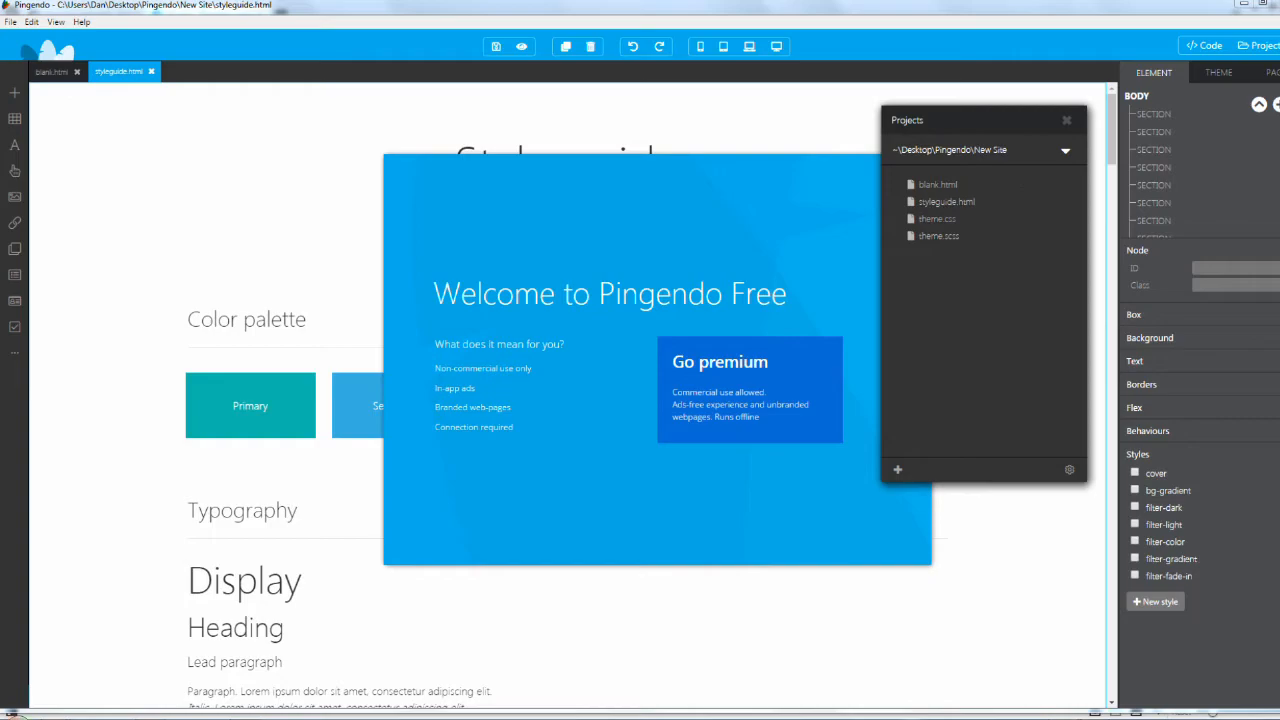
- Switch from the New Site project folder to Vivaldi's Pingendo Templates tab listing landing page templates
{"action": "left_click", "coordinate": [250, 678]}
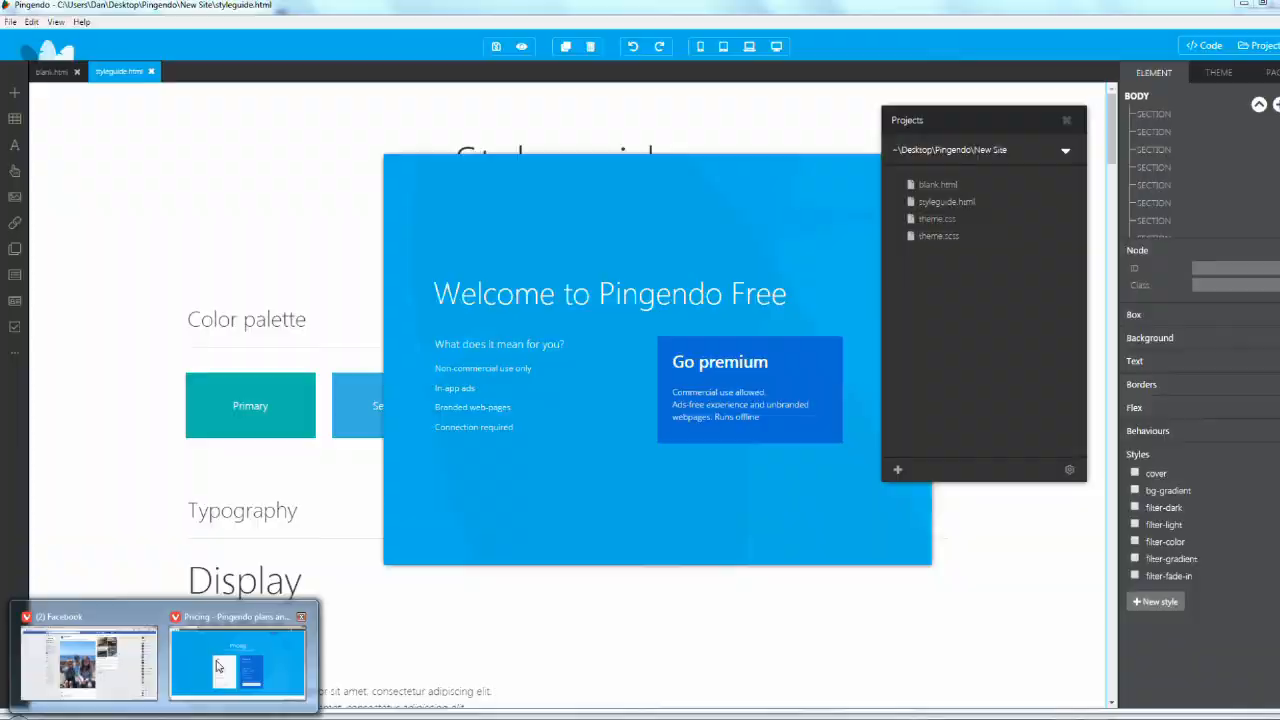
{"action": "left_click", "coordinate": [237, 660]}
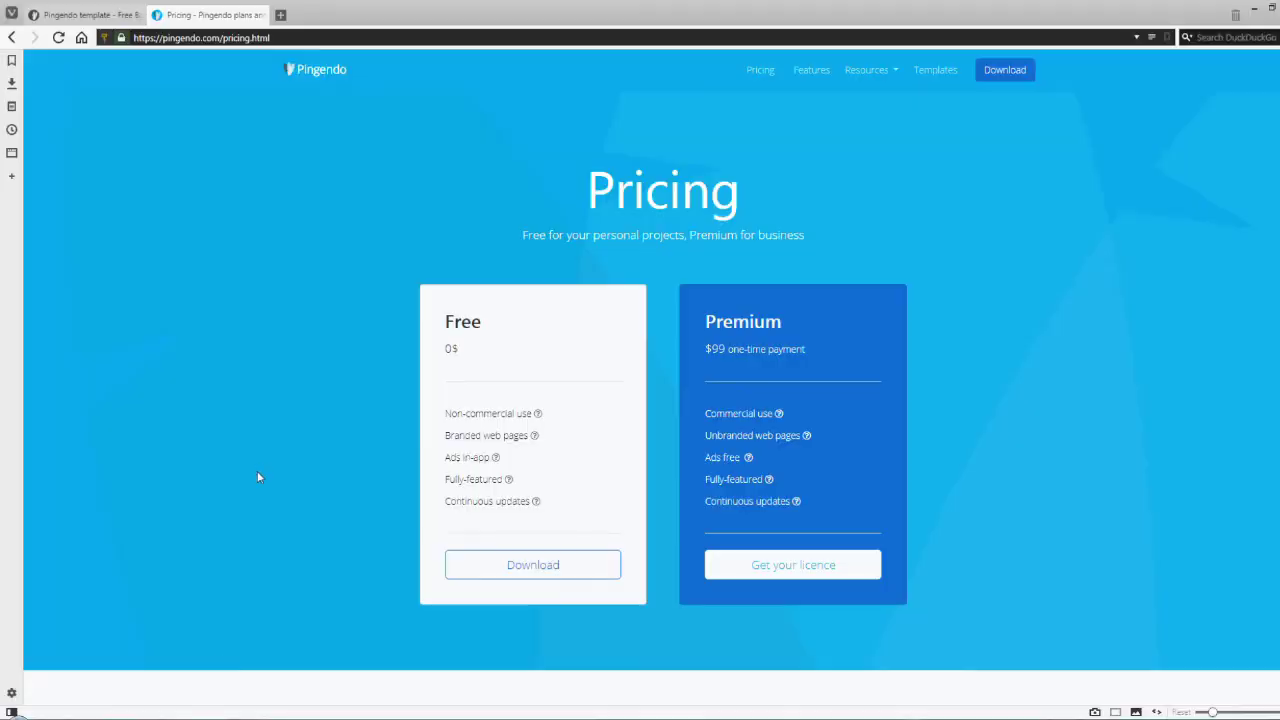
{"action": "left_click", "coordinate": [125, 15]}
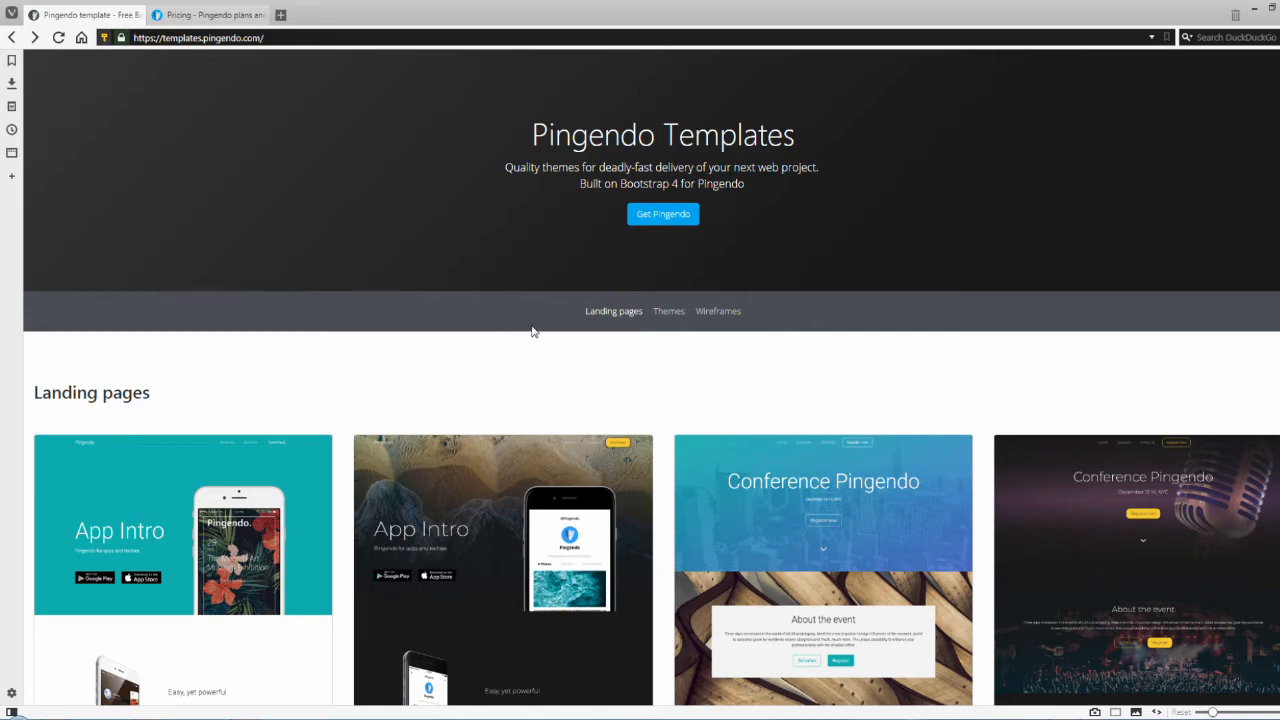
{"action": "scroll", "coordinate": [533, 331], "scroll_direction": "down", "scroll_amount": 2}
{"action": "scroll", "coordinate": [533, 332], "scroll_direction": "down", "scroll_amount": 1}
{"action": "scroll", "coordinate": [369, 392], "scroll_direction": "down", "scroll_amount": 2}
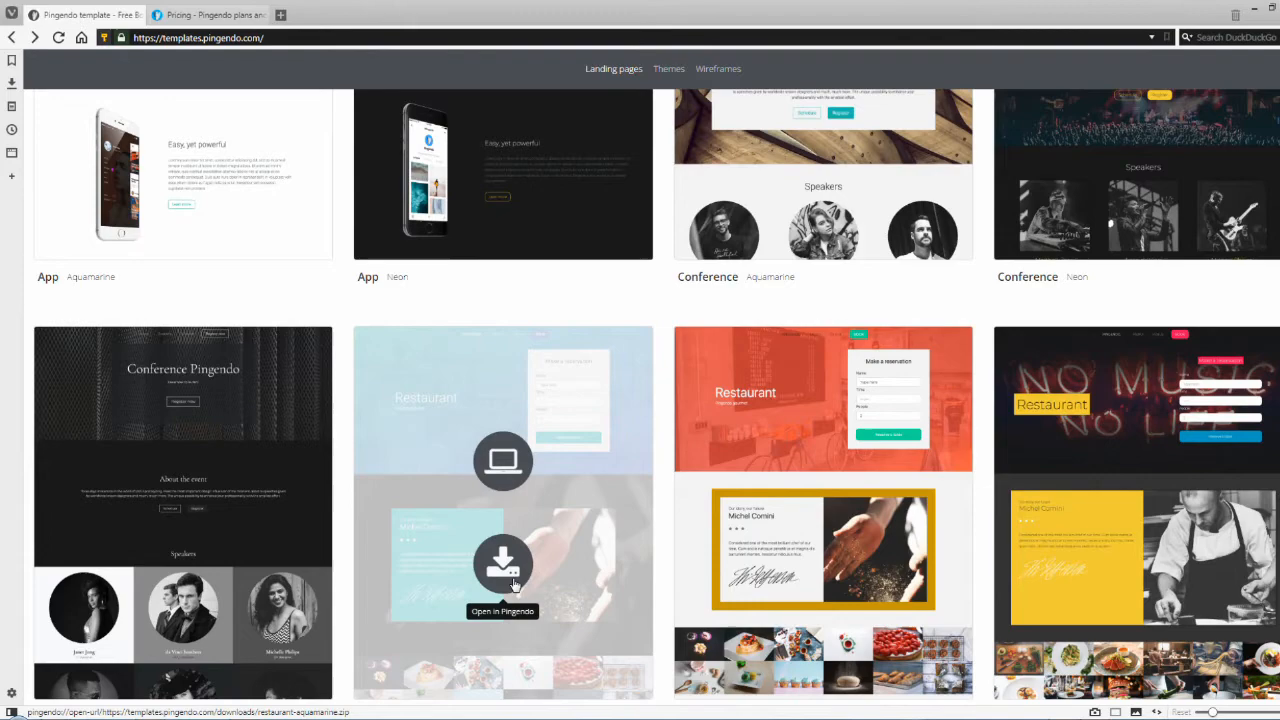
{"action": "scroll", "coordinate": [513, 584], "scroll_direction": "down", "scroll_amount": 3}
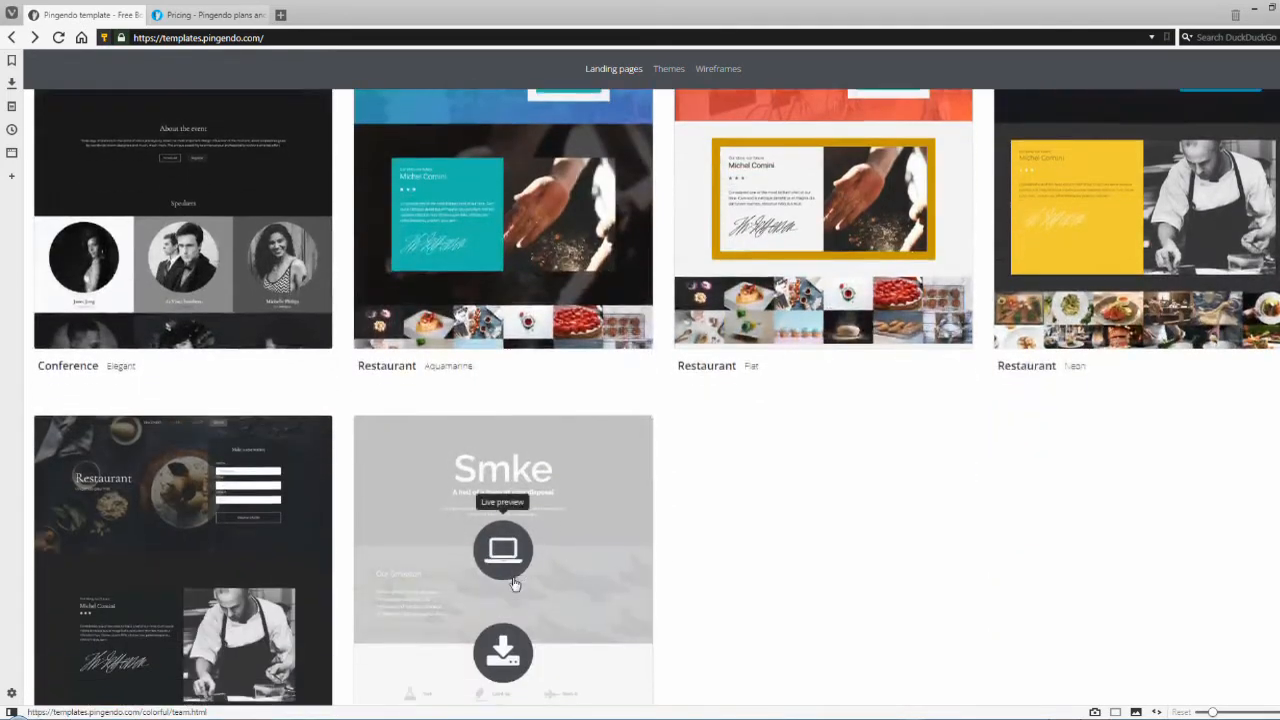
{"action": "scroll", "coordinate": [513, 584], "scroll_direction": "down", "scroll_amount": 4}
{"action": "scroll", "coordinate": [512, 576], "scroll_direction": "down", "scroll_amount": 3}
{"action": "scroll", "coordinate": [512, 577], "scroll_direction": "down", "scroll_amount": 3}
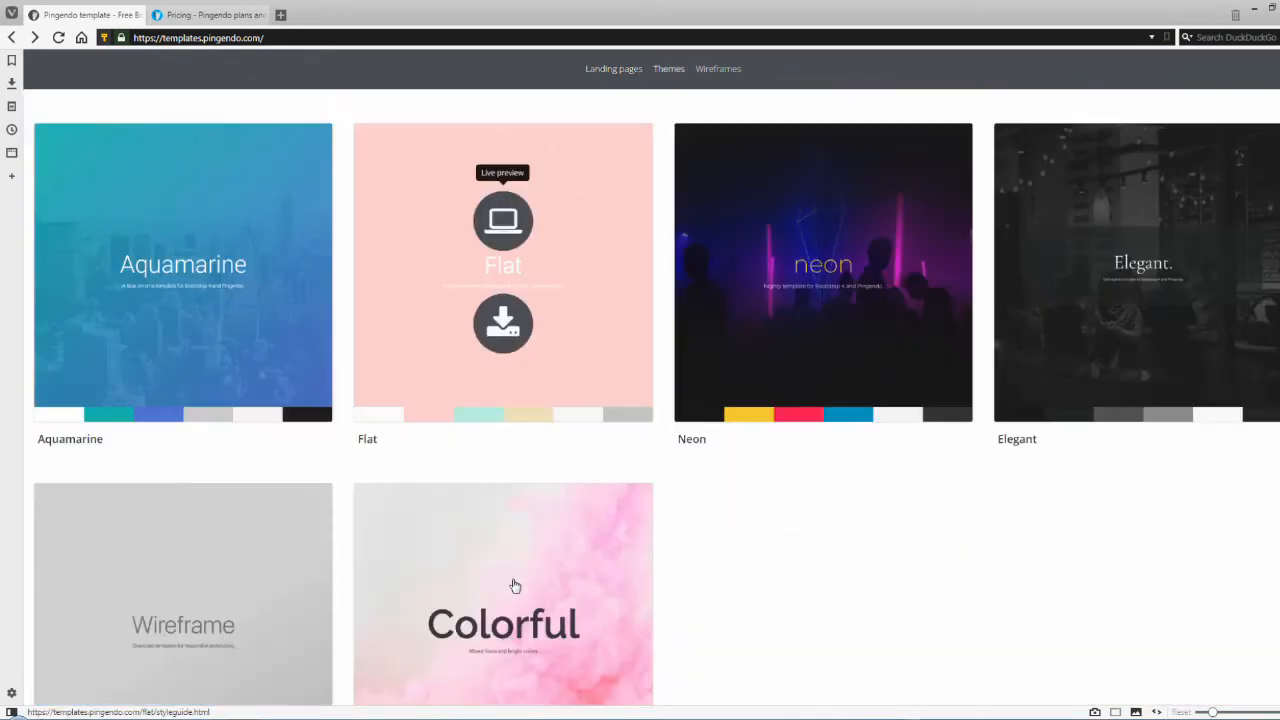
{"action": "scroll", "coordinate": [515, 585], "scroll_direction": "down", "scroll_amount": 1}
{"action": "scroll", "coordinate": [628, 450], "scroll_direction": "down", "scroll_amount": 4}
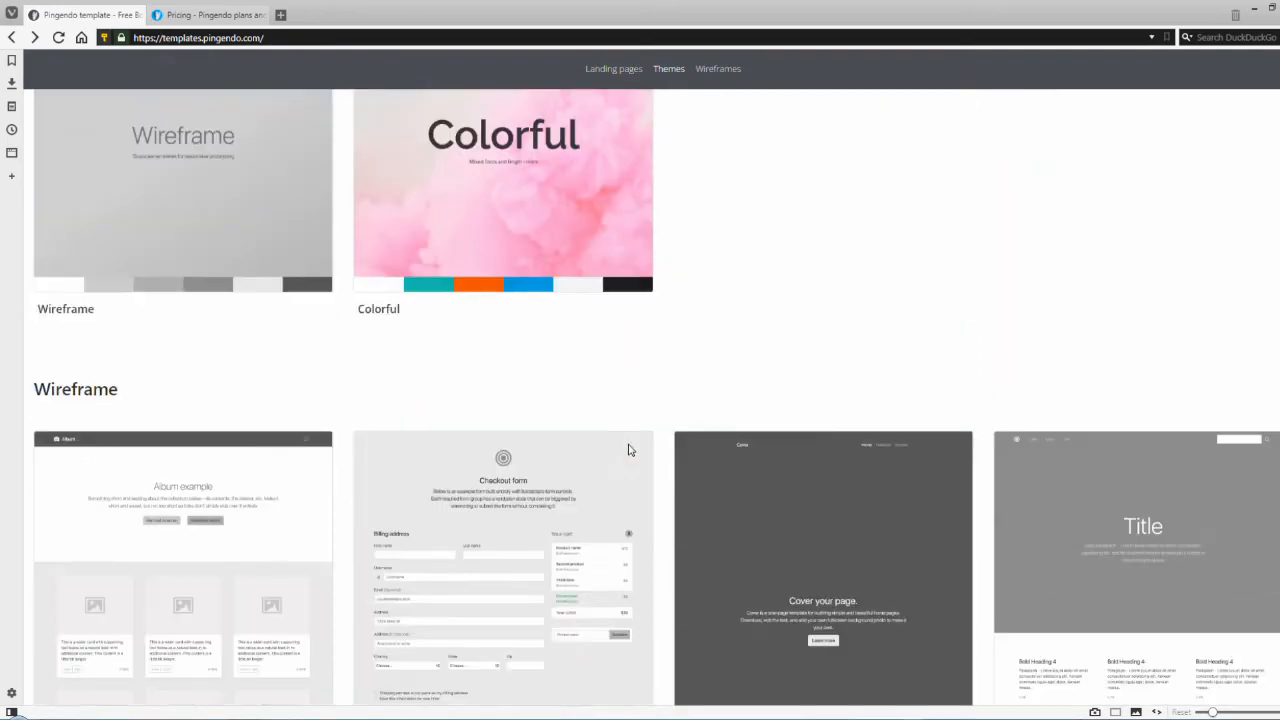
{"action": "scroll", "coordinate": [625, 452], "scroll_direction": "down", "scroll_amount": 2}
{"action": "scroll", "coordinate": [623, 457], "scroll_direction": "down", "scroll_amount": 3}
{"action": "scroll", "coordinate": [940, 514], "scroll_direction": "up", "scroll_amount": 1}
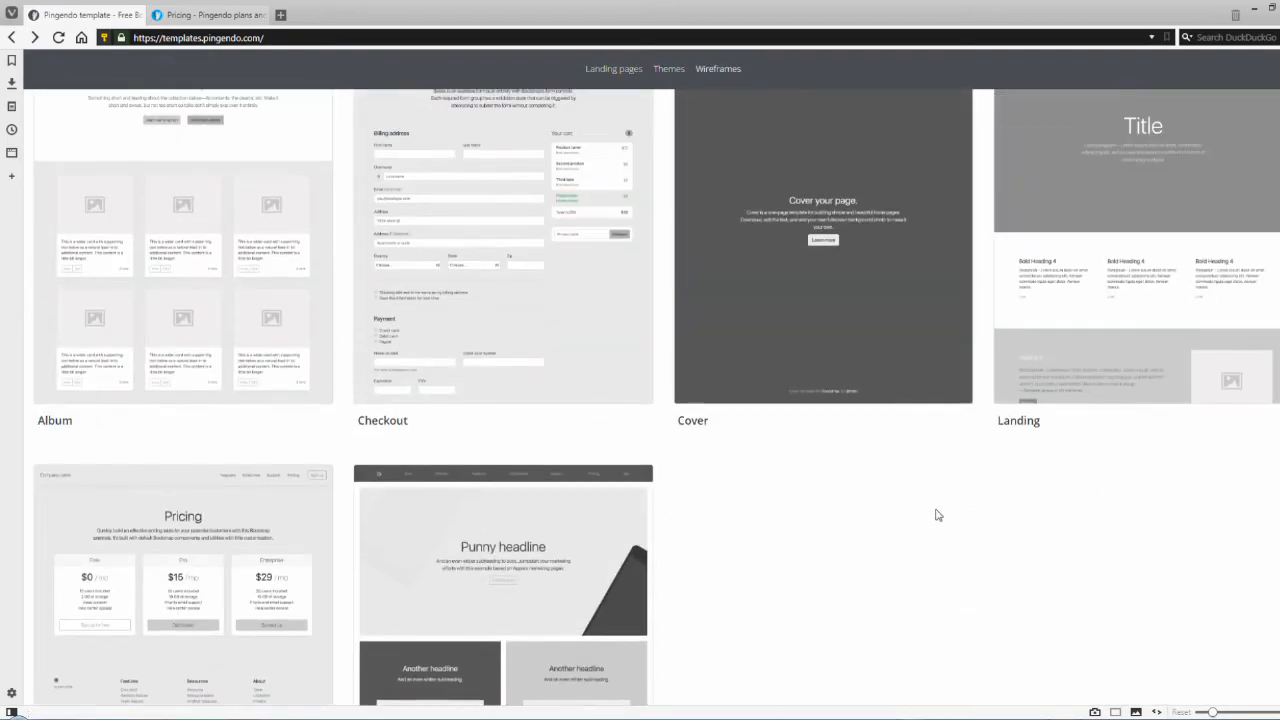
{"action": "scroll", "coordinate": [938, 515], "scroll_direction": "up", "scroll_amount": 2}
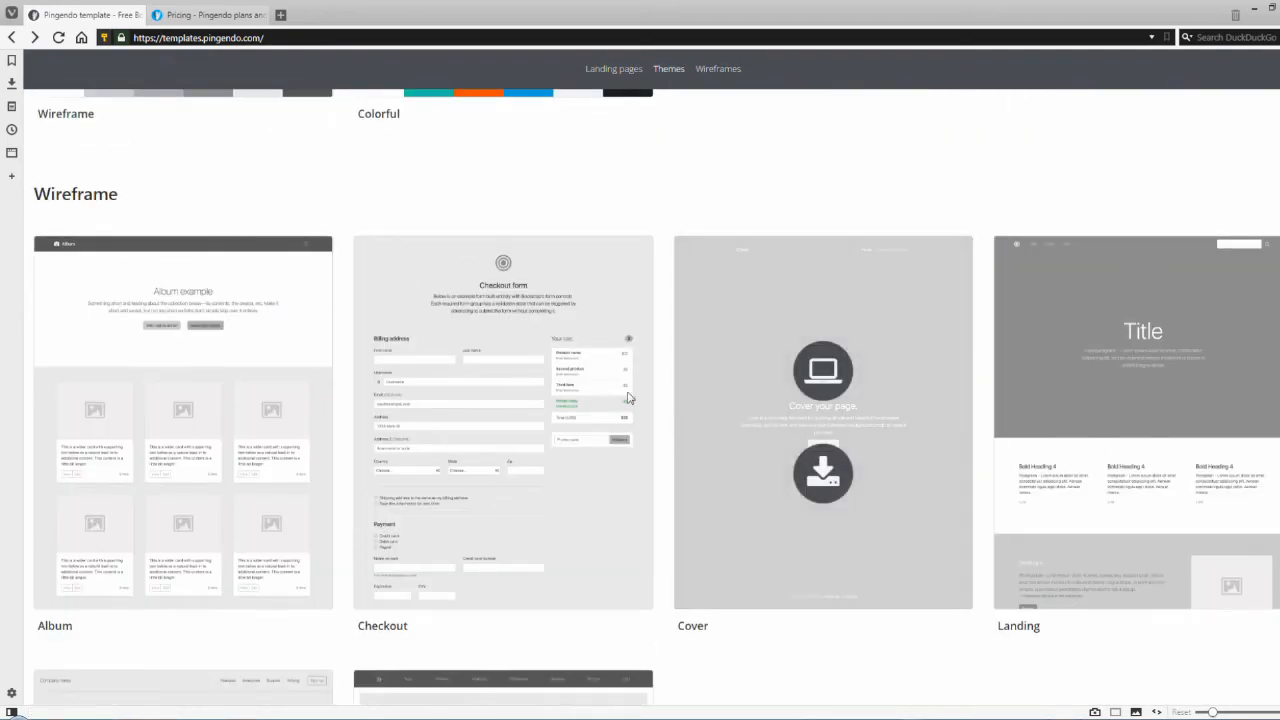
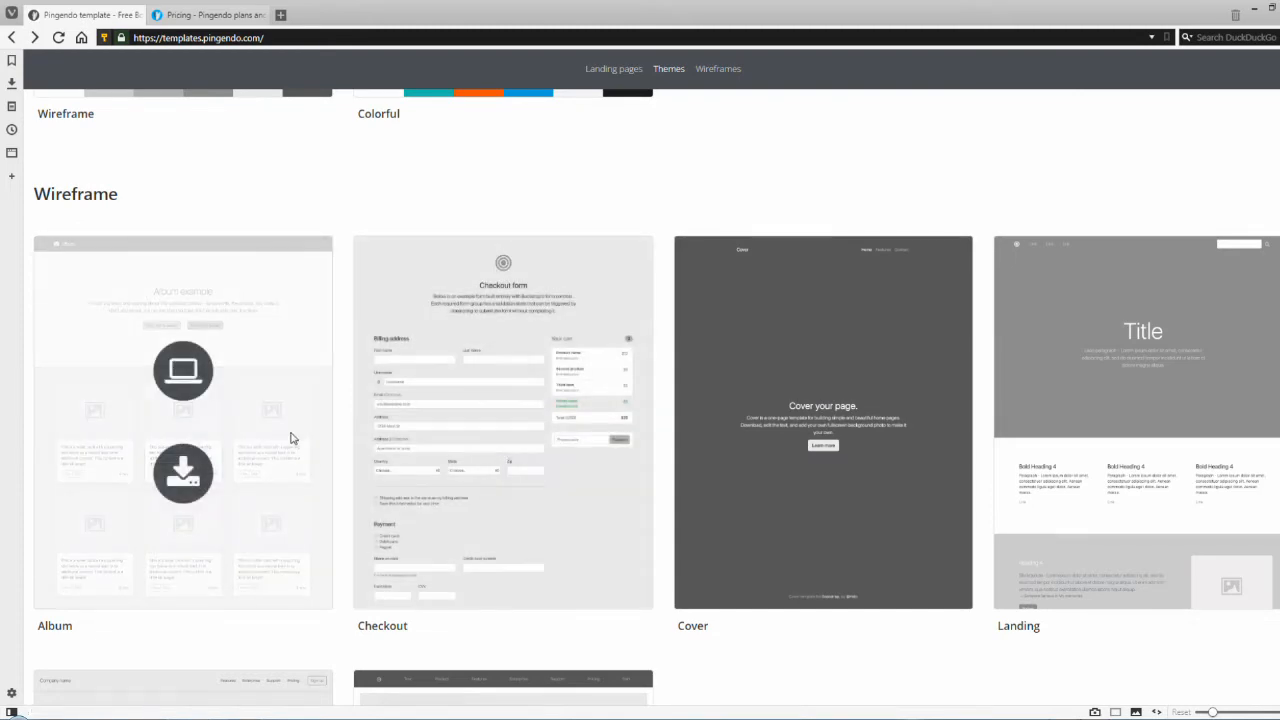
{"action": "scroll", "coordinate": [291, 437], "scroll_direction": "up", "scroll_amount": 3}
{"action": "scroll", "coordinate": [289, 434], "scroll_direction": "up", "scroll_amount": 3}
{"action": "scroll", "coordinate": [289, 434], "scroll_direction": "up", "scroll_amount": 3}
{"action": "scroll", "coordinate": [591, 450], "scroll_direction": "up", "scroll_amount": 4}
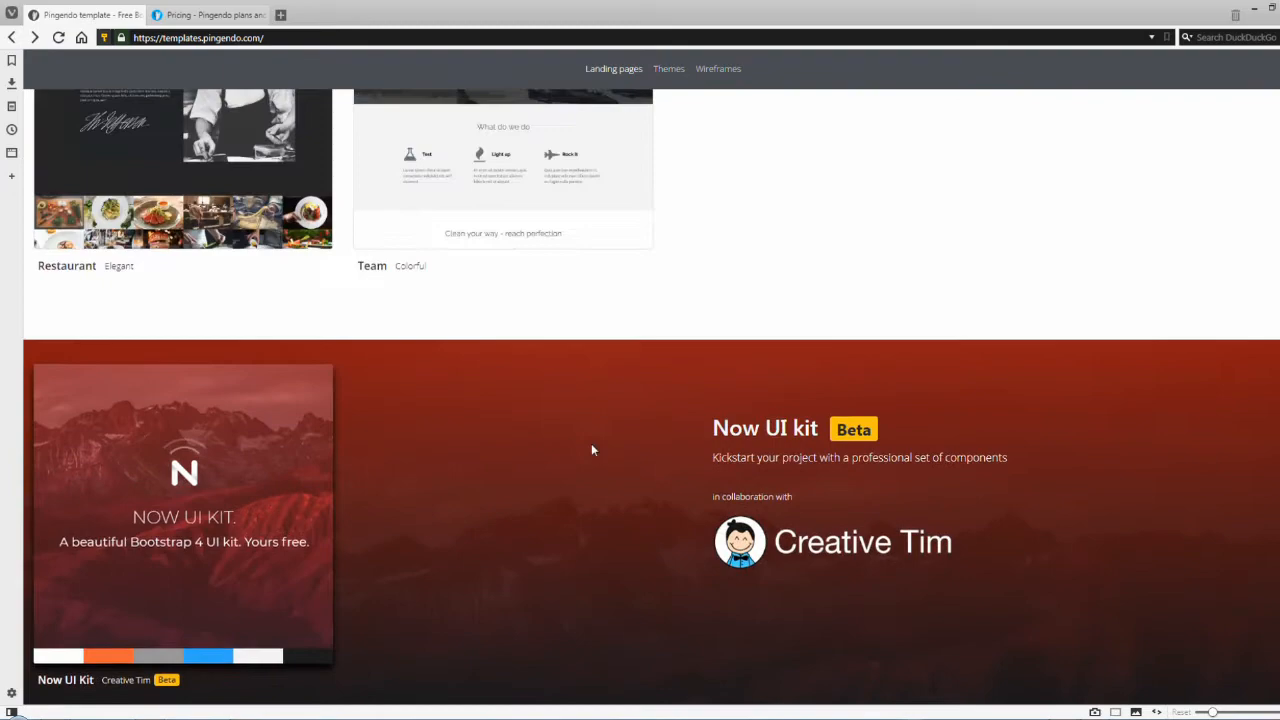
{"action": "scroll", "coordinate": [591, 450], "scroll_direction": "up", "scroll_amount": 4}
{"action": "scroll", "coordinate": [543, 451], "scroll_direction": "up", "scroll_amount": 3}
{"action": "scroll", "coordinate": [543, 451], "scroll_direction": "up", "scroll_amount": 2}
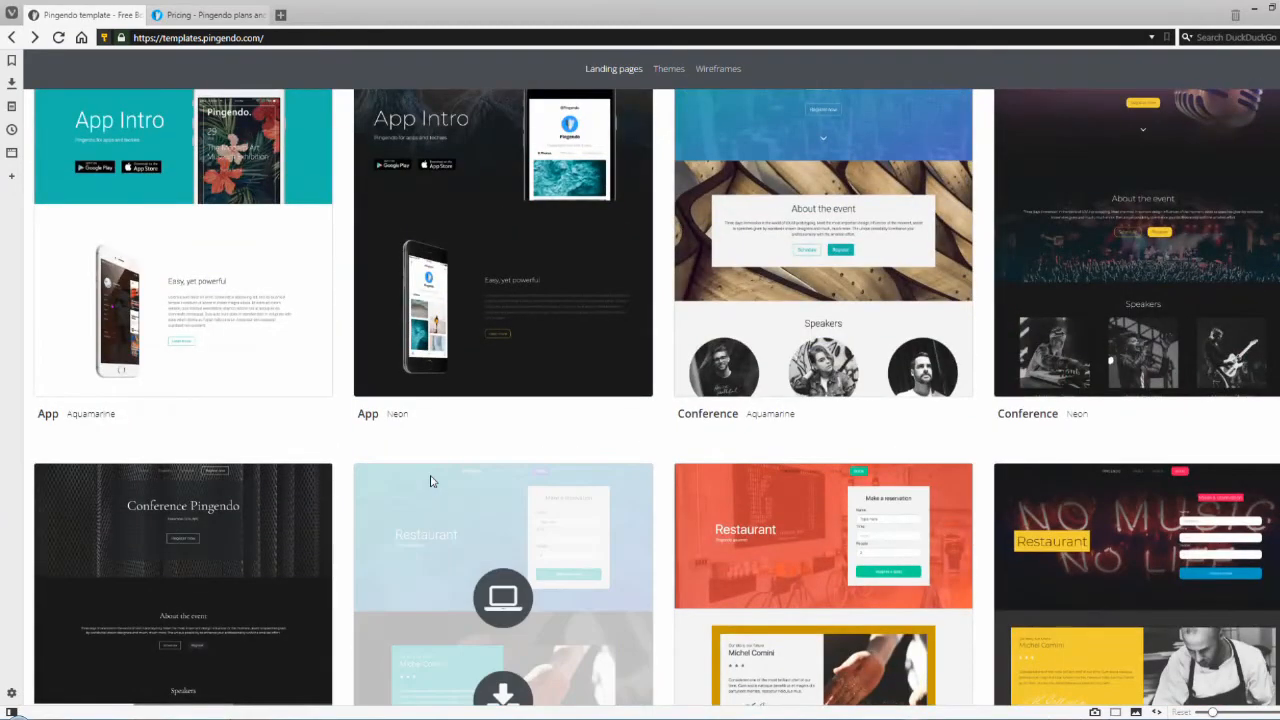
{"action": "scroll", "coordinate": [846, 497], "scroll_direction": "up", "scroll_amount": 1}
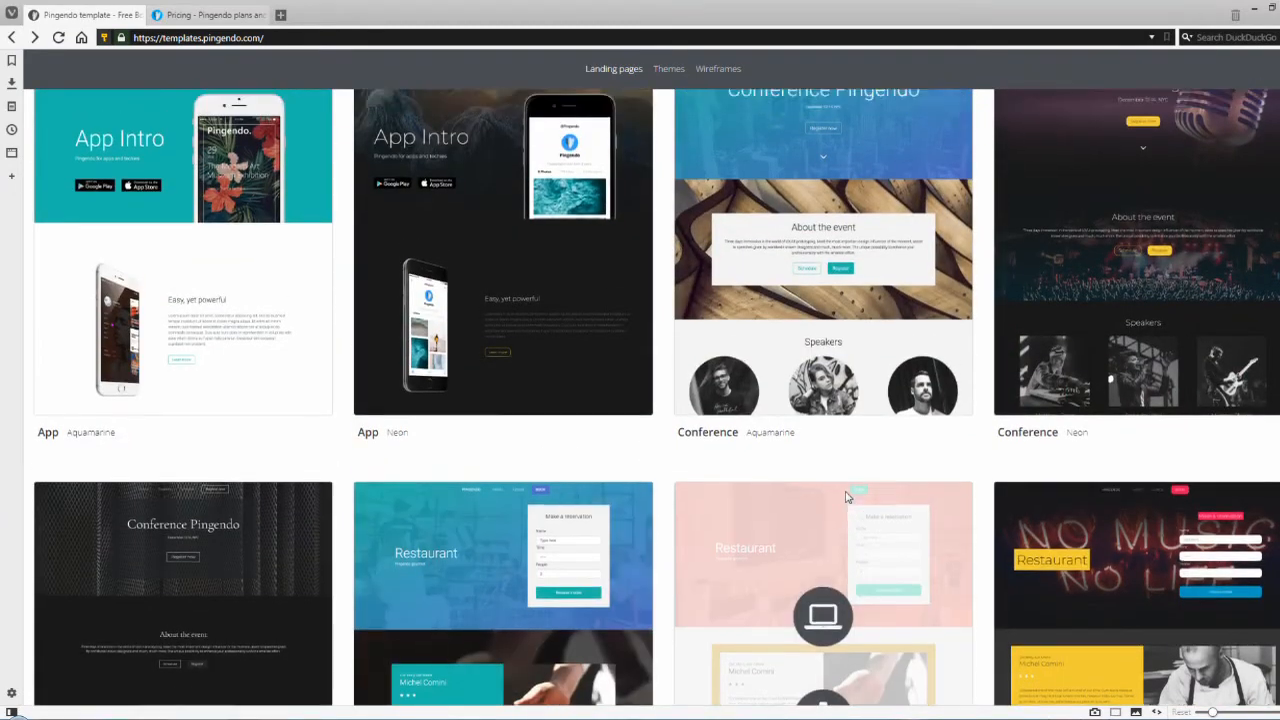
{"action": "scroll", "coordinate": [835, 490], "scroll_direction": "up", "scroll_amount": 3}
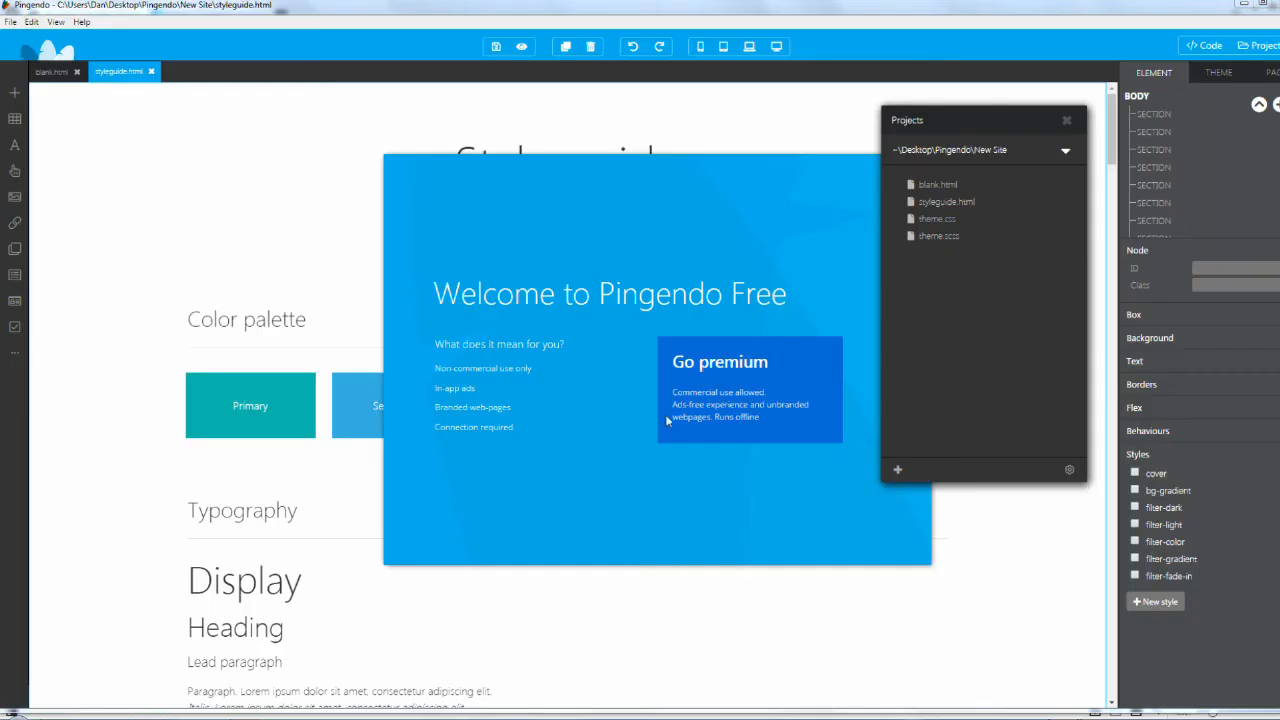
- Dismiss the welcome dialog and project list, then switch to the blank.html page
{"action": "left_click", "coordinate": [902, 178]}
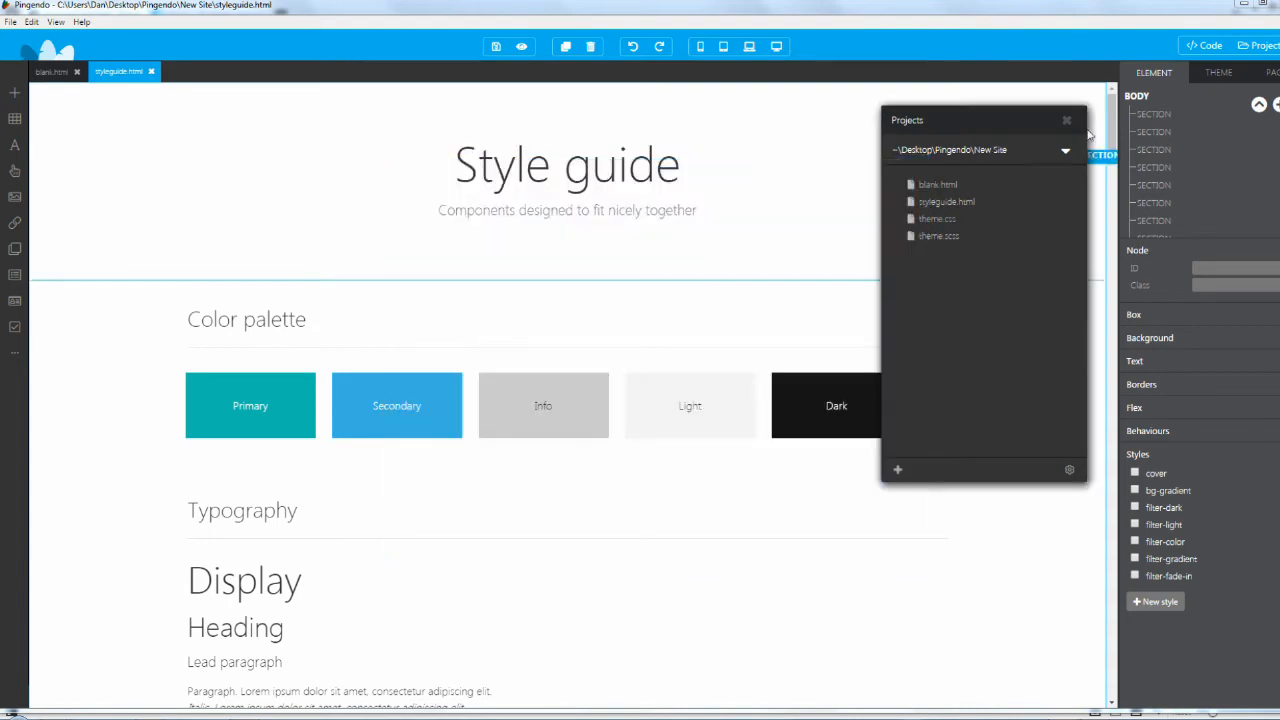
{"action": "left_click", "coordinate": [1066, 120]}
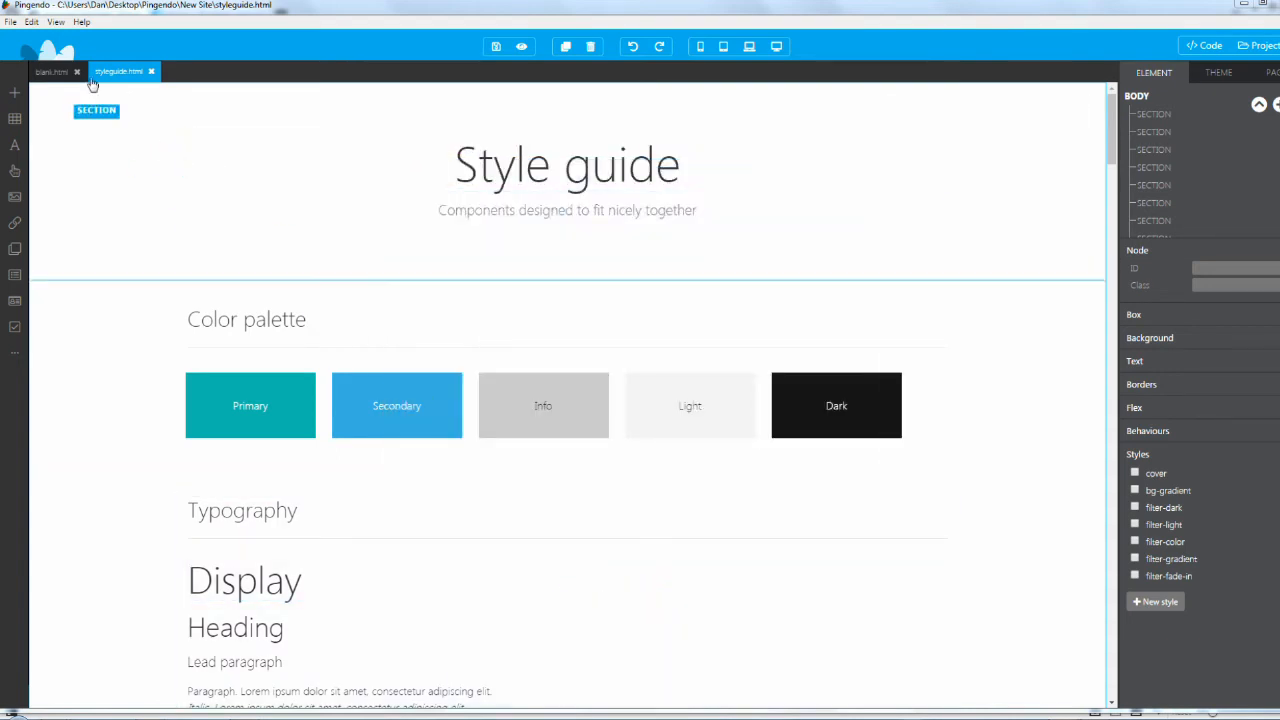
{"action": "left_click", "coordinate": [52, 72]}
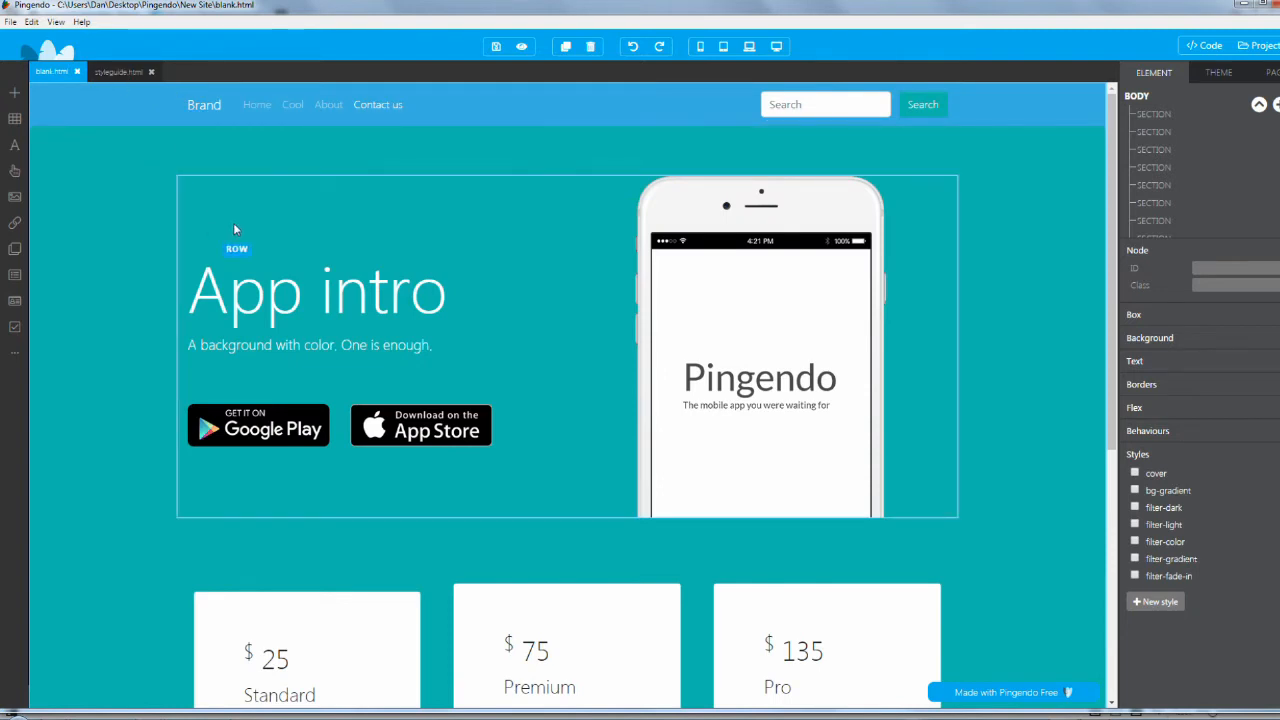
- Show blank.html's HTML source via View > Toggle Code and focus the code panel
{"action": "left_click", "coordinate": [54, 22]}
{"action": "left_click", "coordinate": [85, 54]}
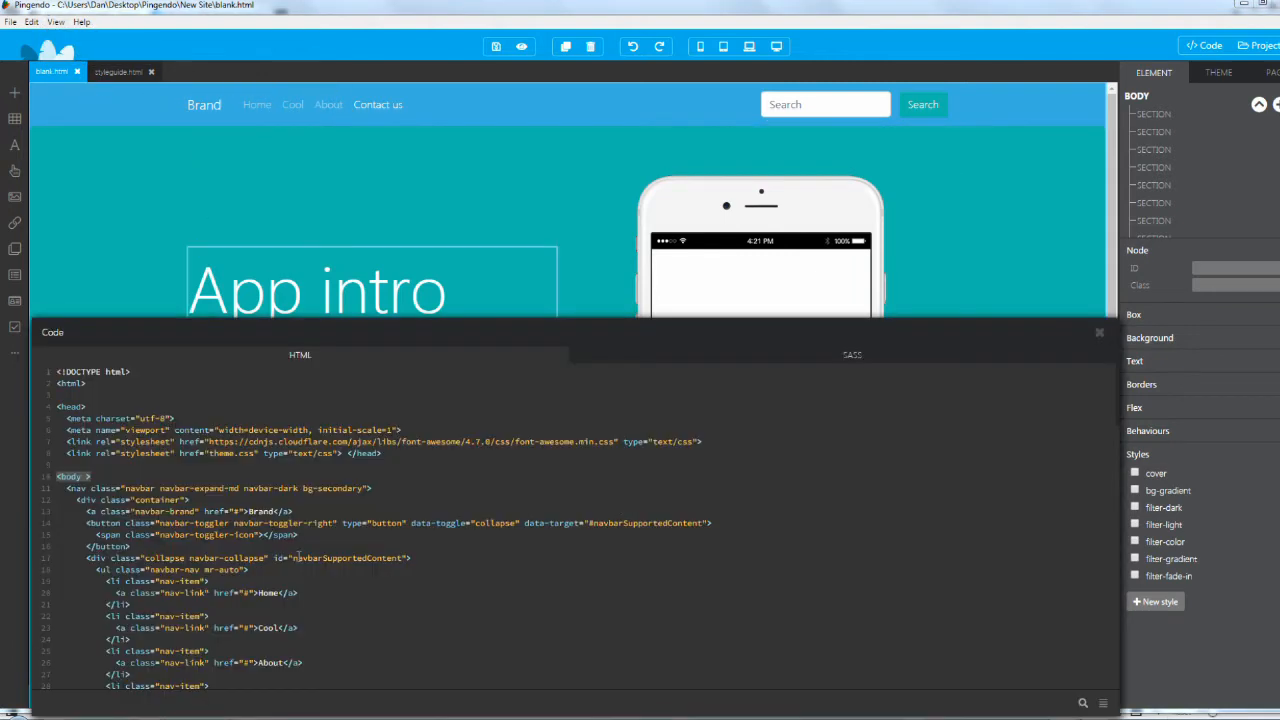
{"action": "left_click", "coordinate": [291, 557]}
{"action": "scroll", "coordinate": [291, 555], "scroll_direction": "down", "scroll_amount": 2}
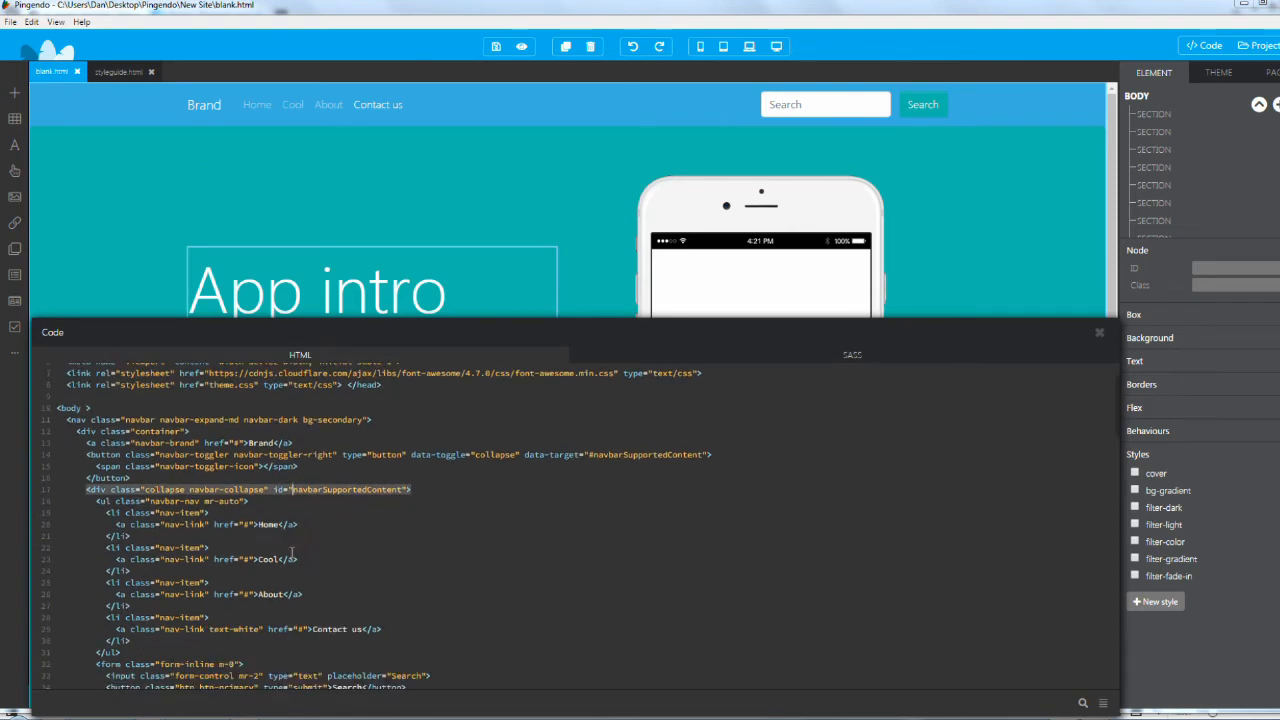
{"action": "scroll", "coordinate": [291, 555], "scroll_direction": "down", "scroll_amount": 3}
{"action": "scroll", "coordinate": [291, 555], "scroll_direction": "down", "scroll_amount": 5}
{"action": "scroll", "coordinate": [291, 555], "scroll_direction": "down", "scroll_amount": 3}
{"action": "scroll", "coordinate": [291, 555], "scroll_direction": "down", "scroll_amount": 8}
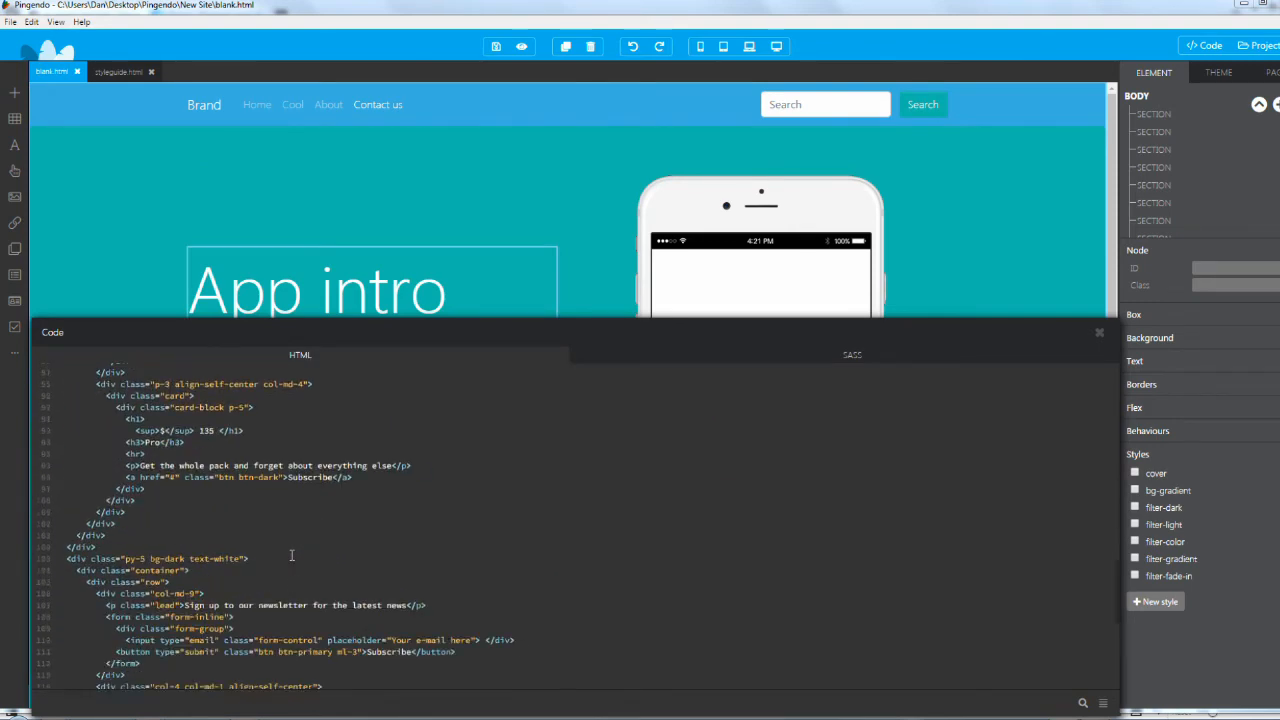
{"action": "scroll", "coordinate": [291, 555], "scroll_direction": "down", "scroll_amount": 7}
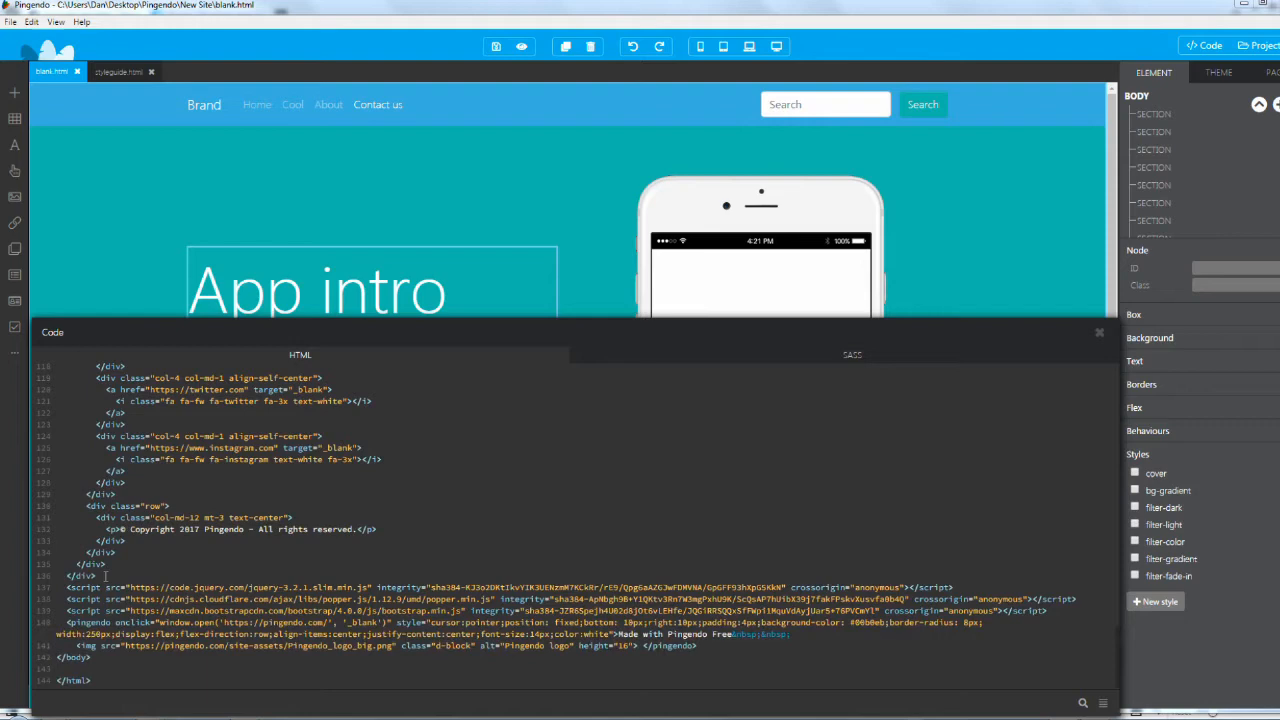
- Select the body markup from the <nav> line to the last </div> and delete it
{"action": "left_click_drag", "start_coordinate": [66, 576], "coordinate": [91, 577]}
{"action": "scroll", "coordinate": [88, 577], "scroll_direction": "up", "scroll_amount": 3}
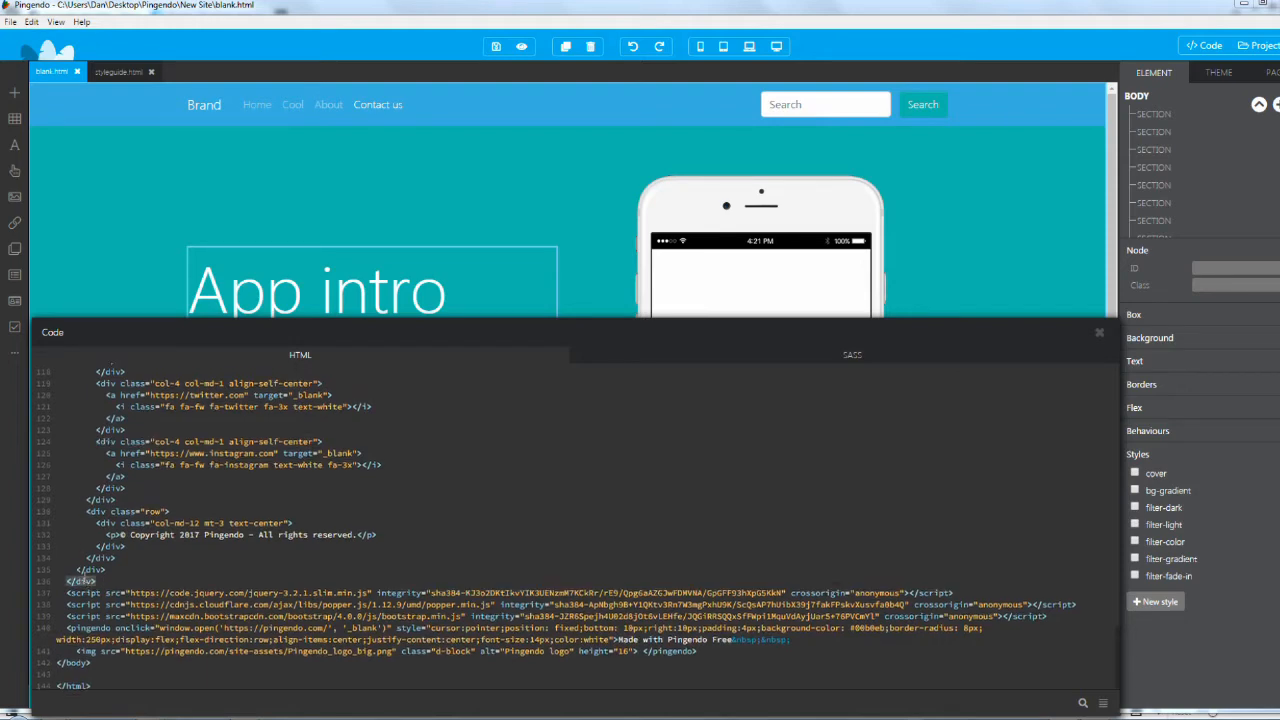
{"action": "scroll", "coordinate": [88, 577], "scroll_direction": "up", "scroll_amount": 4}
{"action": "scroll", "coordinate": [88, 577], "scroll_direction": "up", "scroll_amount": 4}
{"action": "scroll", "coordinate": [88, 577], "scroll_direction": "up", "scroll_amount": 4}
{"action": "scroll", "coordinate": [86, 577], "scroll_direction": "up", "scroll_amount": 4}
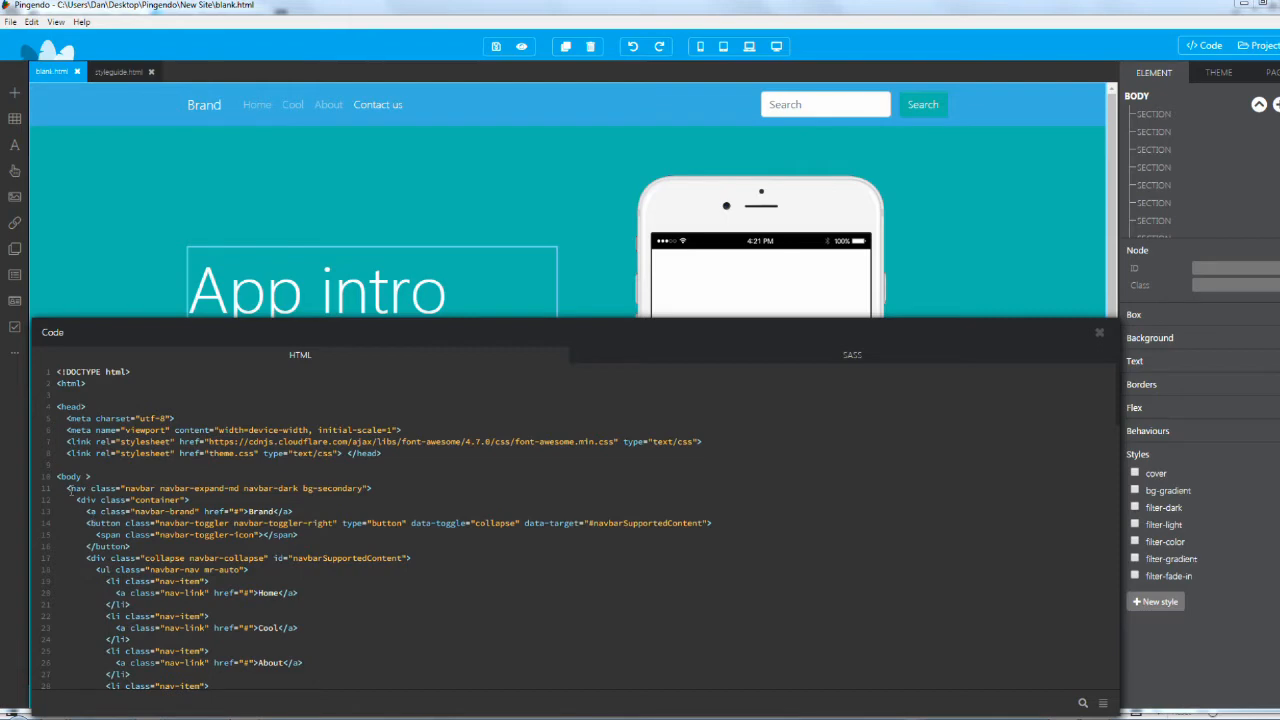
{"action": "mouse_move", "coordinate": [66, 488]}
{"action": "left_mouse_down"}
{"action": "mouse_move", "coordinate": [372, 490]}
{"action": "mouse_move", "coordinate": [386, 705]}
{"action": "mouse_move", "coordinate": [187, 492]}
{"action": "left_mouse_up"}
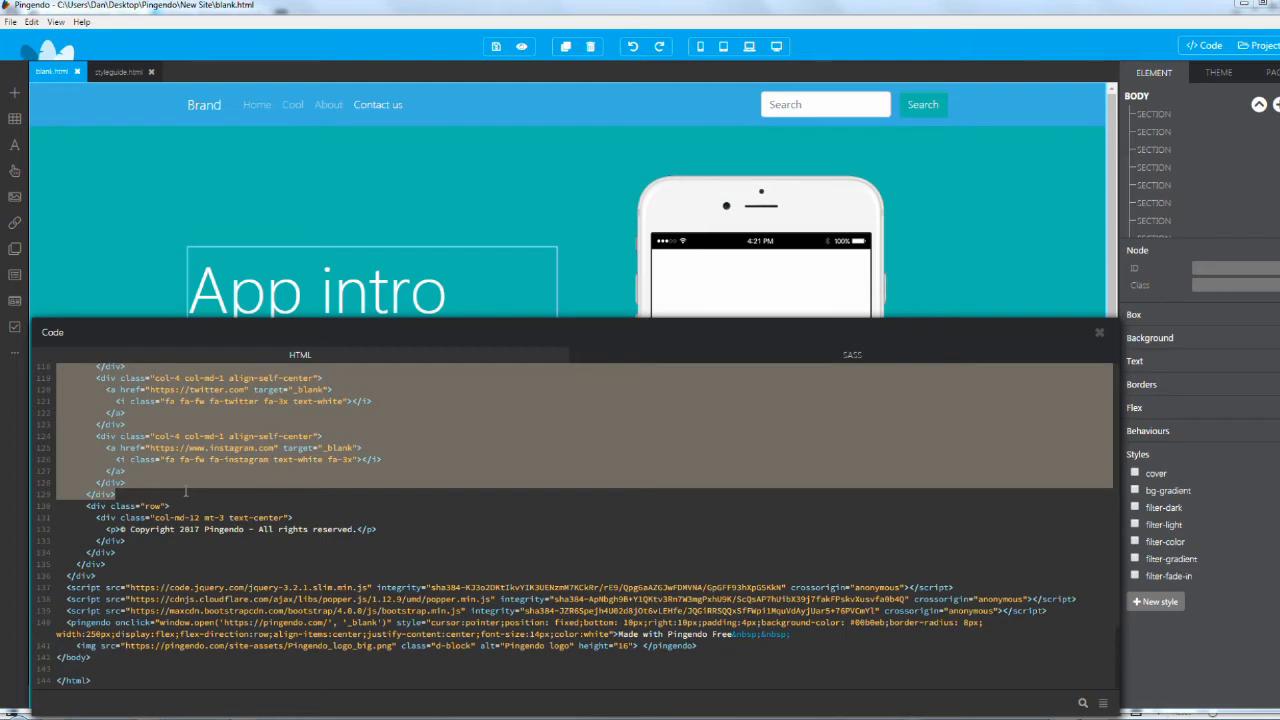
{"action": "mouse_move", "coordinate": [185, 492]}
{"action": "left_mouse_down"}
{"action": "mouse_move", "coordinate": [150, 550]}
{"action": "mouse_move", "coordinate": [96, 576]}
{"action": "left_mouse_up"}
{"action": "key", "text": "Delete"}
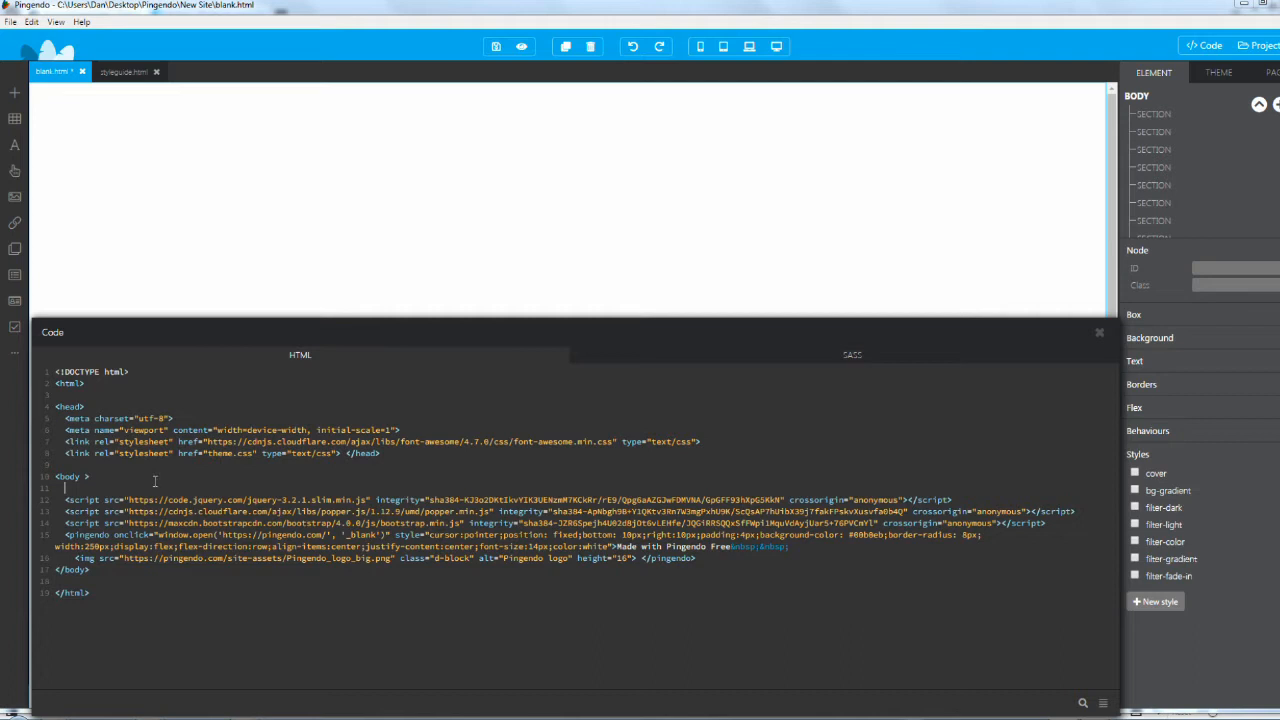
- Review the font-awesome and theme.css stylesheet links and the jquery script line
{"action": "left_click", "coordinate": [164, 441]}
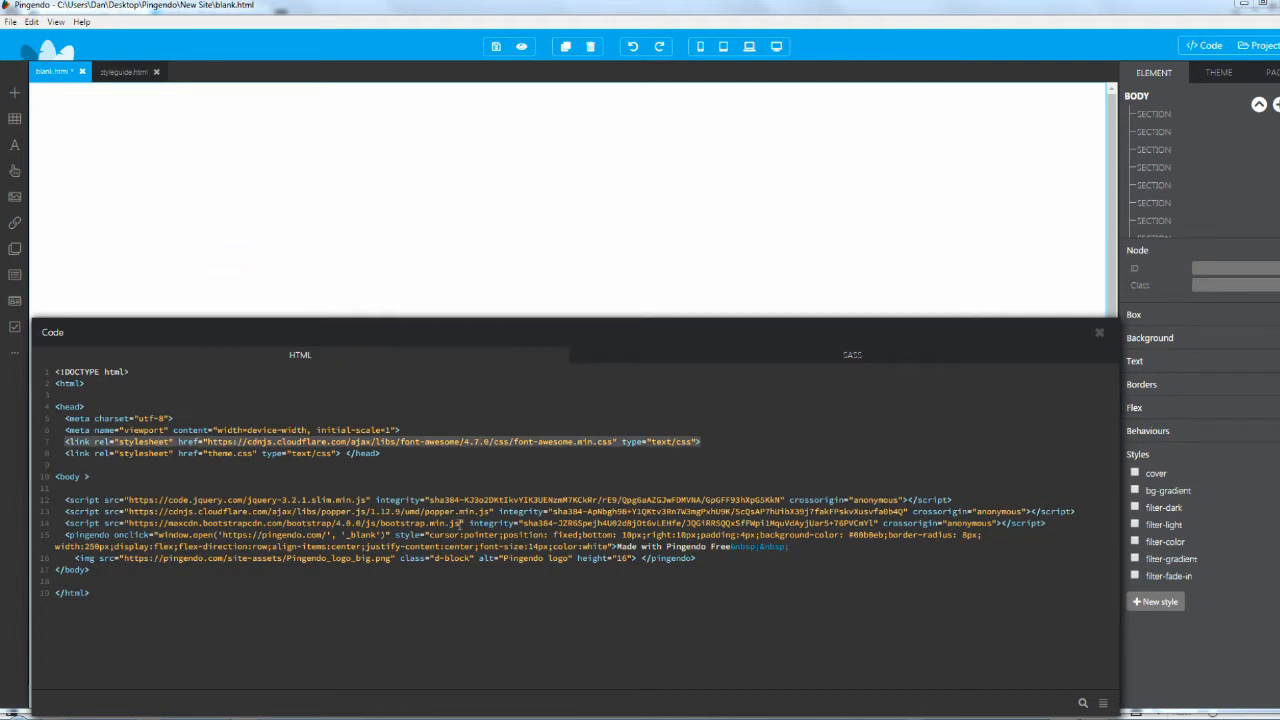
{"action": "left_click", "coordinate": [216, 463]}
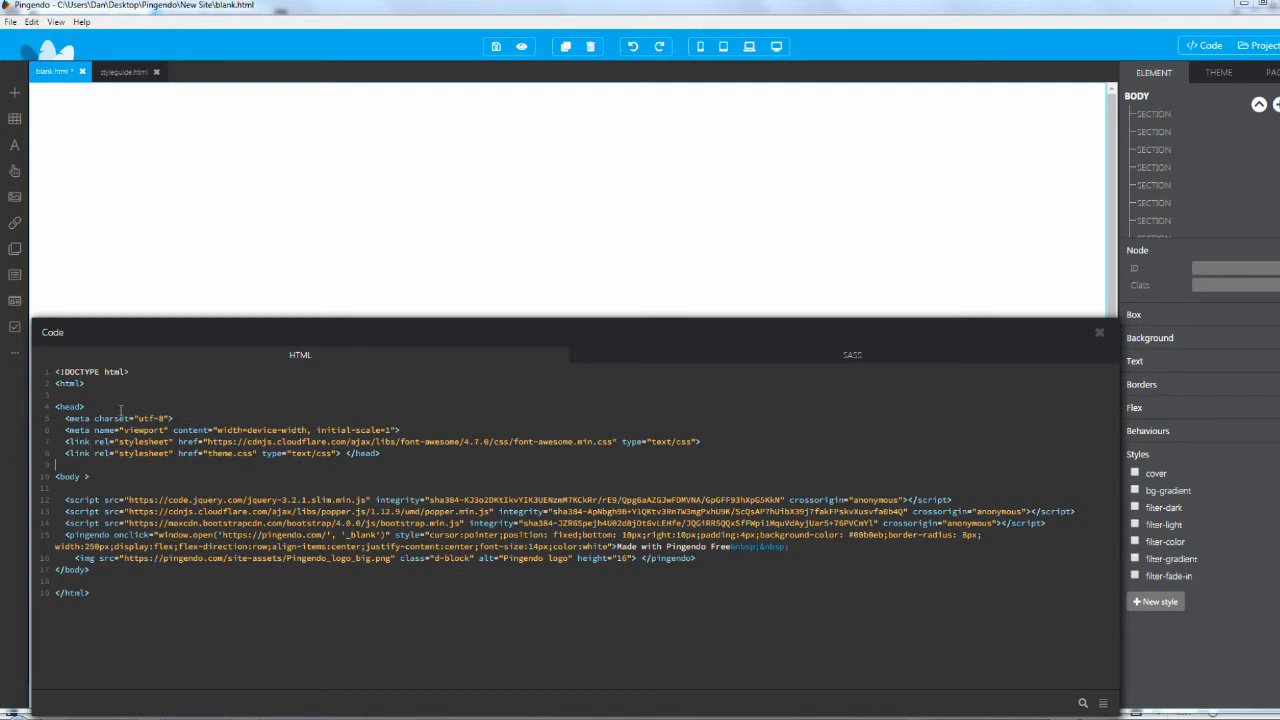
{"action": "triple_click", "coordinate": [575, 448]}
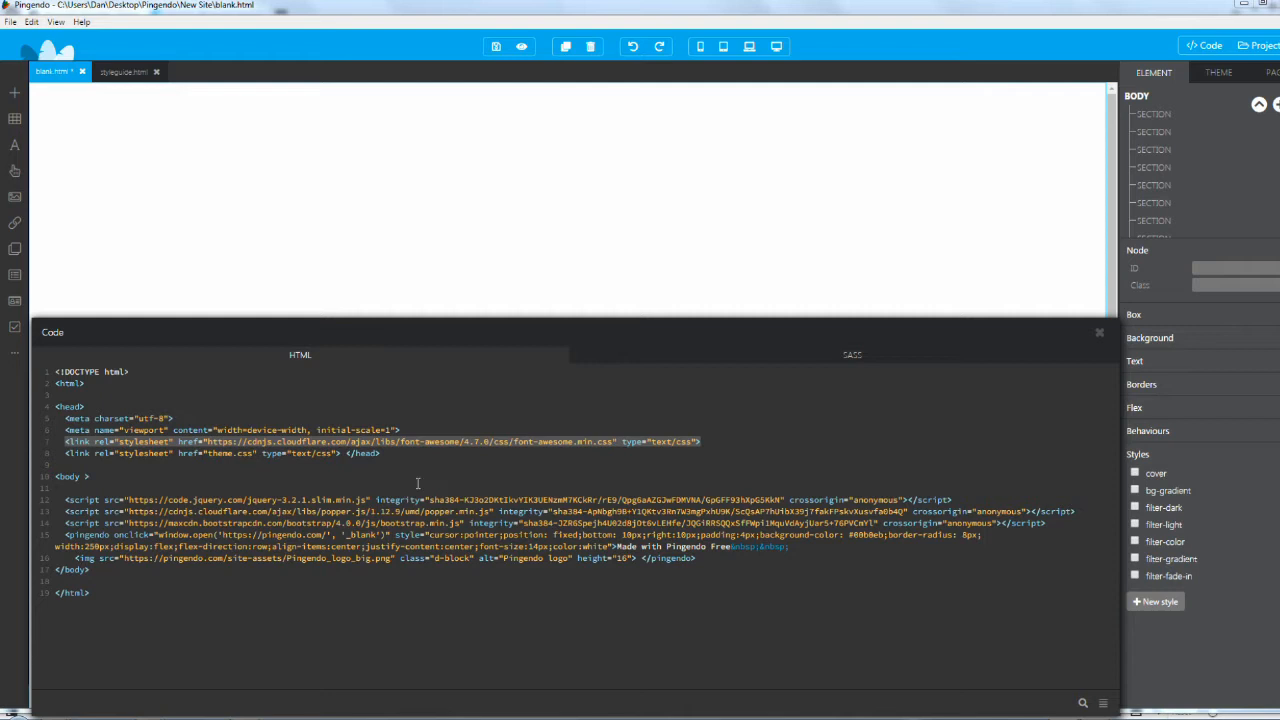
{"action": "triple_click", "coordinate": [240, 456]}
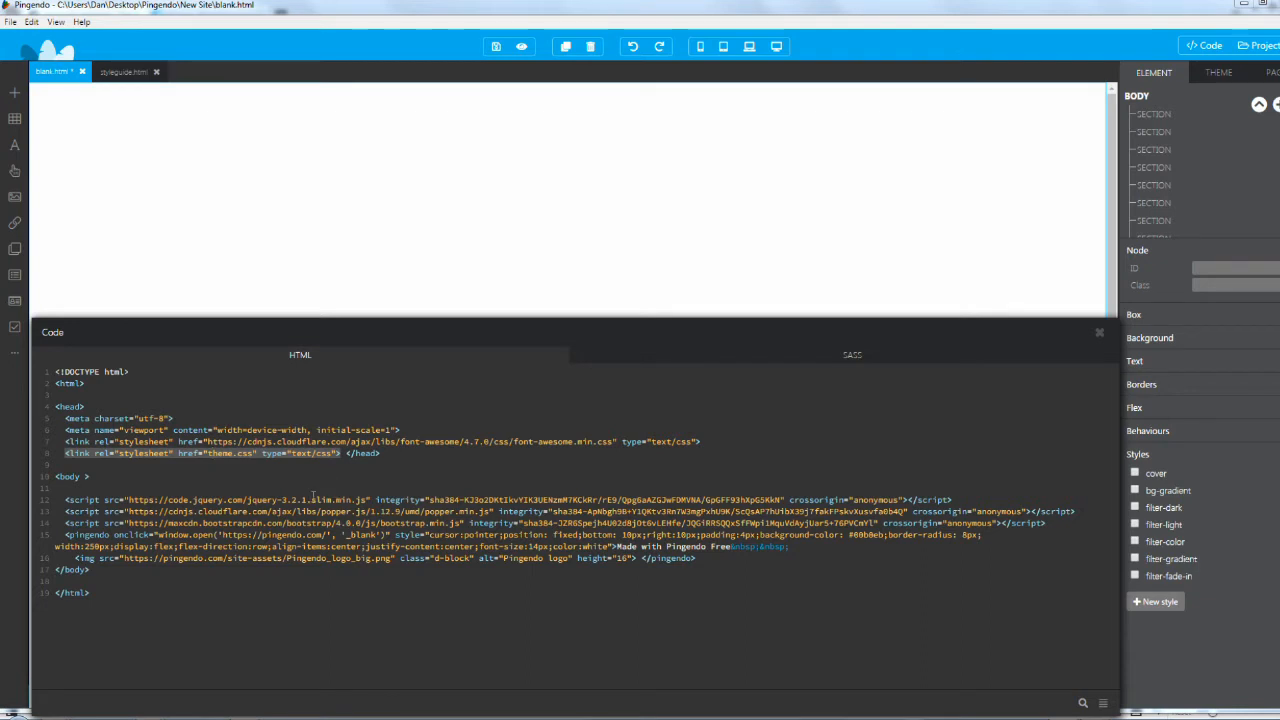
{"action": "triple_click", "coordinate": [296, 499]}
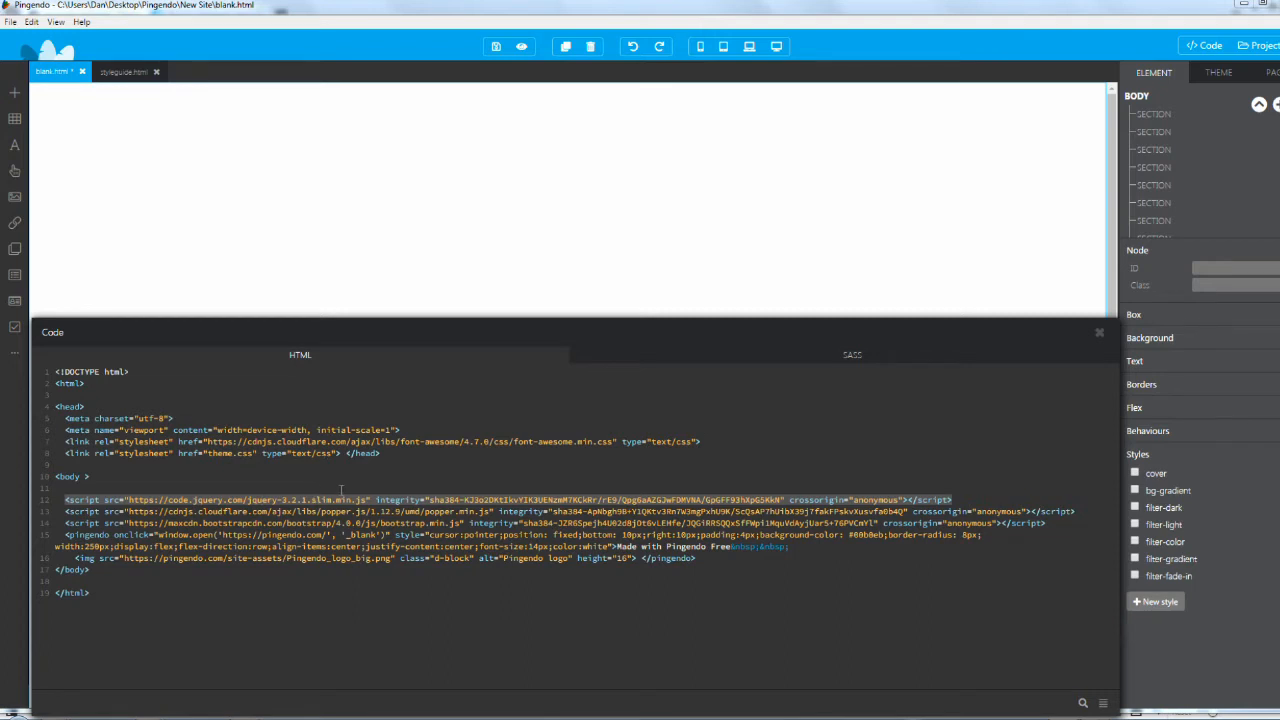
- Review the popper, bootstrap and badge lines, then close the HTML source view
{"action": "left_click", "coordinate": [339, 523]}
{"action": "key", "text": "Up"}
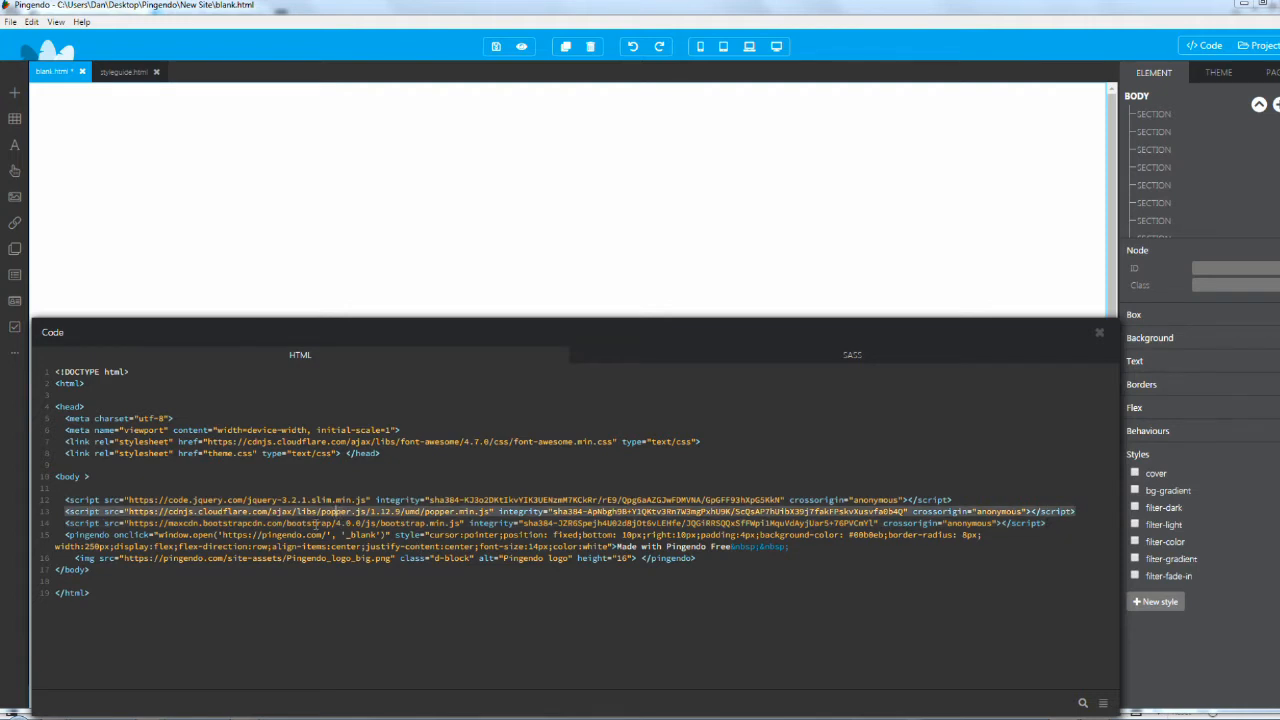
{"action": "left_click", "coordinate": [397, 523]}
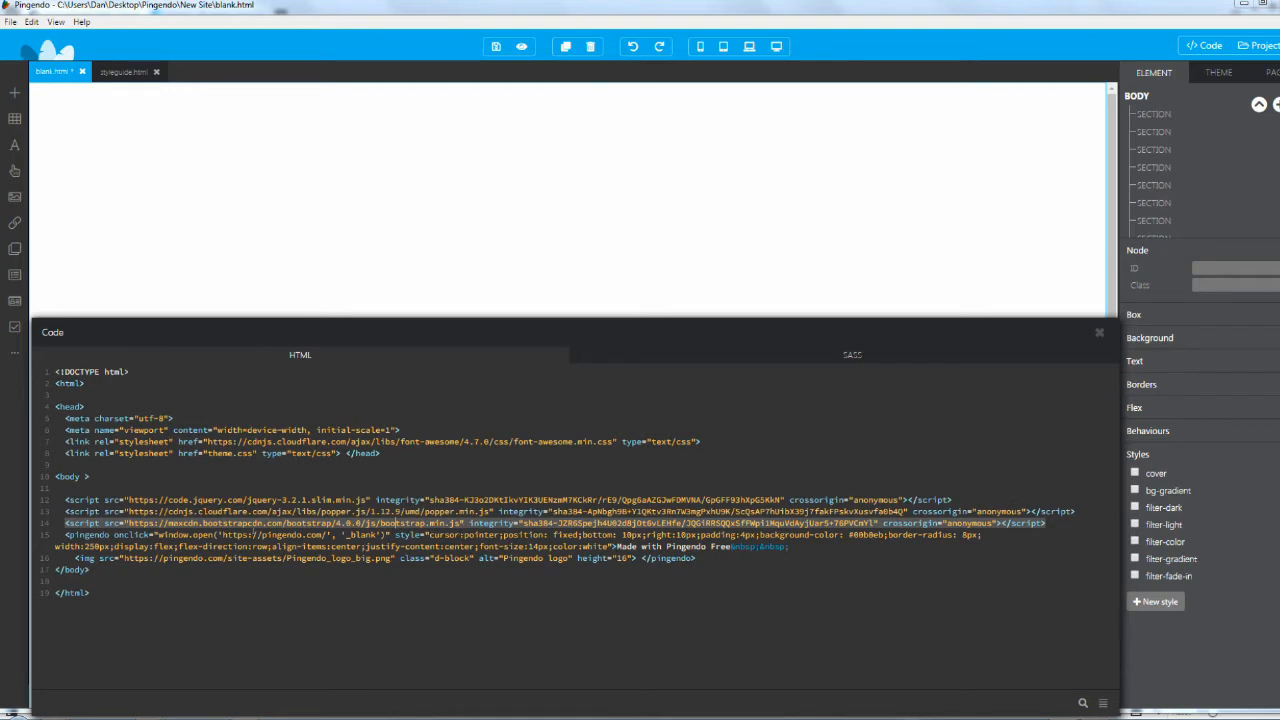
{"action": "left_click", "coordinate": [160, 535]}
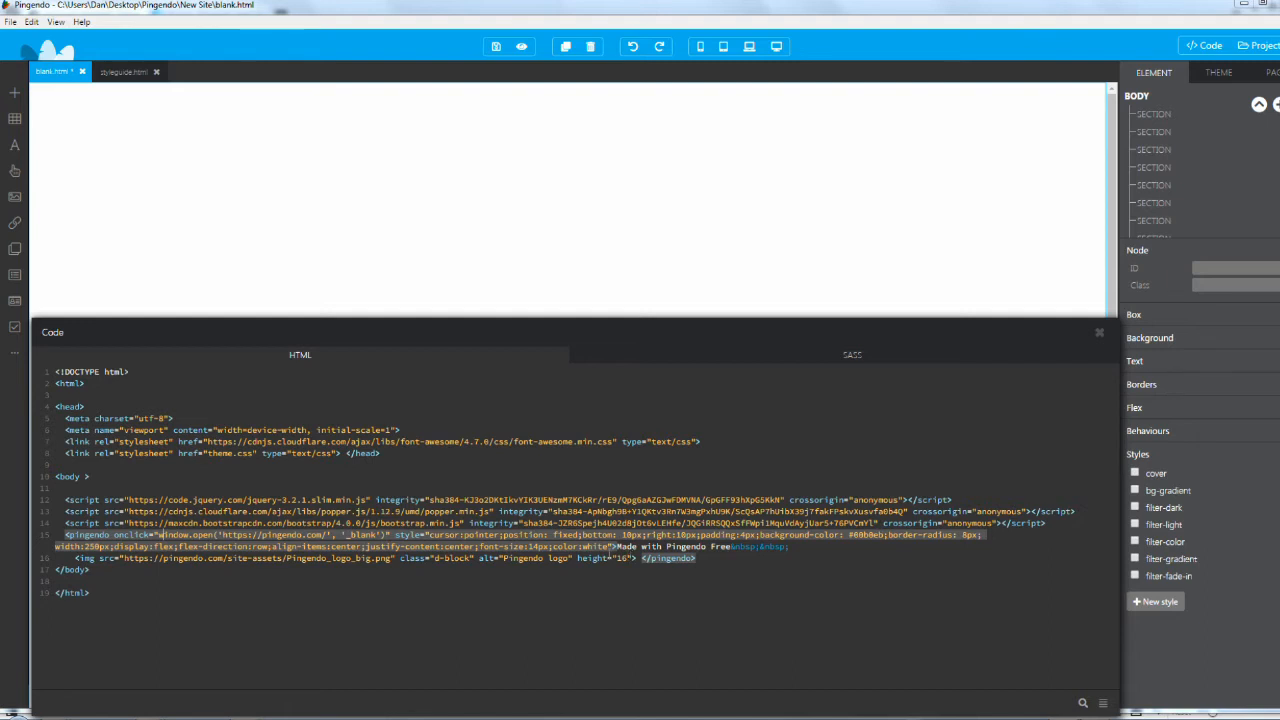
{"action": "left_click", "coordinate": [1099, 332]}
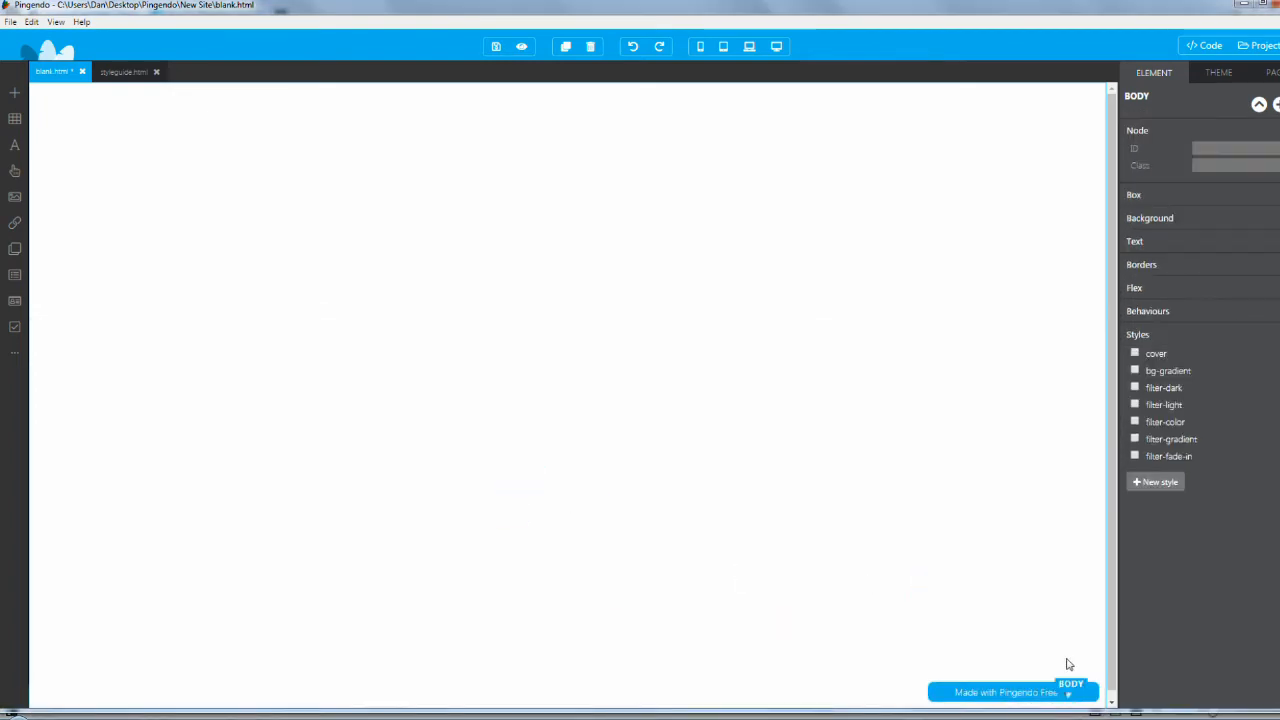
- Save the emptied blank.html with Ctrl+S and select the page body
{"action": "left_click", "coordinate": [1070, 694]}
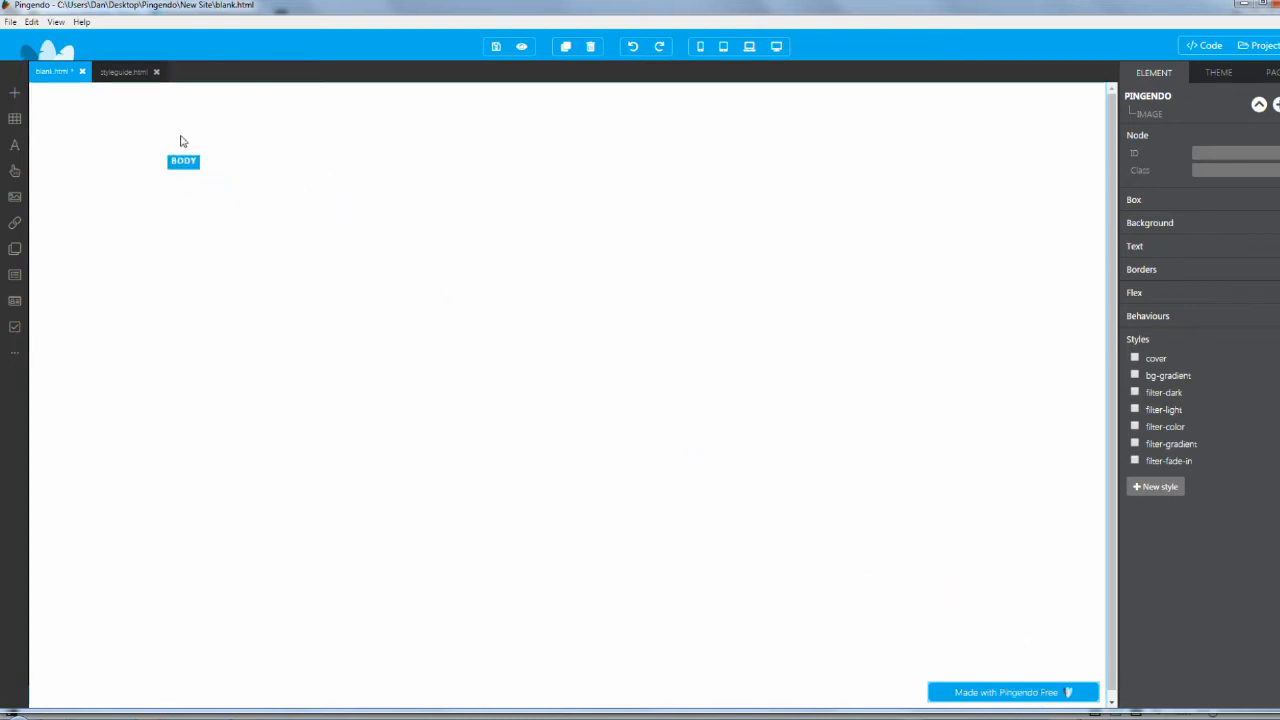
{"action": "key", "text": "ctrl+s"}
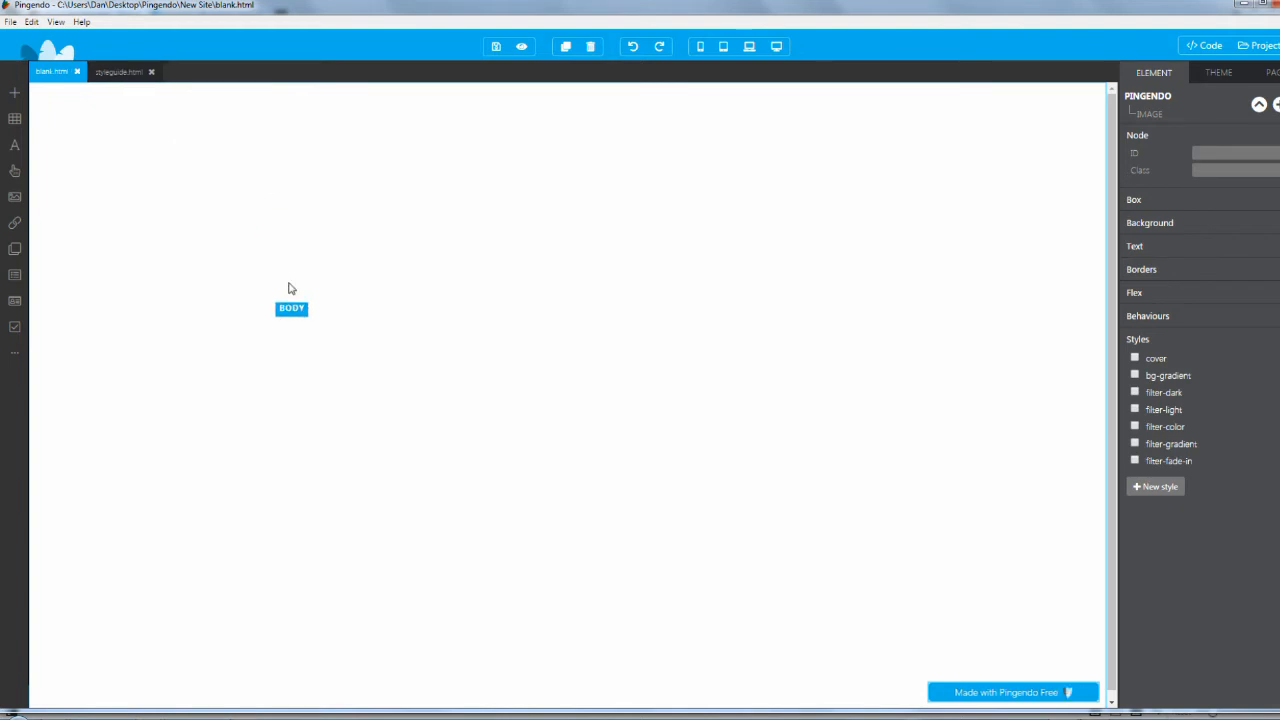
{"action": "left_click", "coordinate": [288, 288]}
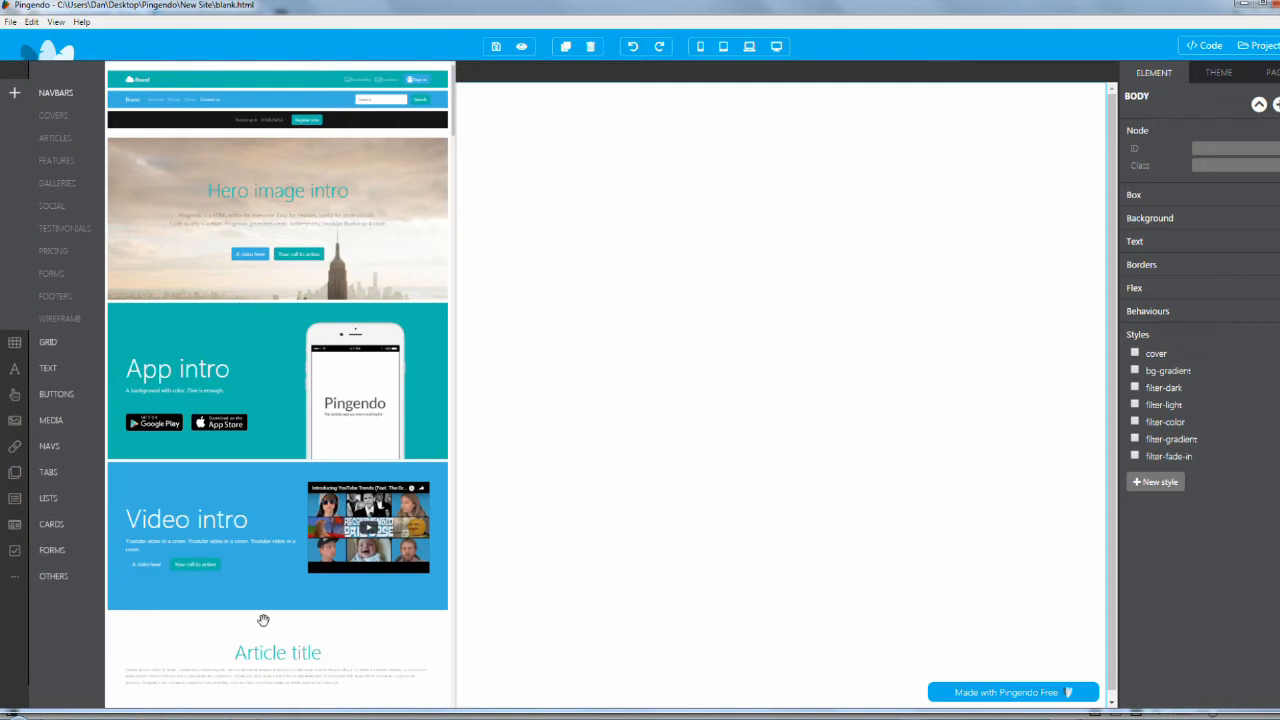
- Browse the section categories from covers to wireframes, then show the Grid layouts and text elements
{"action": "left_click", "coordinate": [45, 118]}
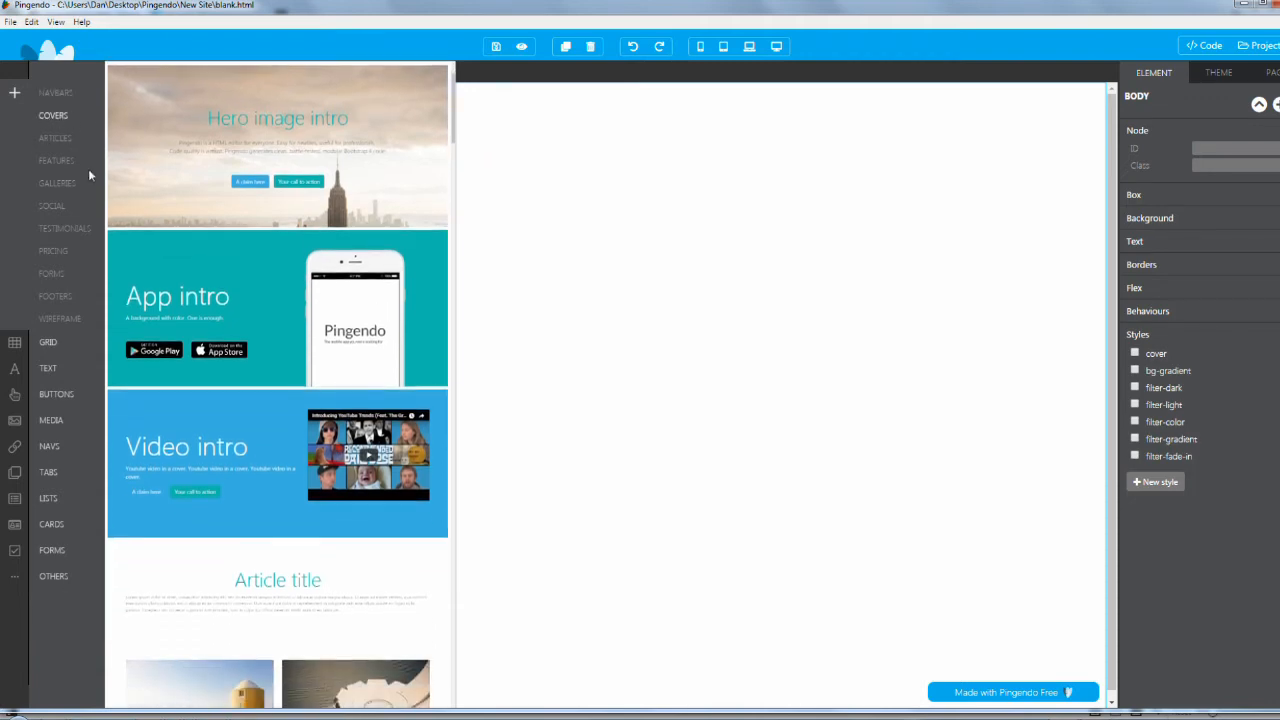
{"action": "left_click", "coordinate": [54, 140]}
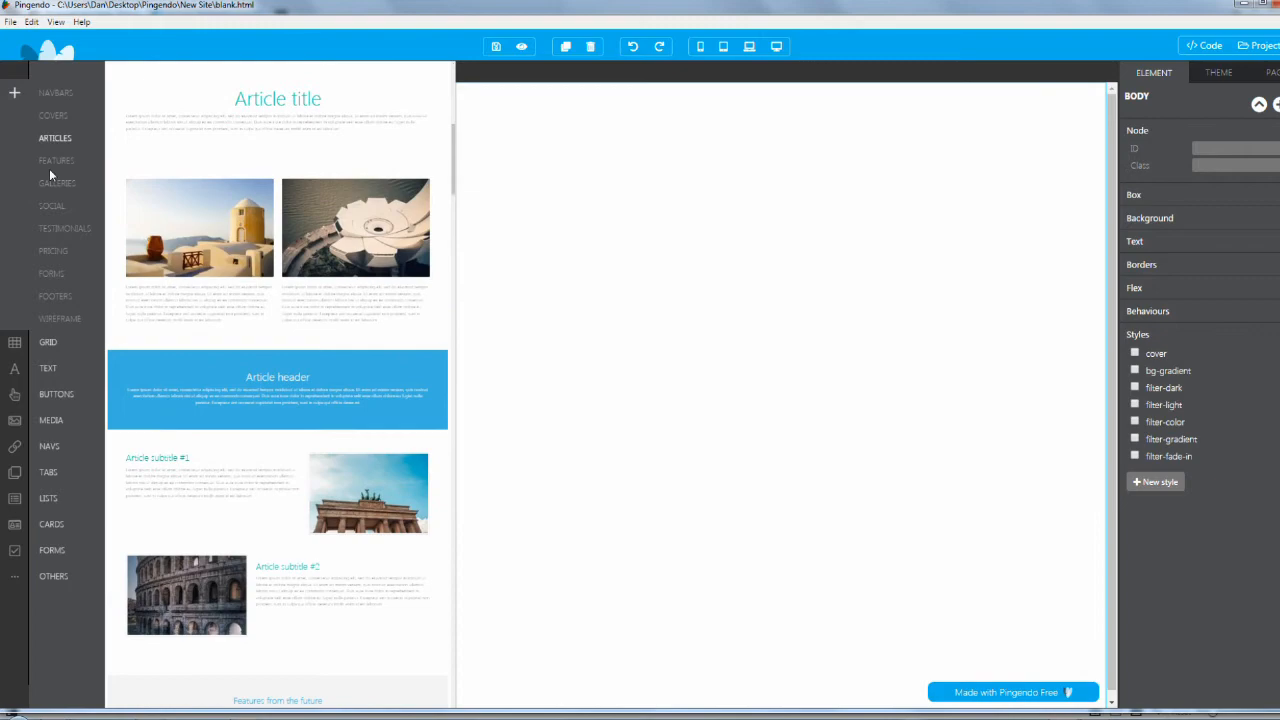
{"action": "left_click", "coordinate": [53, 166]}
{"action": "left_click", "coordinate": [54, 185]}
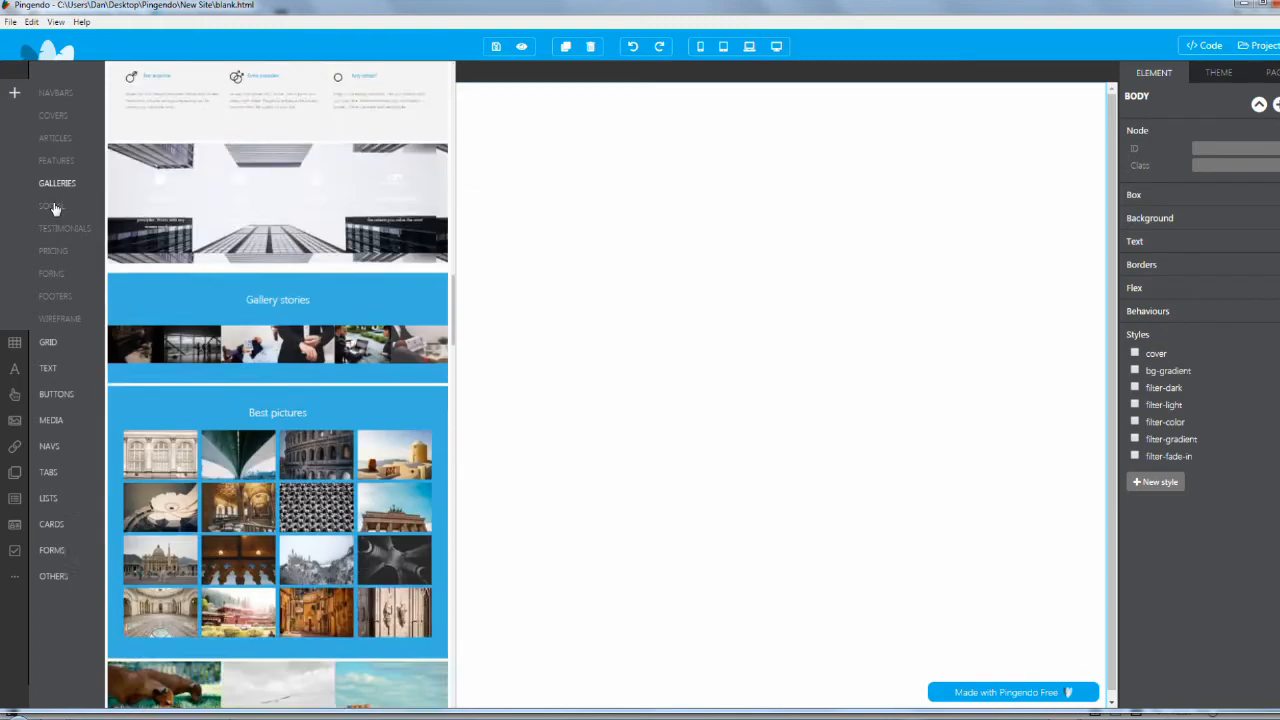
{"action": "left_click", "coordinate": [54, 210]}
{"action": "left_click", "coordinate": [55, 228]}
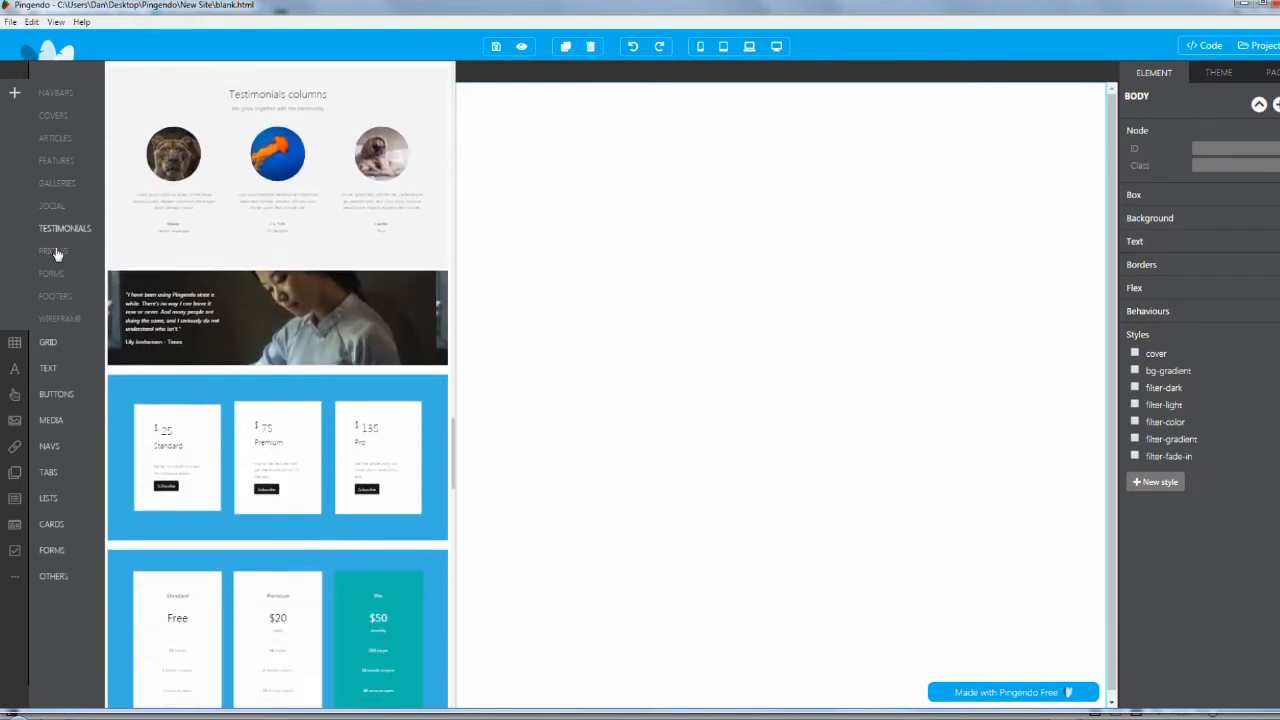
{"action": "left_click", "coordinate": [55, 252]}
{"action": "left_click", "coordinate": [53, 274]}
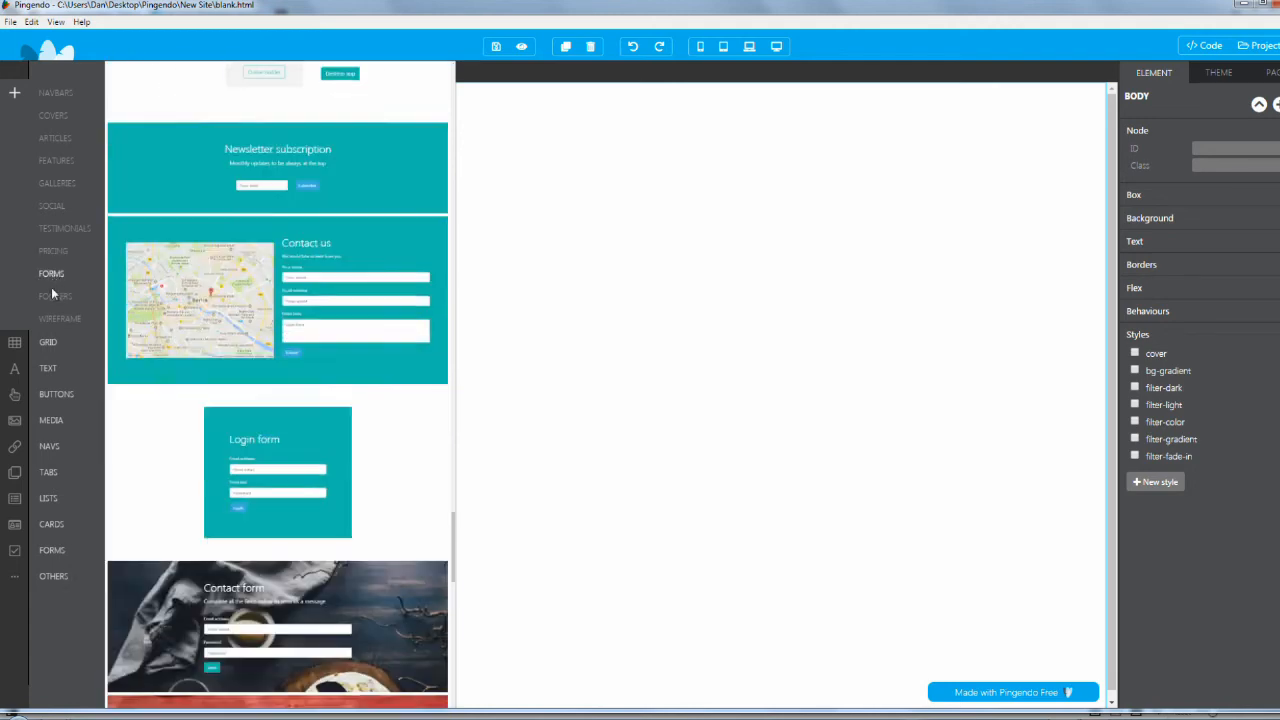
{"action": "left_click", "coordinate": [56, 297]}
{"action": "left_click", "coordinate": [58, 318]}
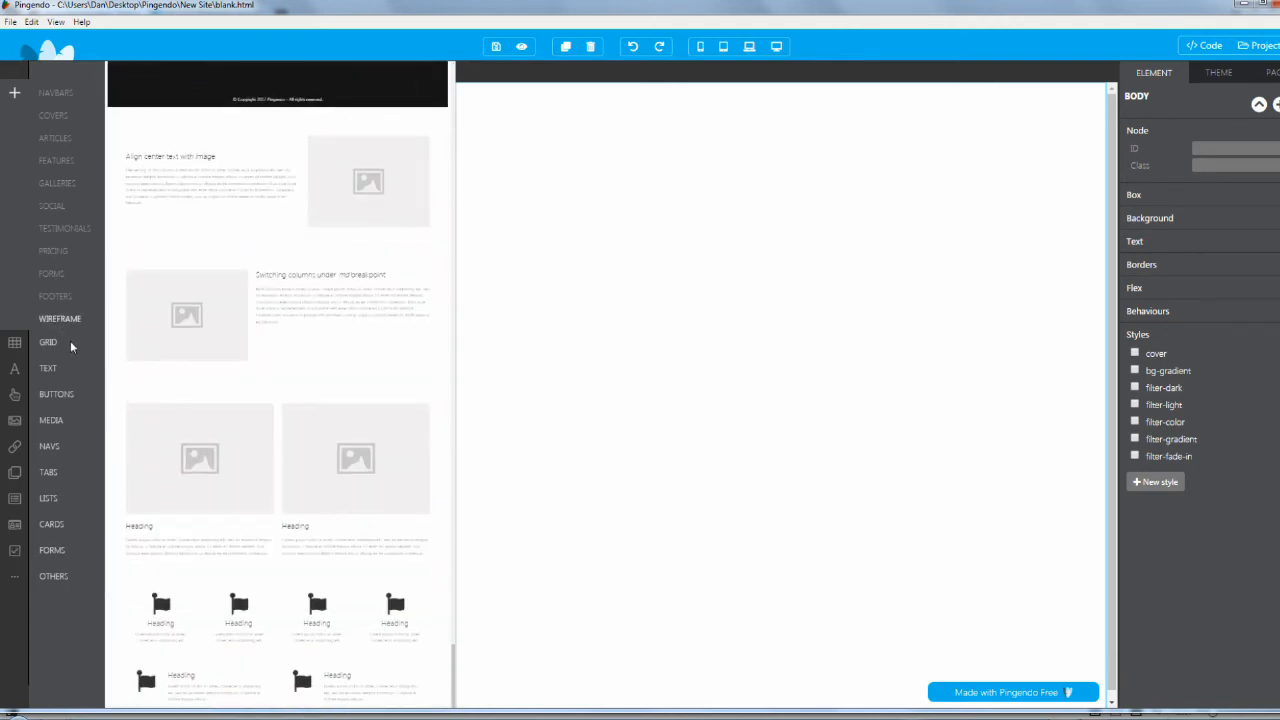
{"action": "left_click", "coordinate": [46, 343]}
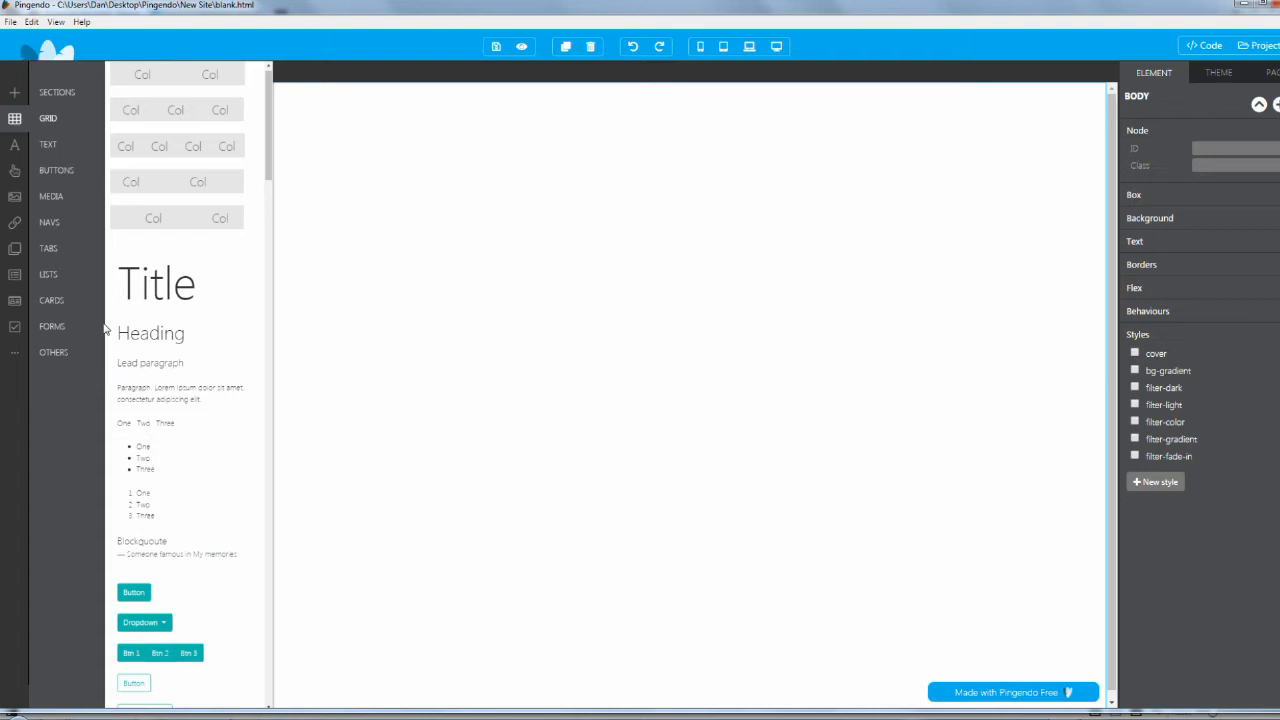
- Place a two-column row on the blank page and expand it to four columns
{"action": "left_click", "coordinate": [49, 120]}
{"action": "left_click_drag", "start_coordinate": [205, 78], "coordinate": [519, 266]}
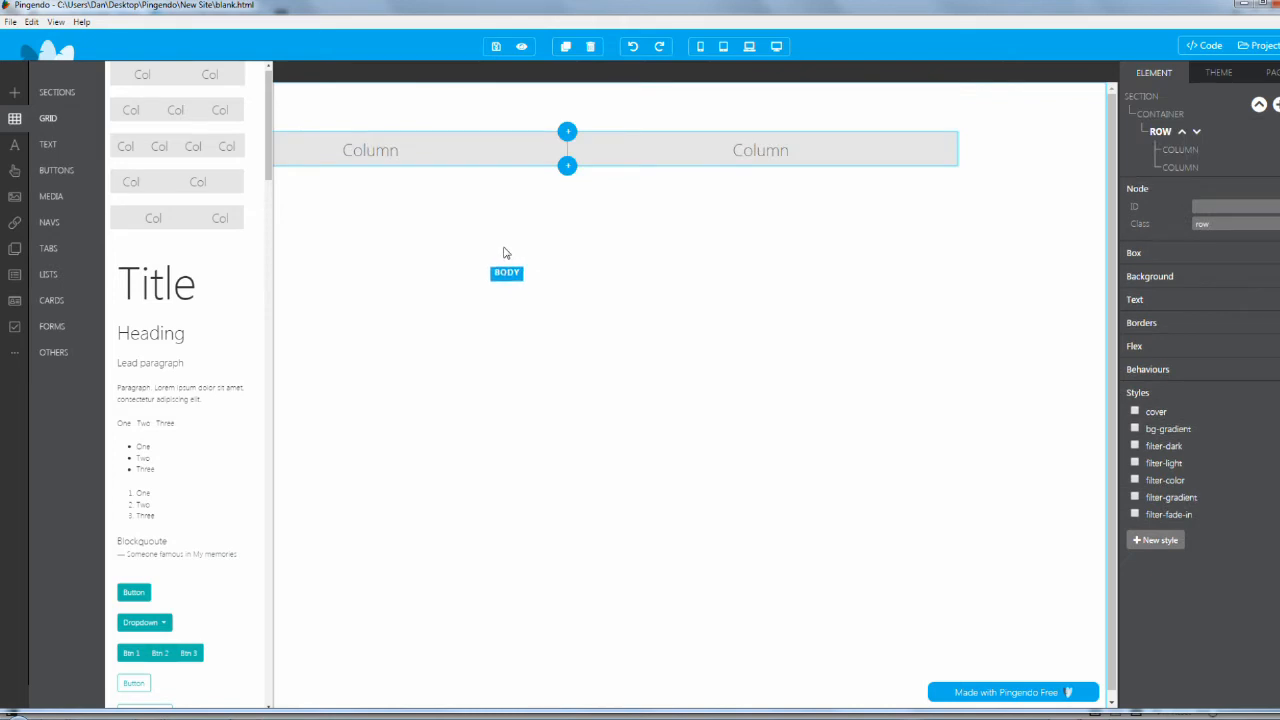
{"action": "left_click", "coordinate": [506, 252]}
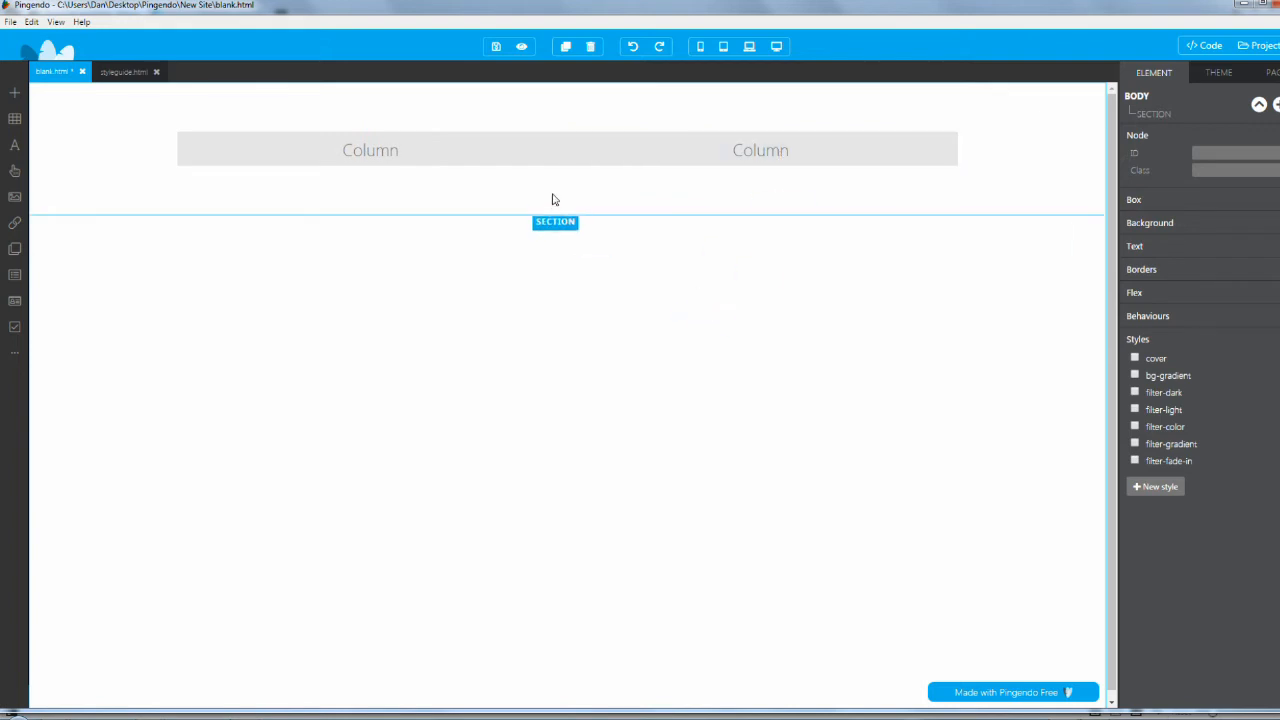
{"action": "left_click", "coordinate": [557, 162]}
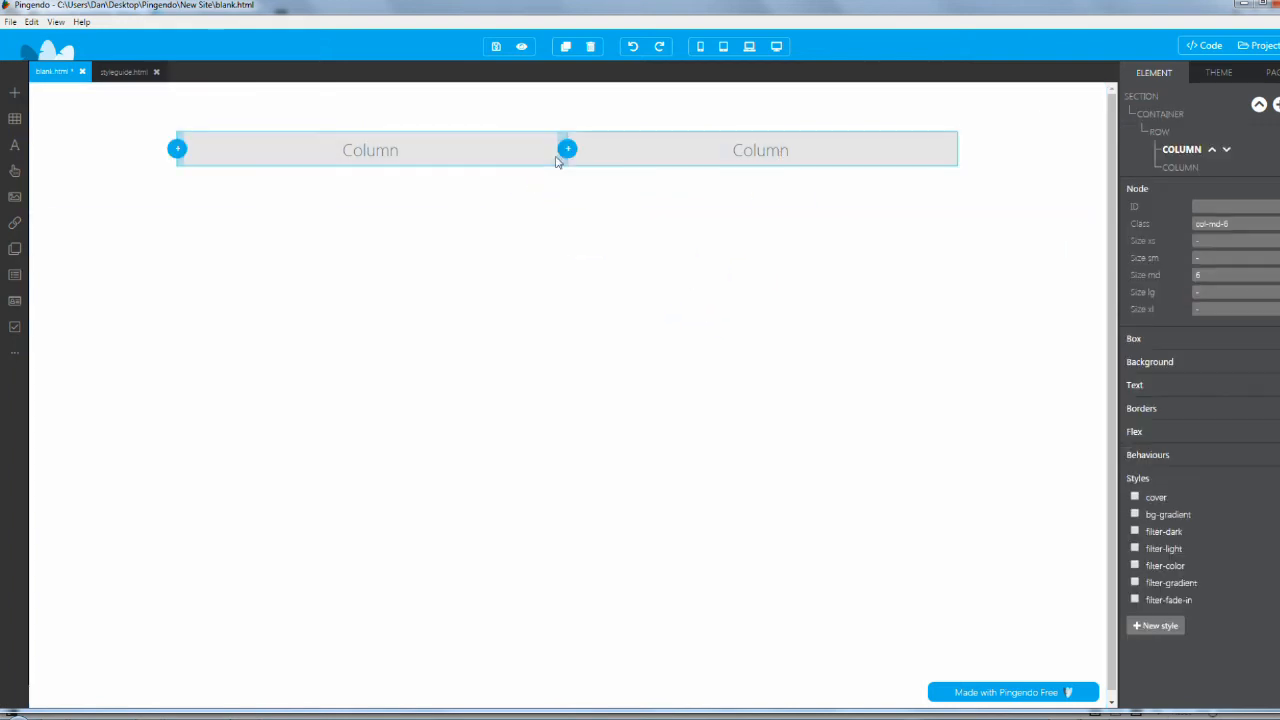
{"action": "left_click", "coordinate": [583, 160]}
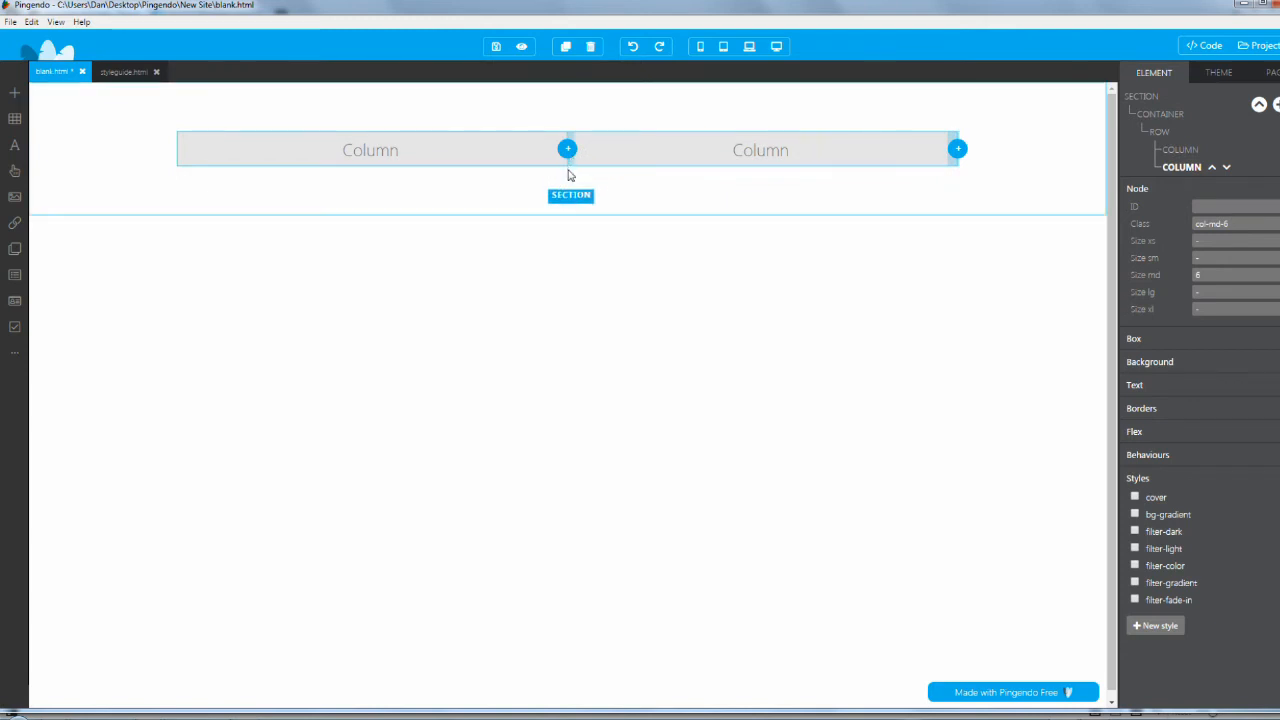
{"action": "left_click", "coordinate": [957, 150]}
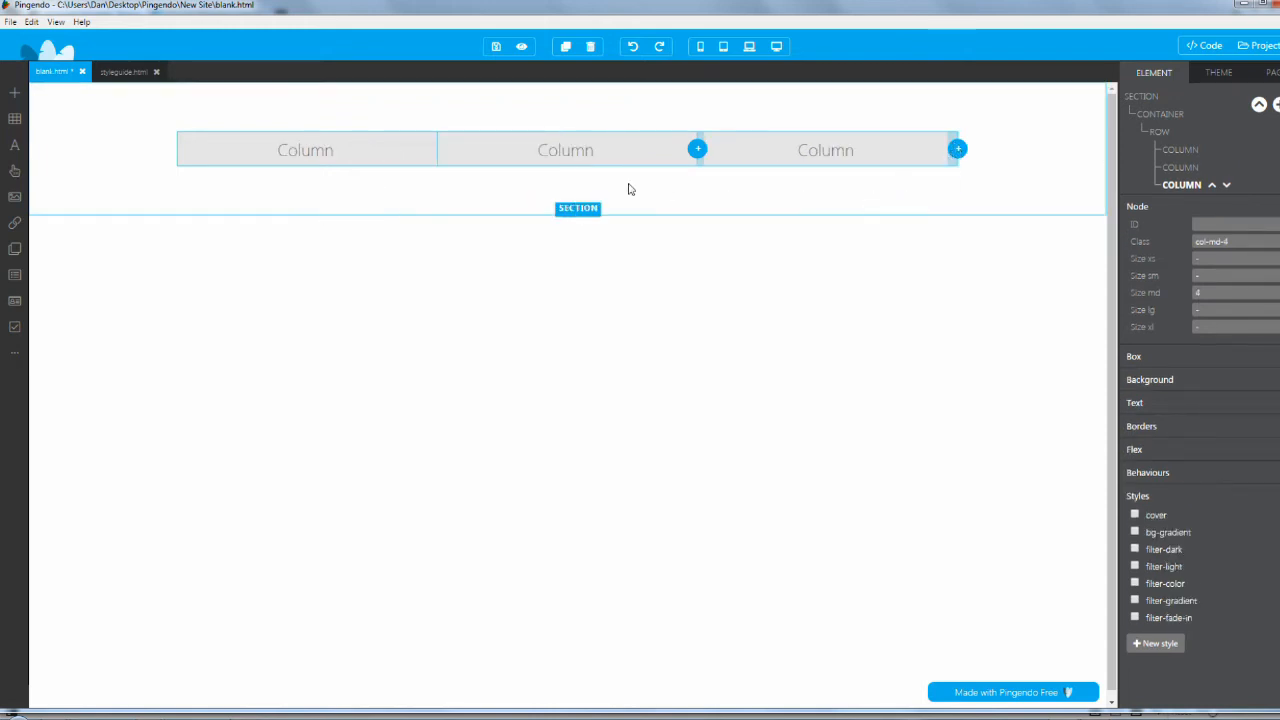
{"action": "left_click", "coordinate": [698, 150]}
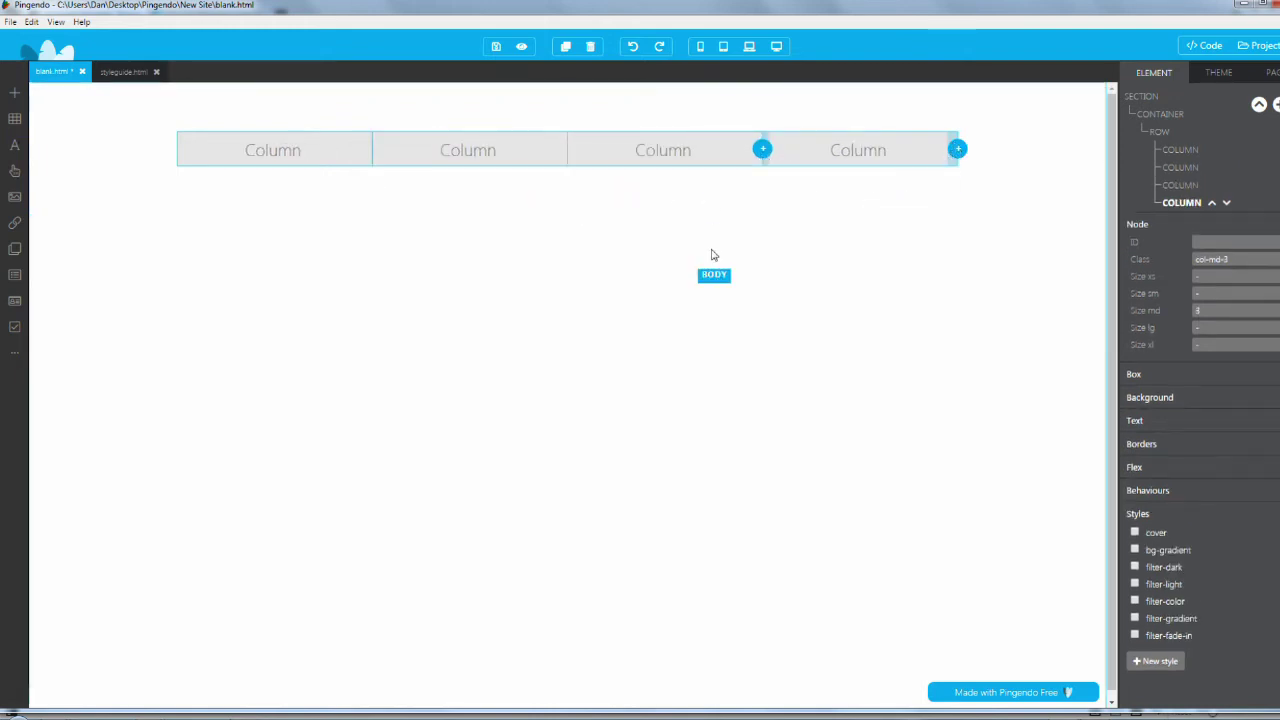
- Undo the added columns and the row, then reopen the section block library
{"action": "left_click", "coordinate": [476, 177]}
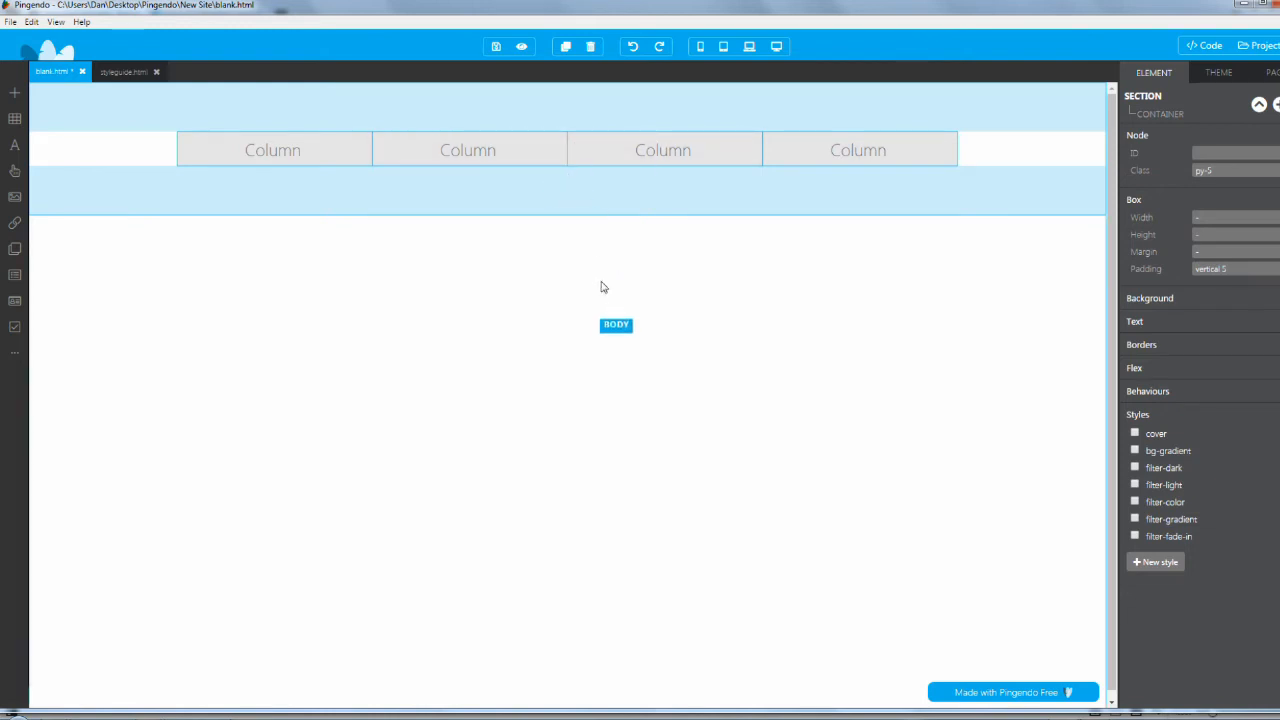
{"action": "key", "text": "ctrl+z"}
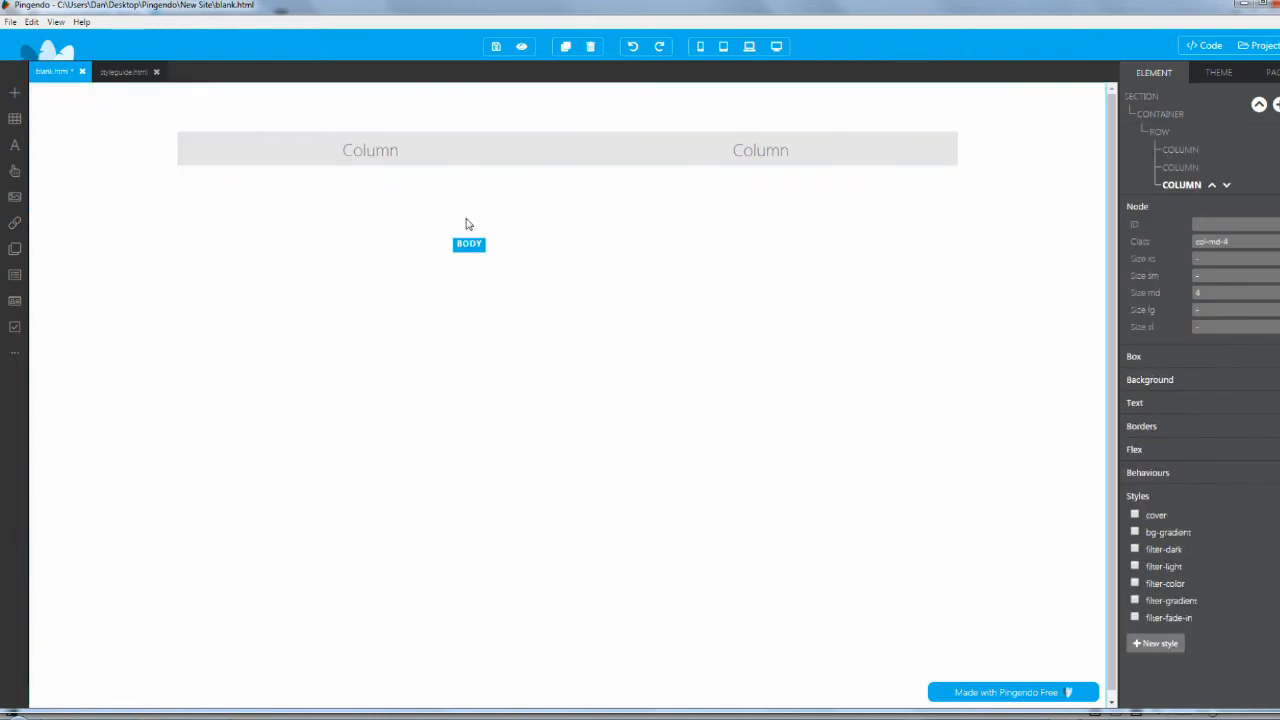
{"action": "key", "text": "ctrl+z"}
{"action": "left_click", "coordinate": [17, 93]}
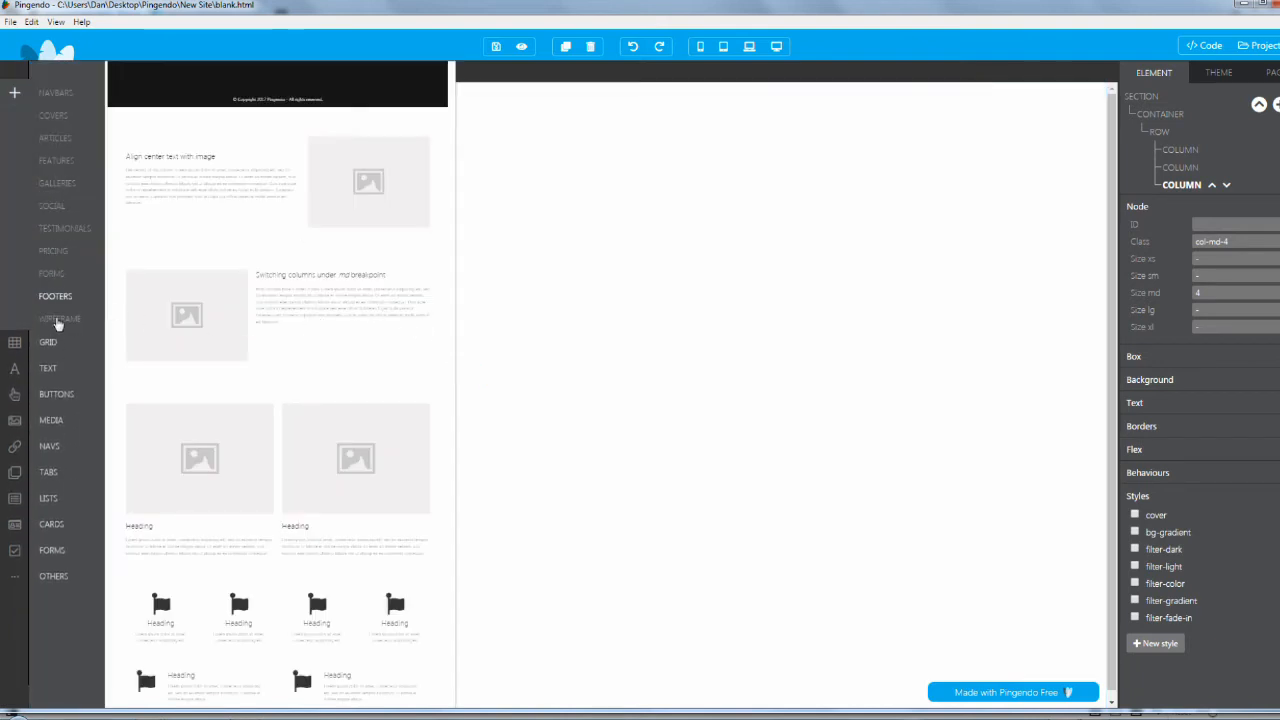
- Browse the element categories: buttons, media, navs, tabs, lists, cards, forms and others
{"action": "left_click", "coordinate": [52, 340]}
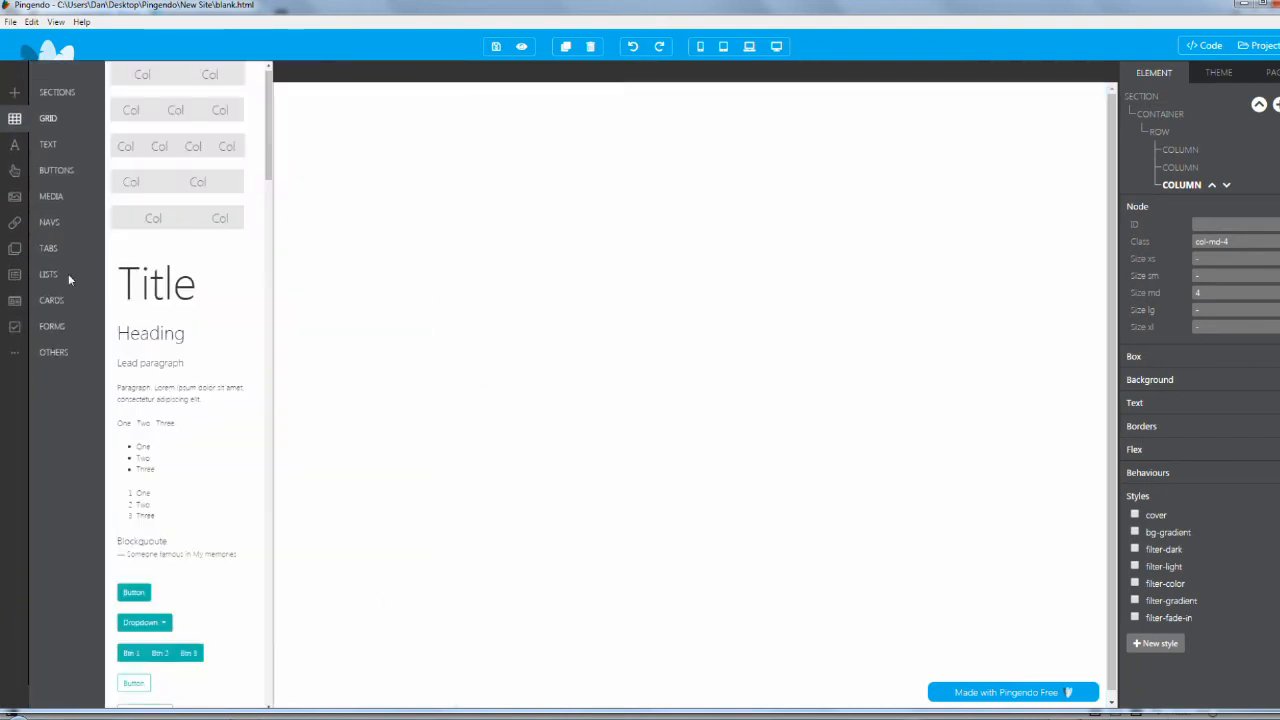
{"action": "left_click", "coordinate": [57, 148]}
{"action": "left_click", "coordinate": [55, 170]}
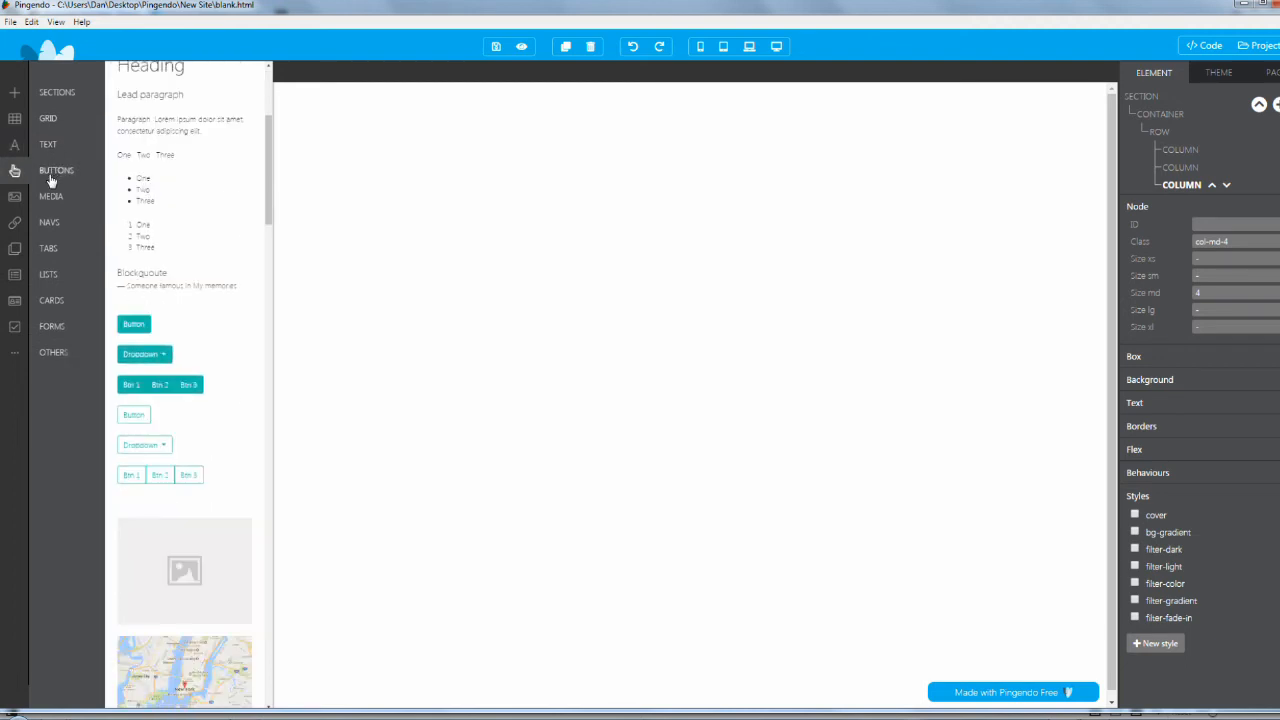
{"action": "left_click", "coordinate": [51, 197]}
{"action": "left_click", "coordinate": [47, 222]}
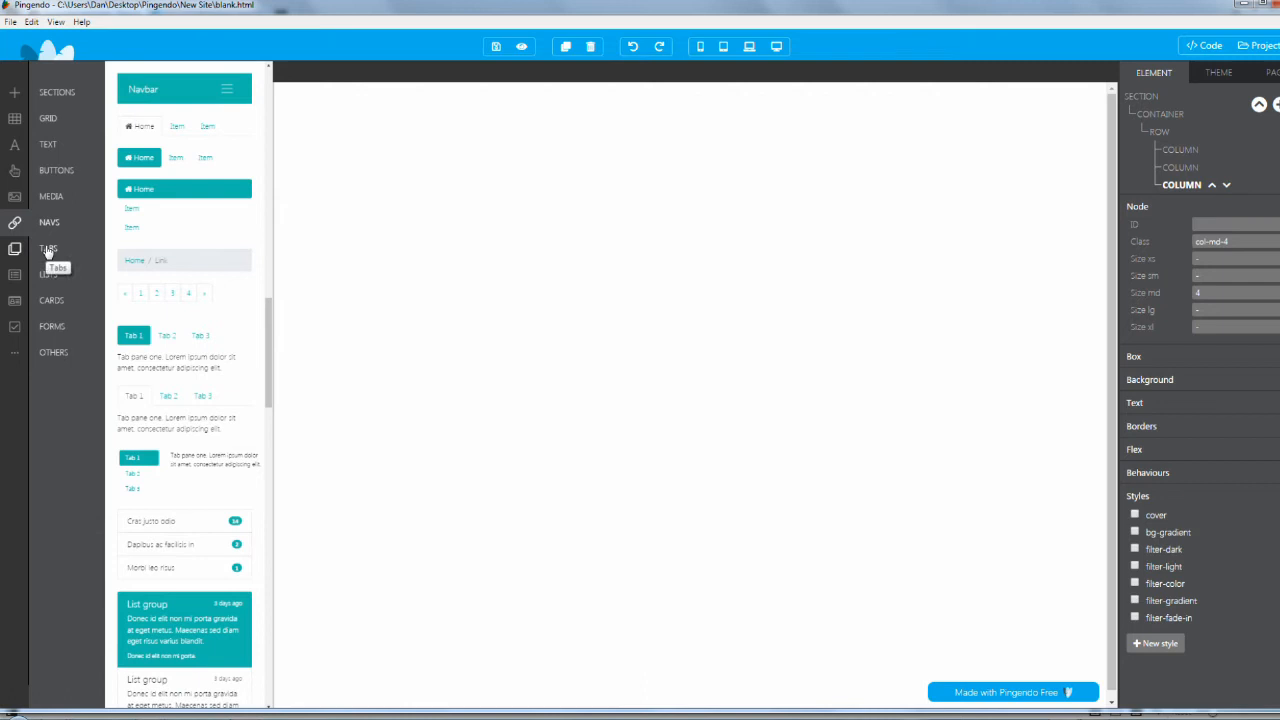
{"action": "left_click", "coordinate": [47, 250]}
{"action": "left_click", "coordinate": [49, 272]}
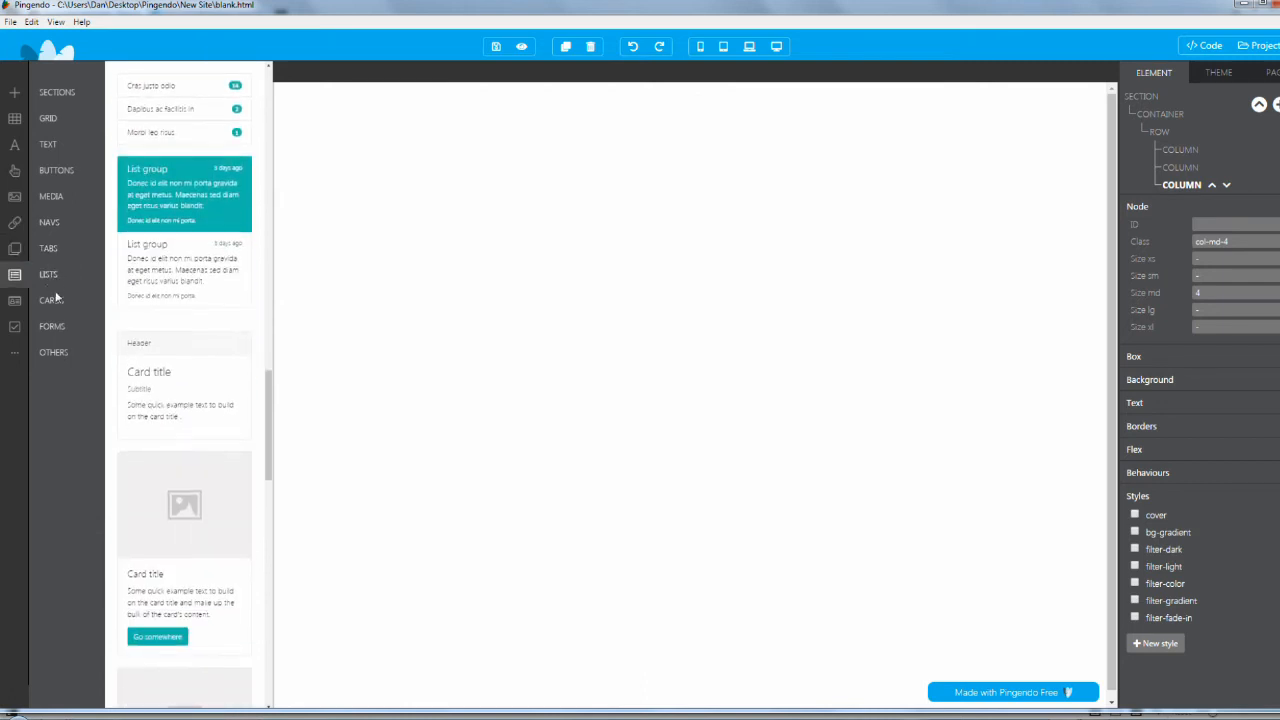
{"action": "left_click", "coordinate": [55, 299]}
{"action": "left_click", "coordinate": [57, 328]}
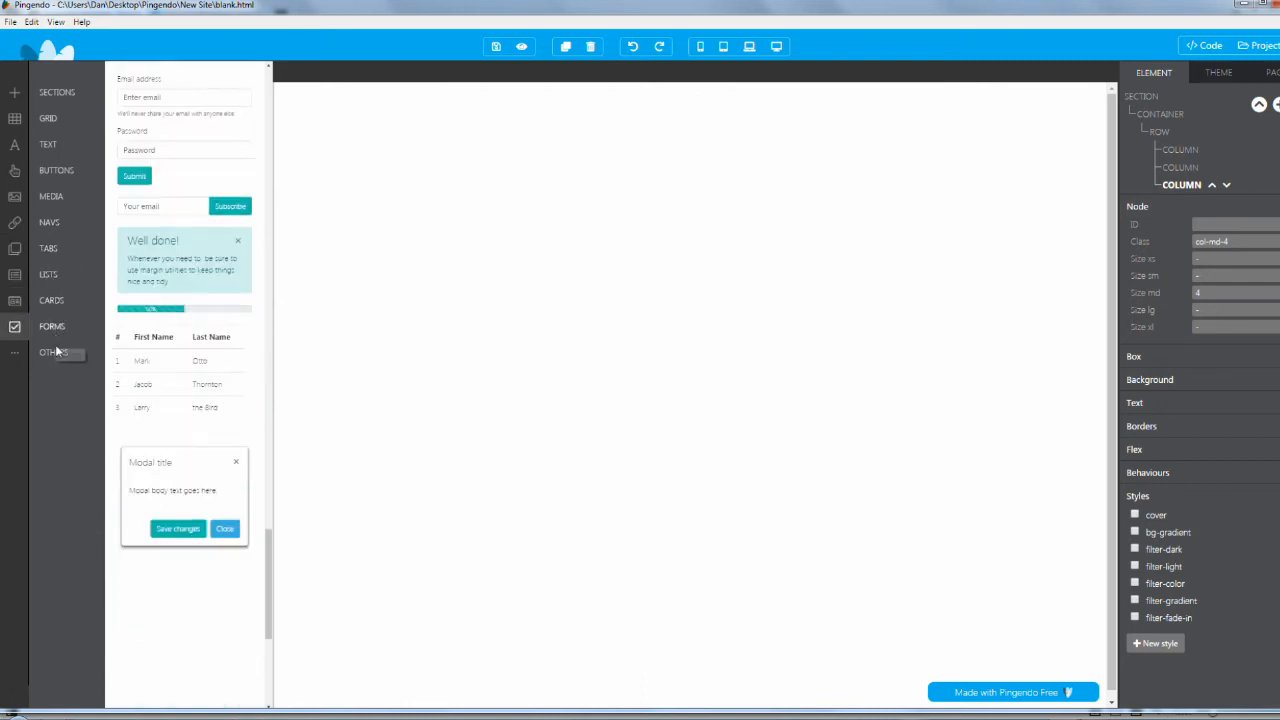
{"action": "left_click", "coordinate": [57, 352]}
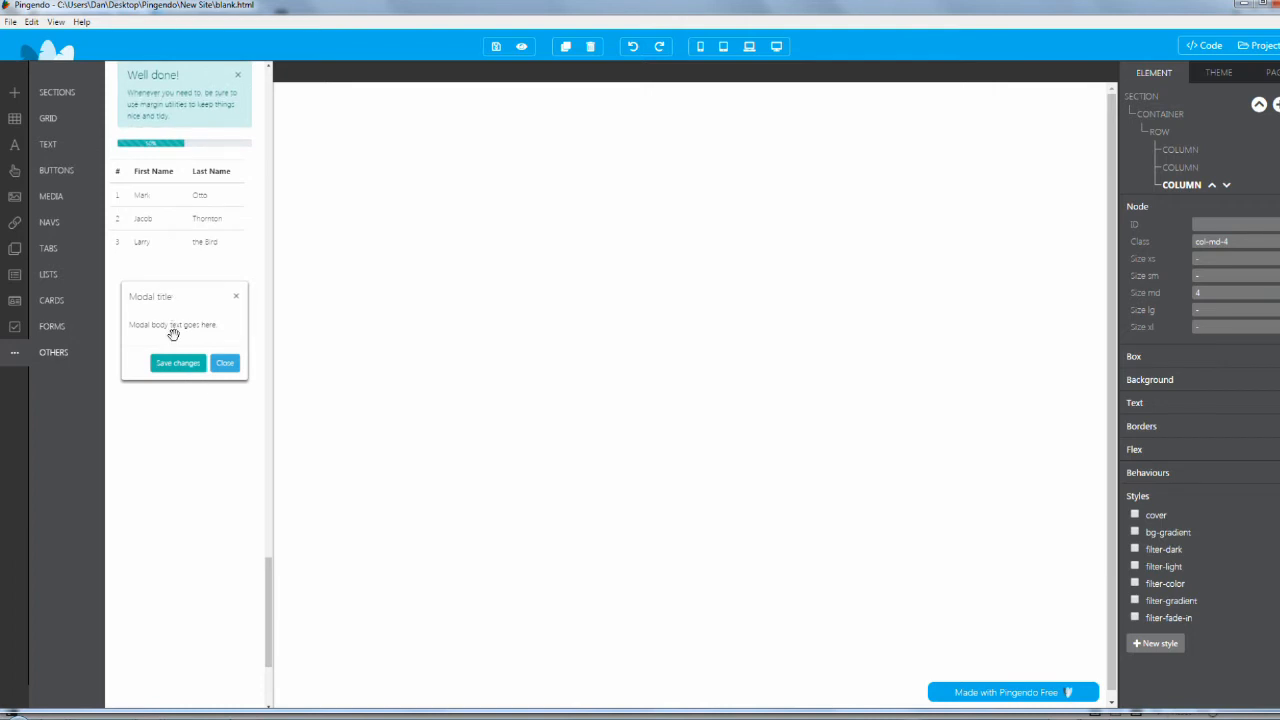
- Drag the modal block toward the page and back without placing it
{"action": "left_click_drag", "start_coordinate": [173, 333], "coordinate": [462, 353]}
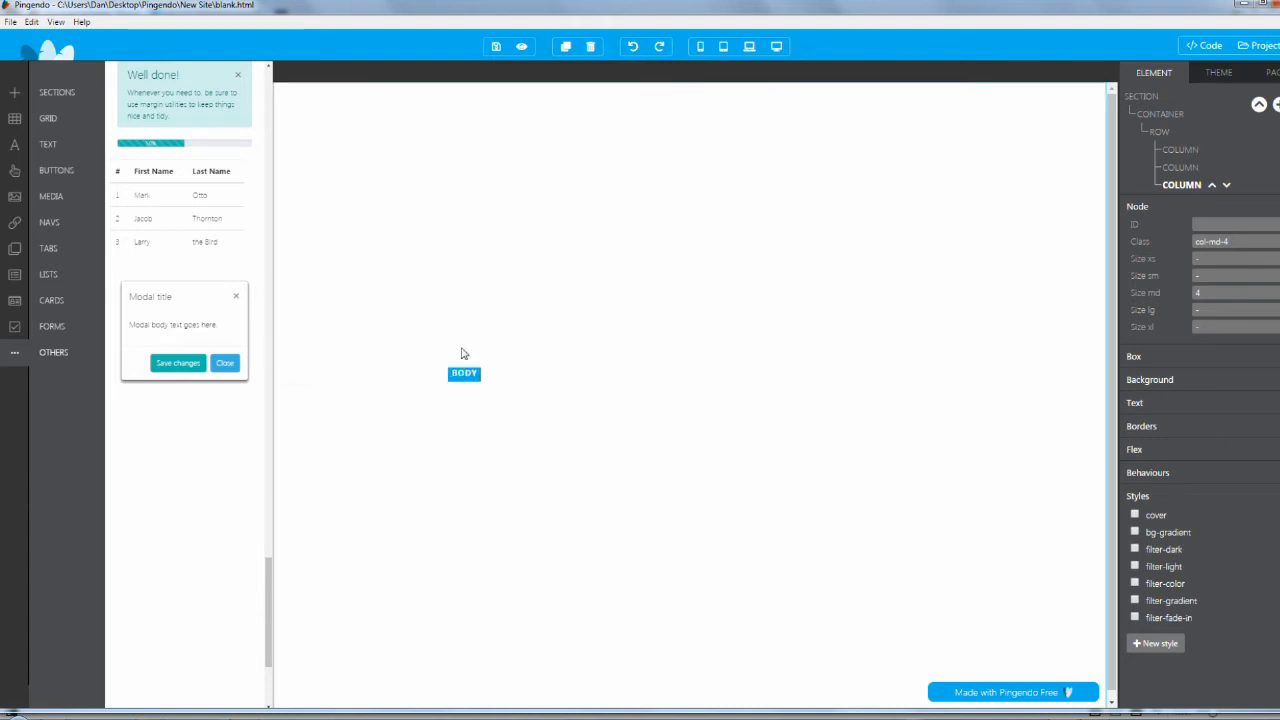
{"action": "left_click_drag", "start_coordinate": [462, 353], "coordinate": [218, 327]}
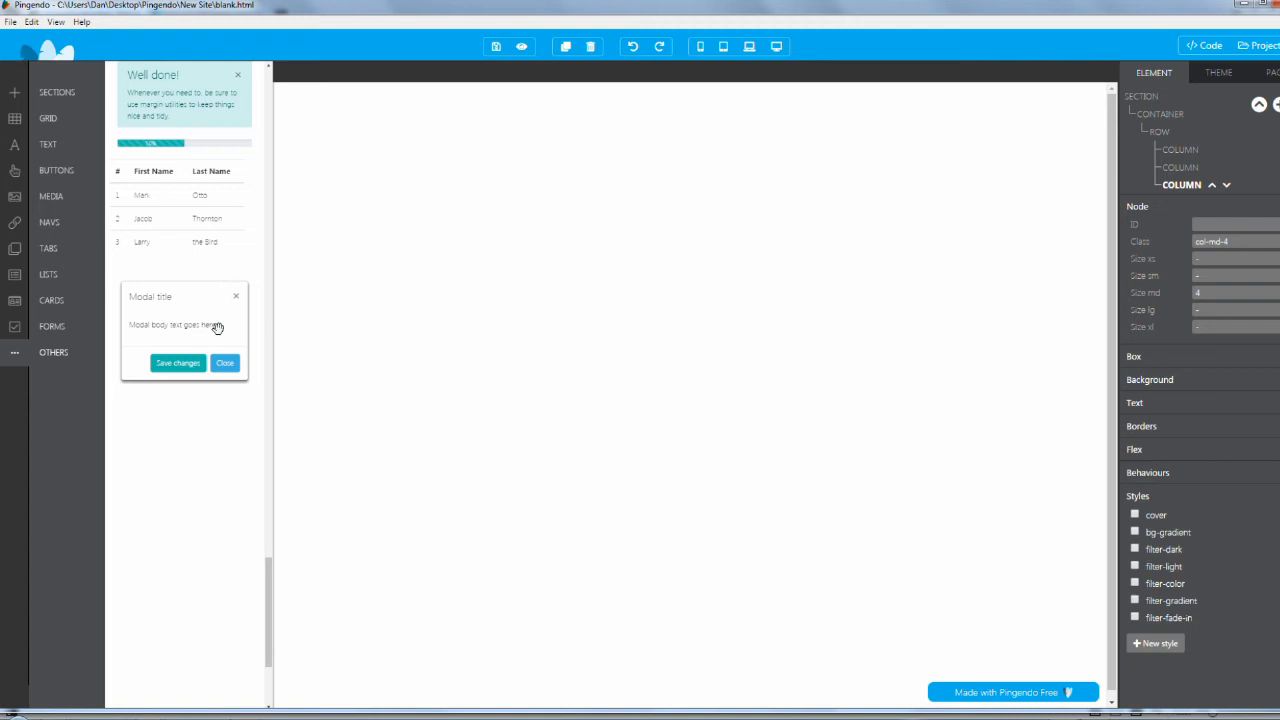
{"action": "scroll", "coordinate": [217, 327], "scroll_direction": "up", "scroll_amount": 1}
{"action": "scroll", "coordinate": [217, 327], "scroll_direction": "up", "scroll_amount": 1}
{"action": "scroll", "coordinate": [217, 327], "scroll_direction": "up", "scroll_amount": 2}
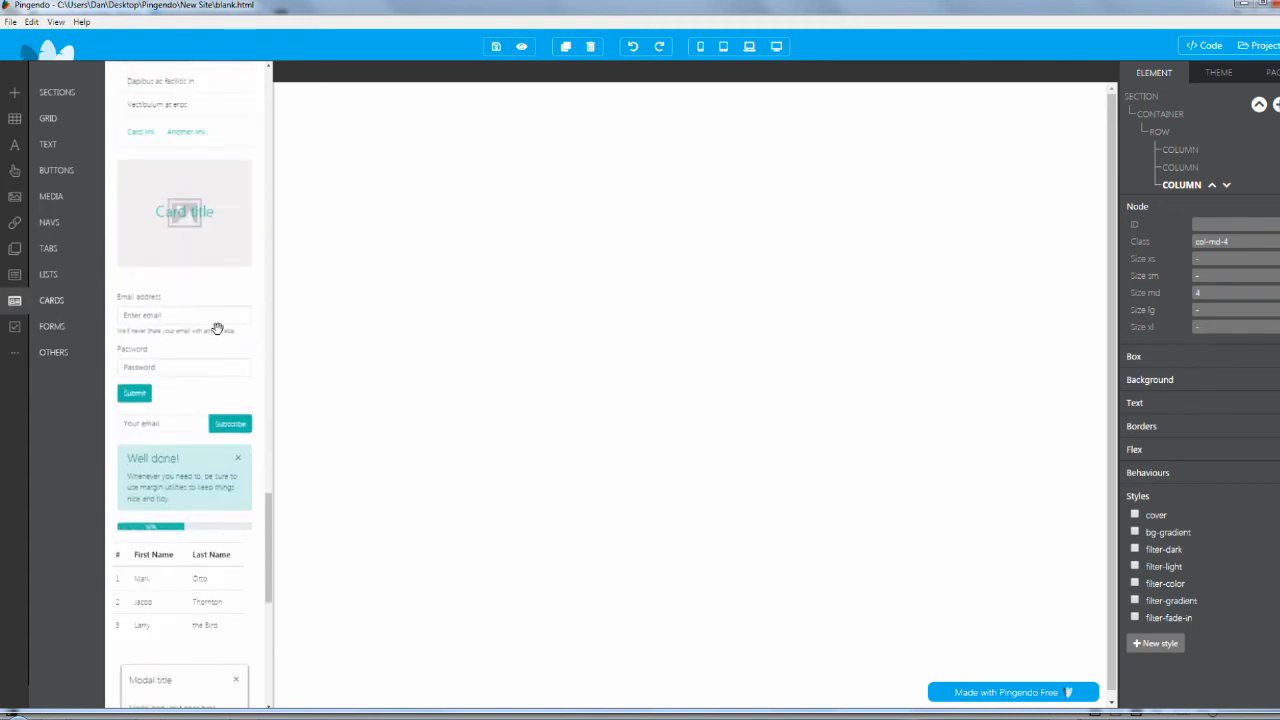
{"action": "scroll", "coordinate": [217, 327], "scroll_direction": "up", "scroll_amount": 2}
{"action": "scroll", "coordinate": [217, 327], "scroll_direction": "up", "scroll_amount": 2}
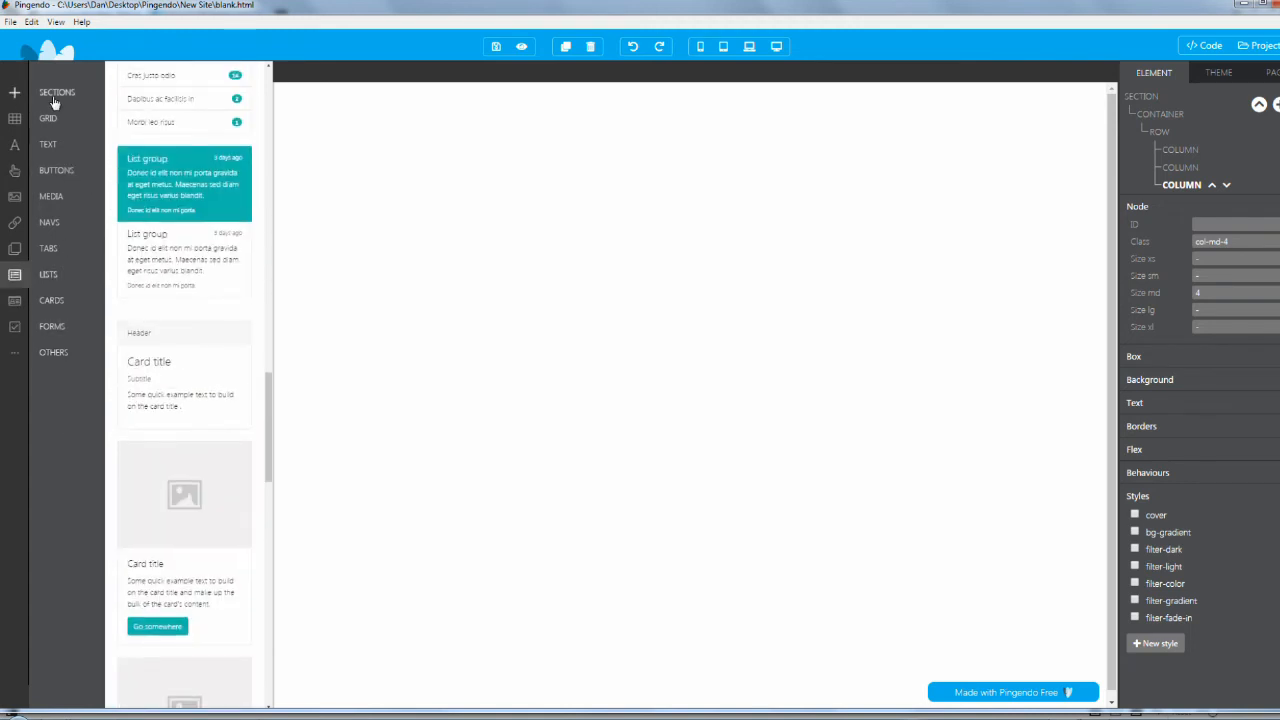
{"action": "scroll", "coordinate": [217, 327], "scroll_direction": "up", "scroll_amount": 2}
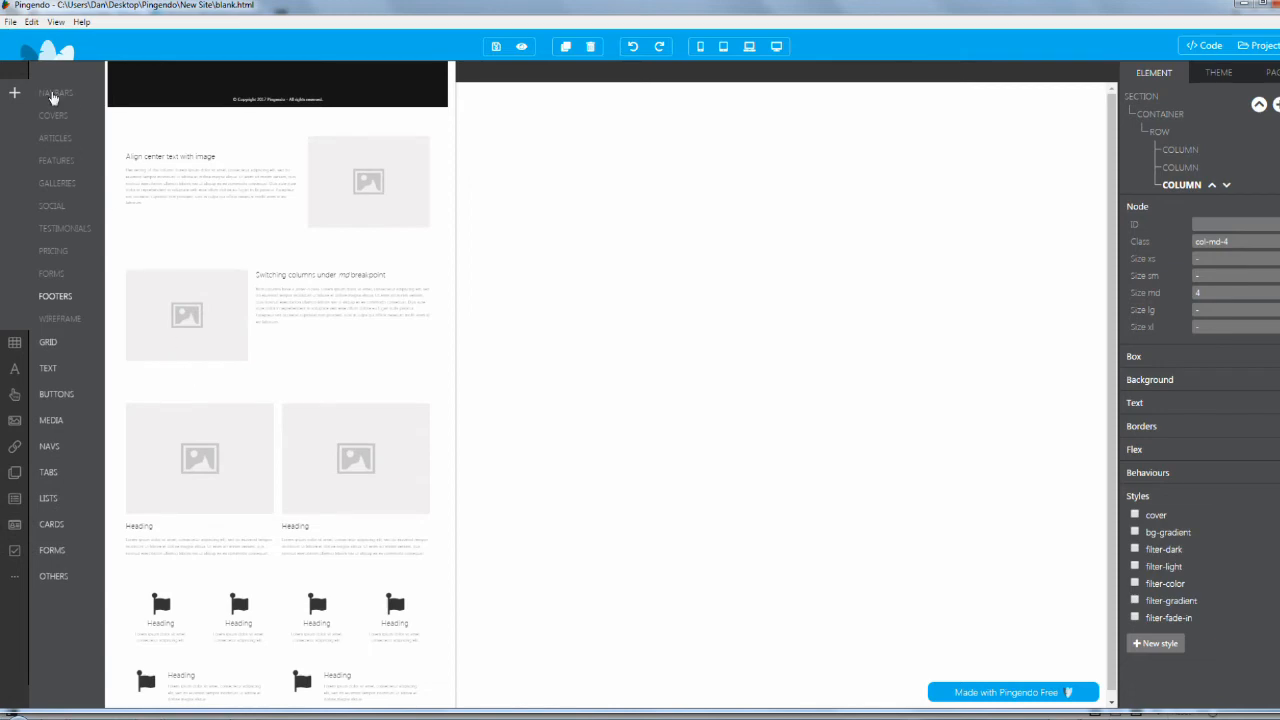
- Place the teal navbar with Brand, Bookmarks, Contacts and Sign in at the top of the page
{"action": "left_click", "coordinate": [58, 94]}
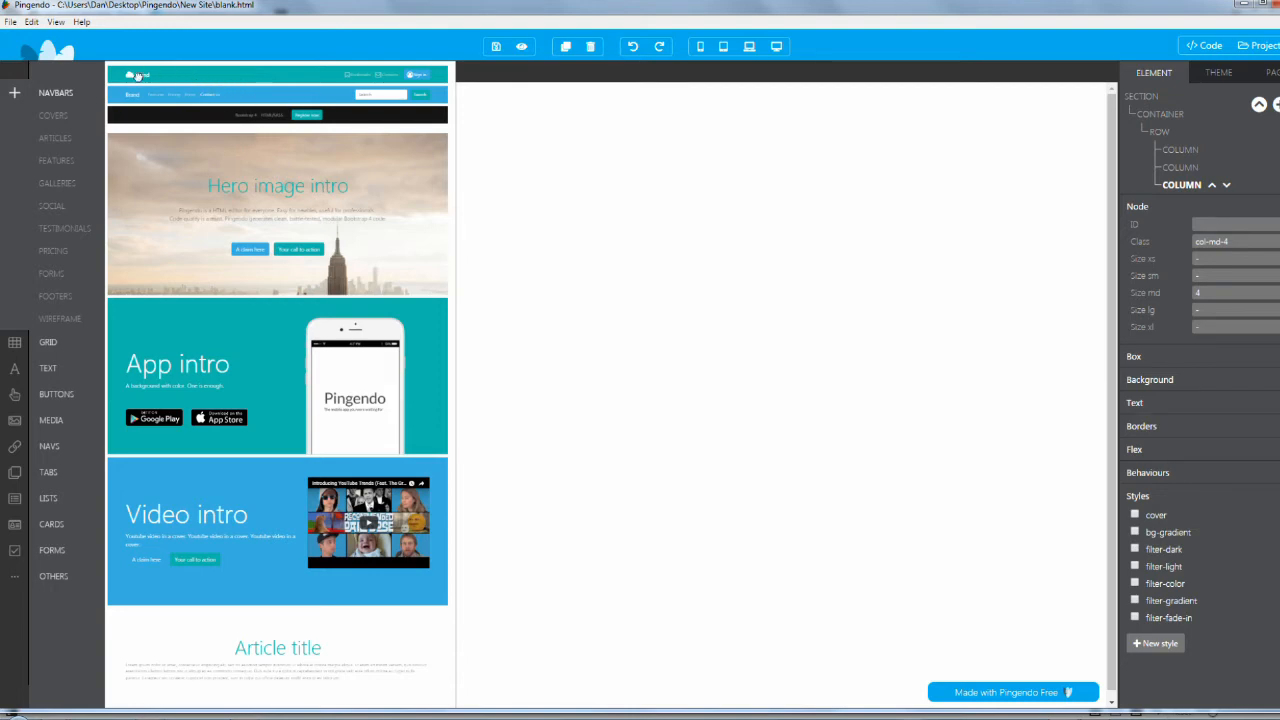
{"action": "left_click_drag", "start_coordinate": [201, 79], "coordinate": [530, 112]}
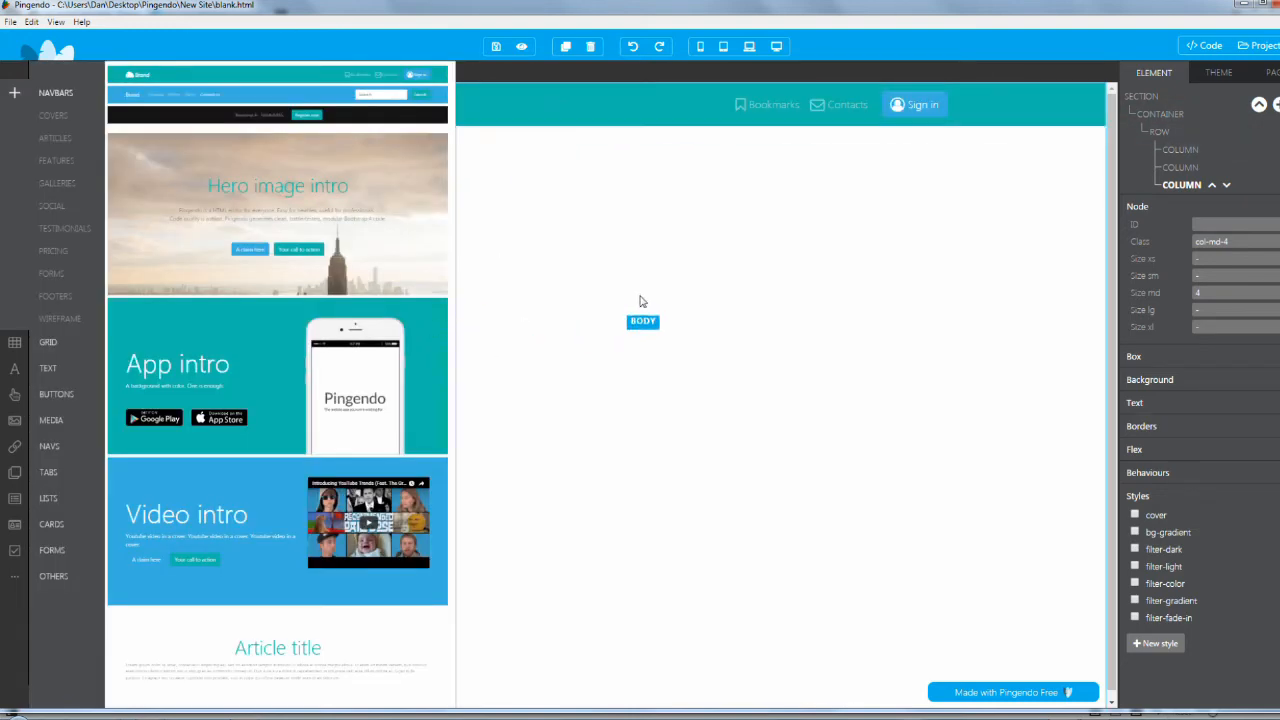
{"action": "left_click", "coordinate": [640, 300]}
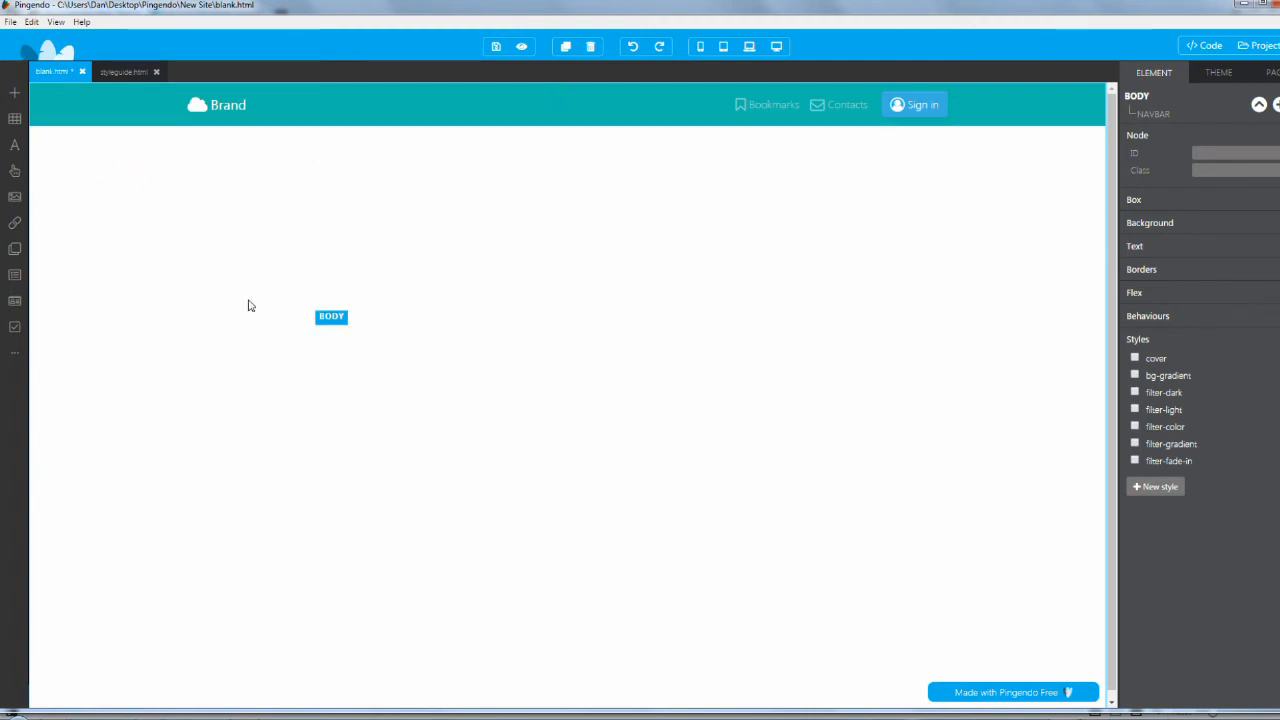
- Select the whole navbar and set its text colour to light after trying dark
{"action": "left_click", "coordinate": [341, 120]}
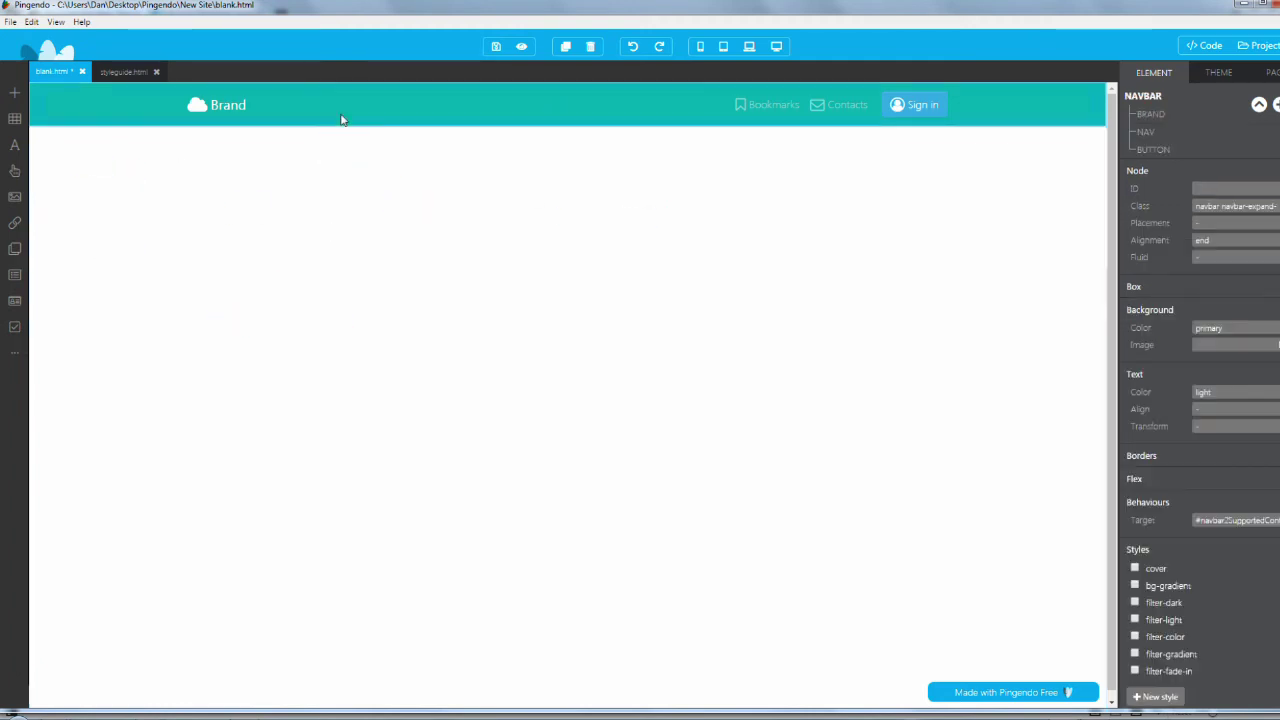
{"action": "left_click", "coordinate": [200, 106]}
{"action": "left_click", "coordinate": [220, 108]}
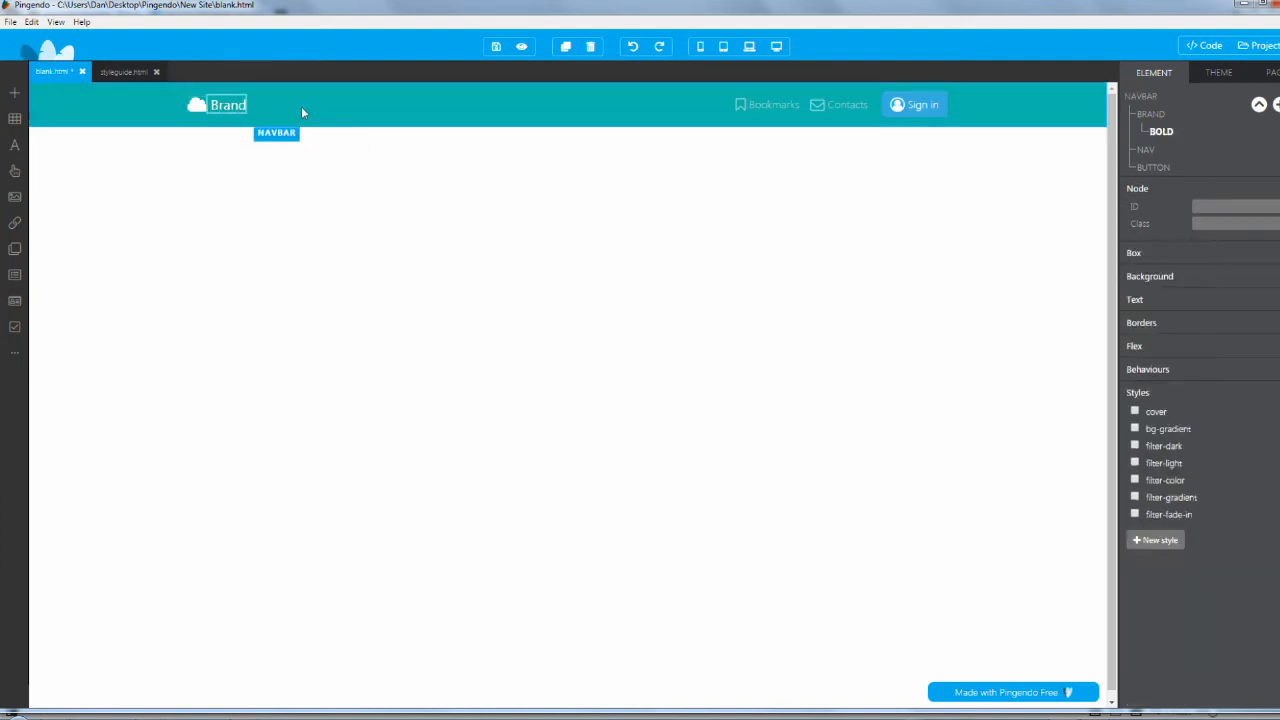
{"action": "left_click", "coordinate": [363, 118]}
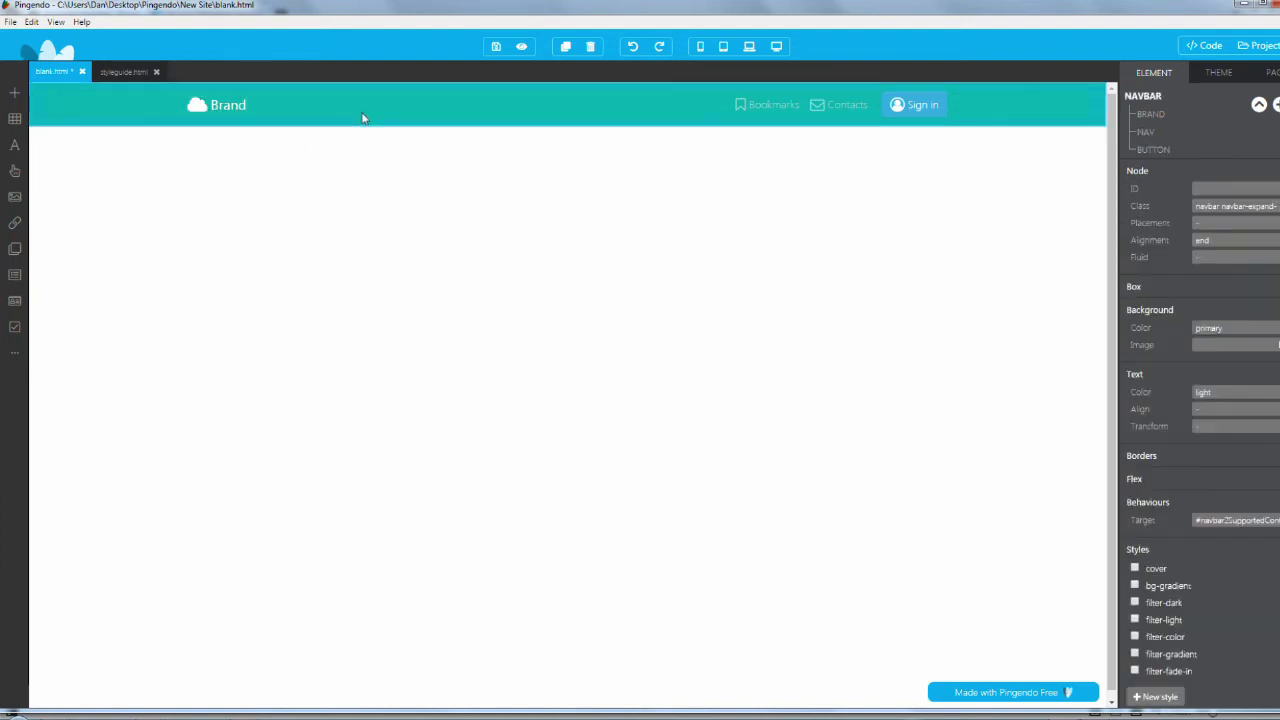
{"action": "left_click", "coordinate": [1216, 392]}
{"action": "left_click", "coordinate": [1216, 420]}
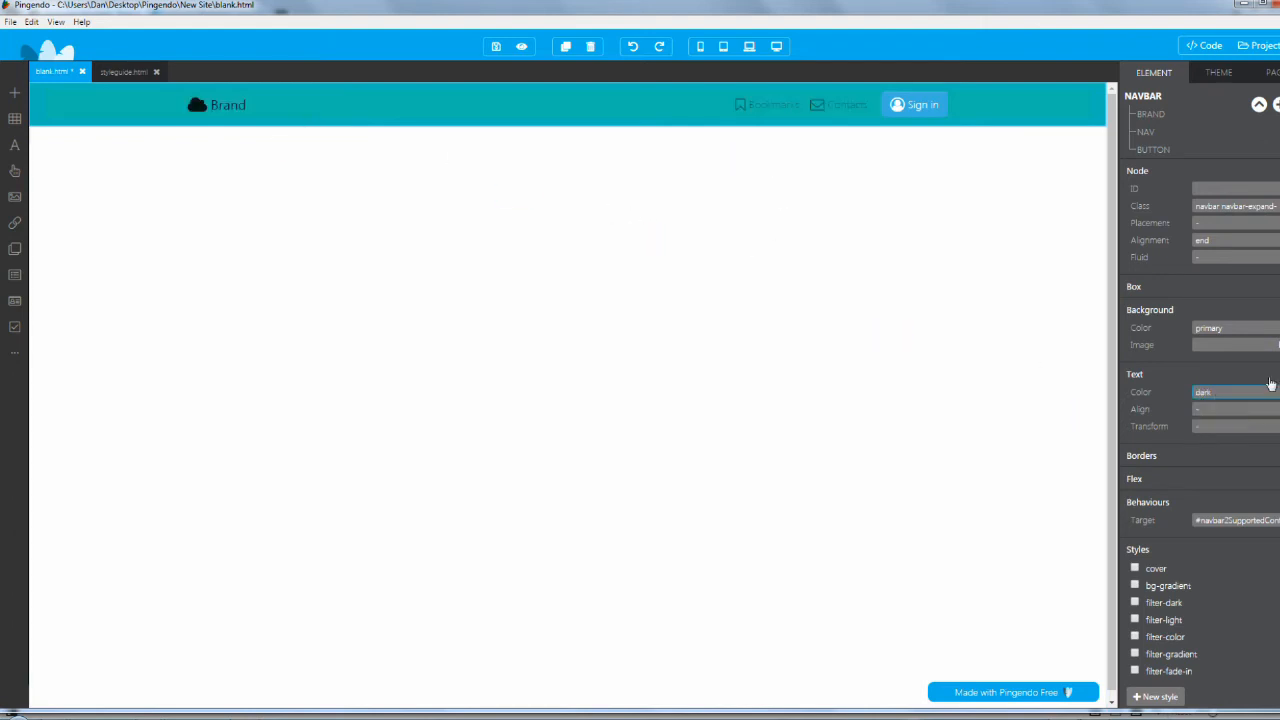
{"action": "left_click", "coordinate": [1216, 392]}
- Try secondary, light and dark navbar backgrounds, then set it back to teal primary
{"action": "left_click", "coordinate": [1226, 334]}
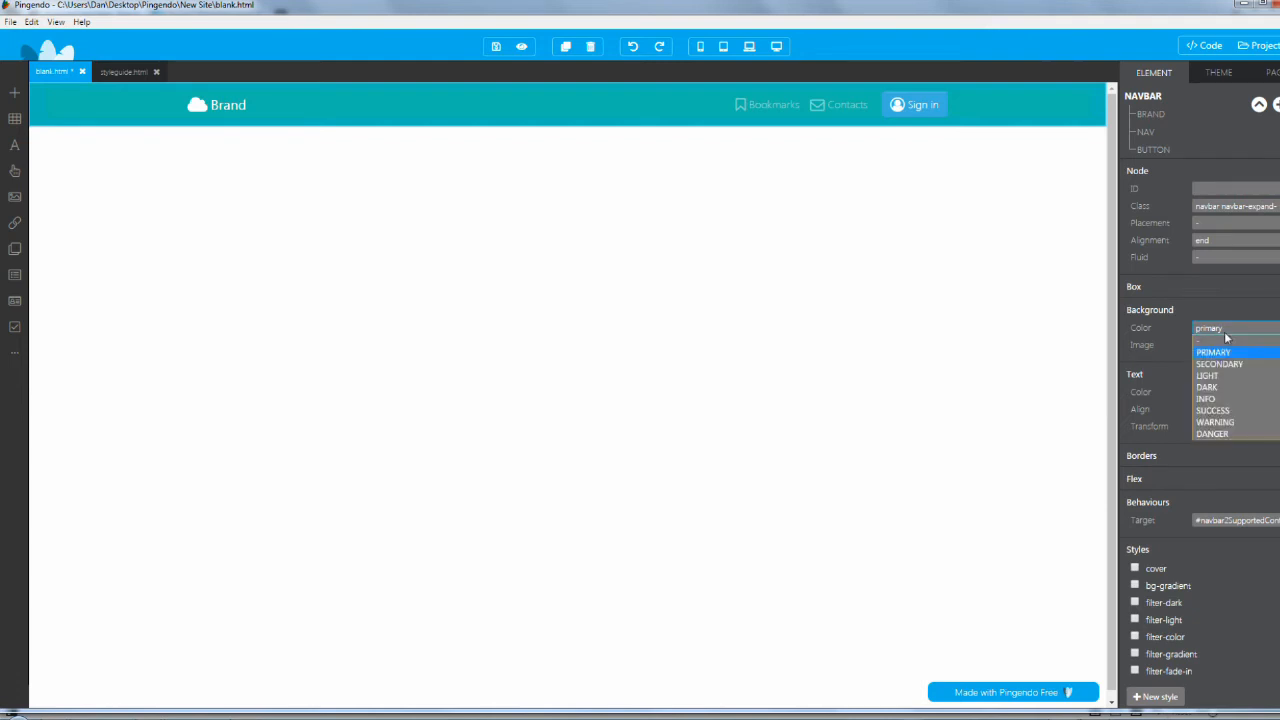
{"action": "left_click", "coordinate": [1216, 364]}
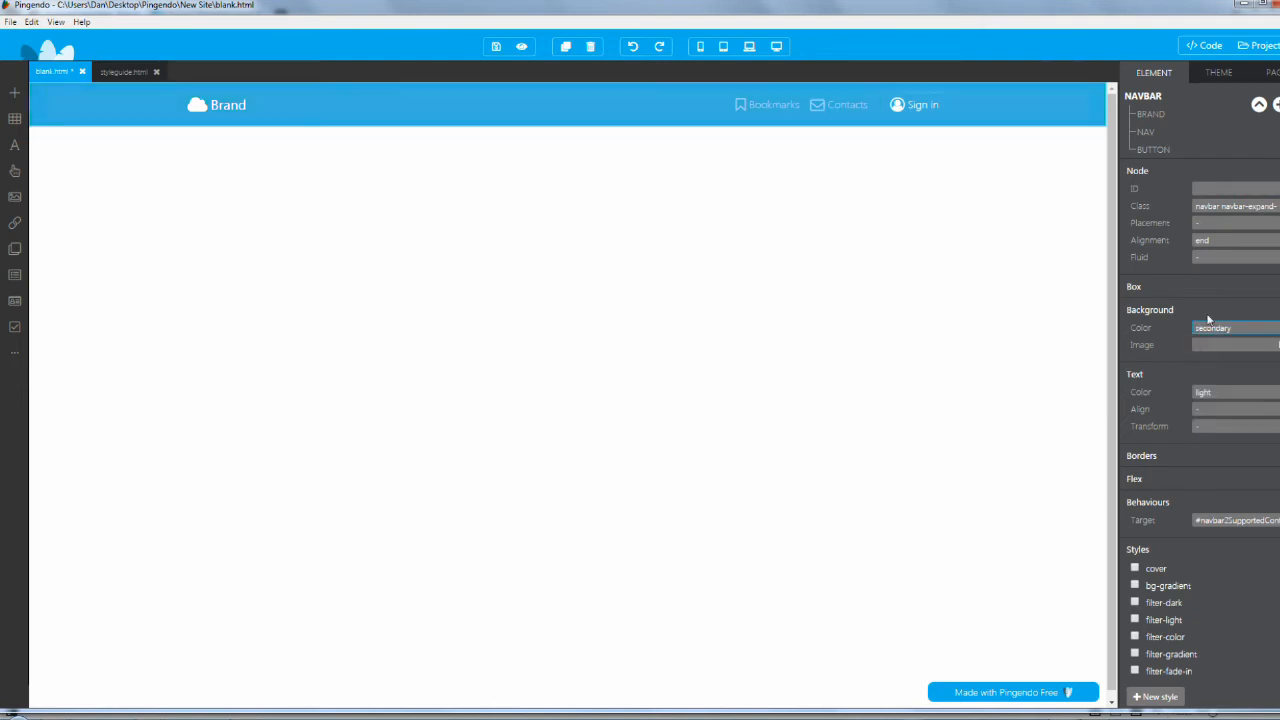
{"action": "left_click", "coordinate": [1214, 328]}
{"action": "left_click", "coordinate": [1214, 376]}
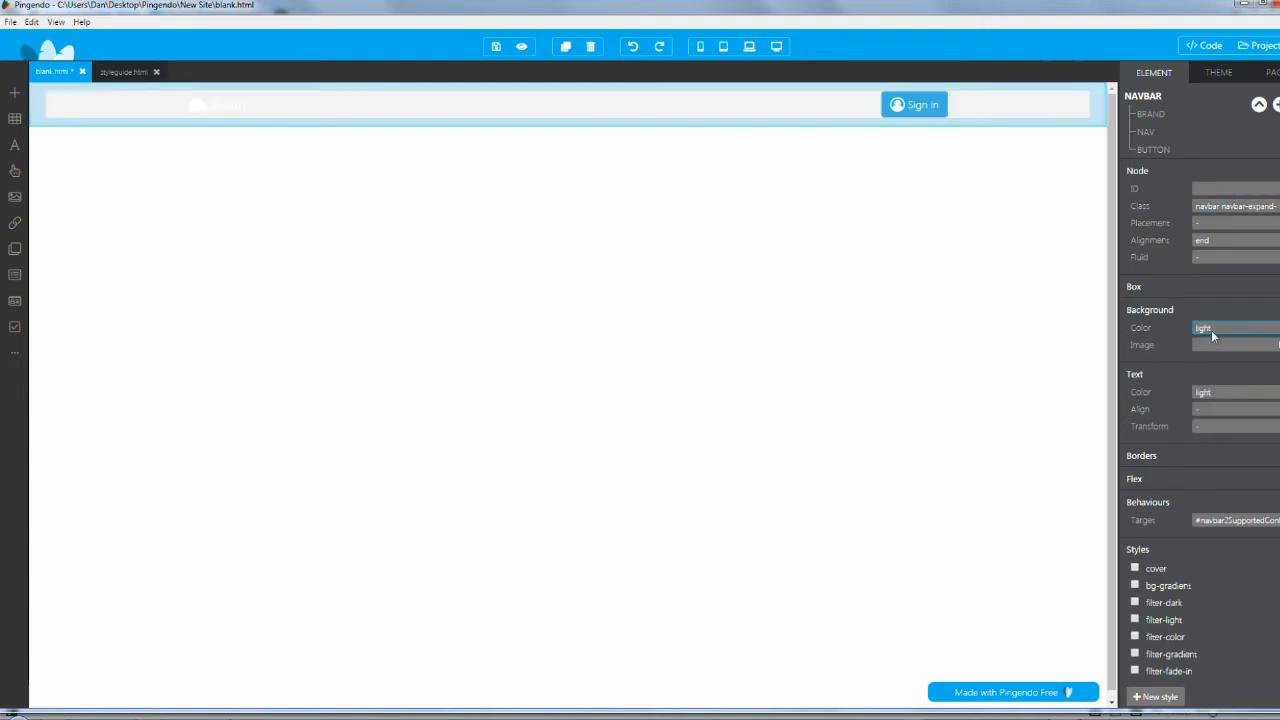
{"action": "left_click", "coordinate": [1211, 330]}
{"action": "left_click", "coordinate": [1214, 388]}
{"action": "left_click", "coordinate": [1215, 328]}
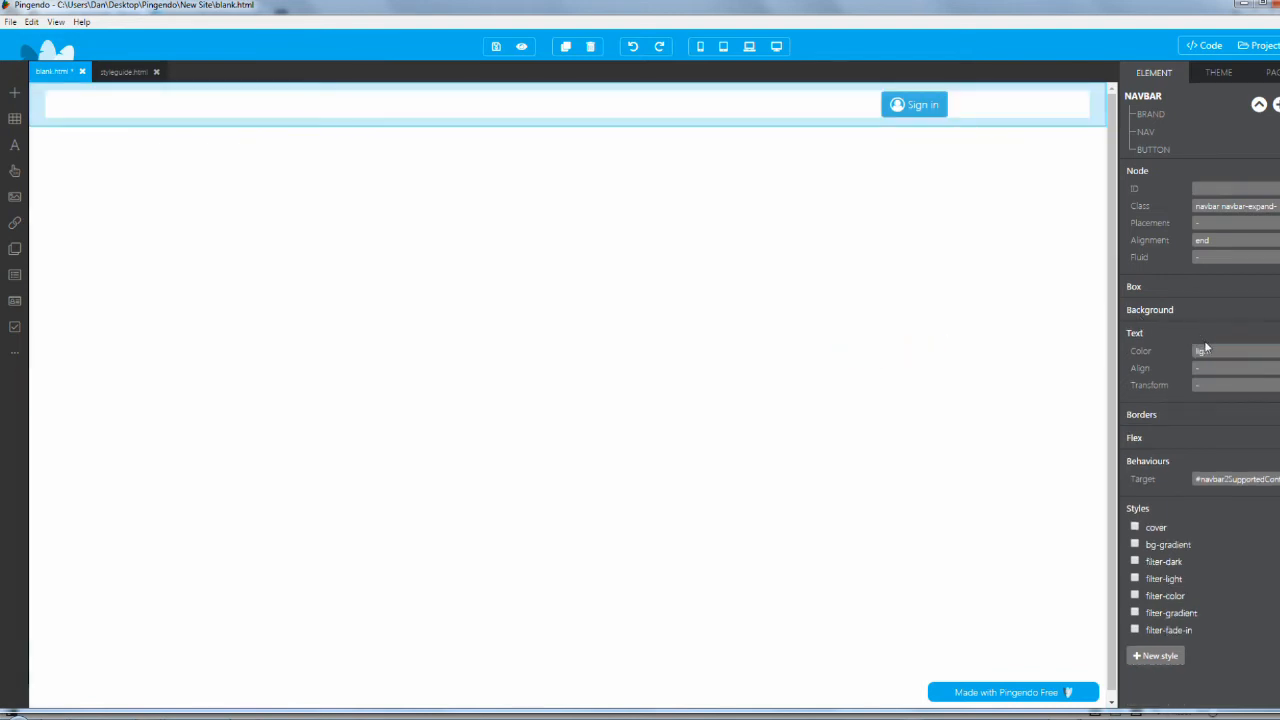
{"action": "left_click", "coordinate": [1207, 354]}
{"action": "left_click", "coordinate": [1206, 312]}
{"action": "left_click", "coordinate": [1211, 353]}
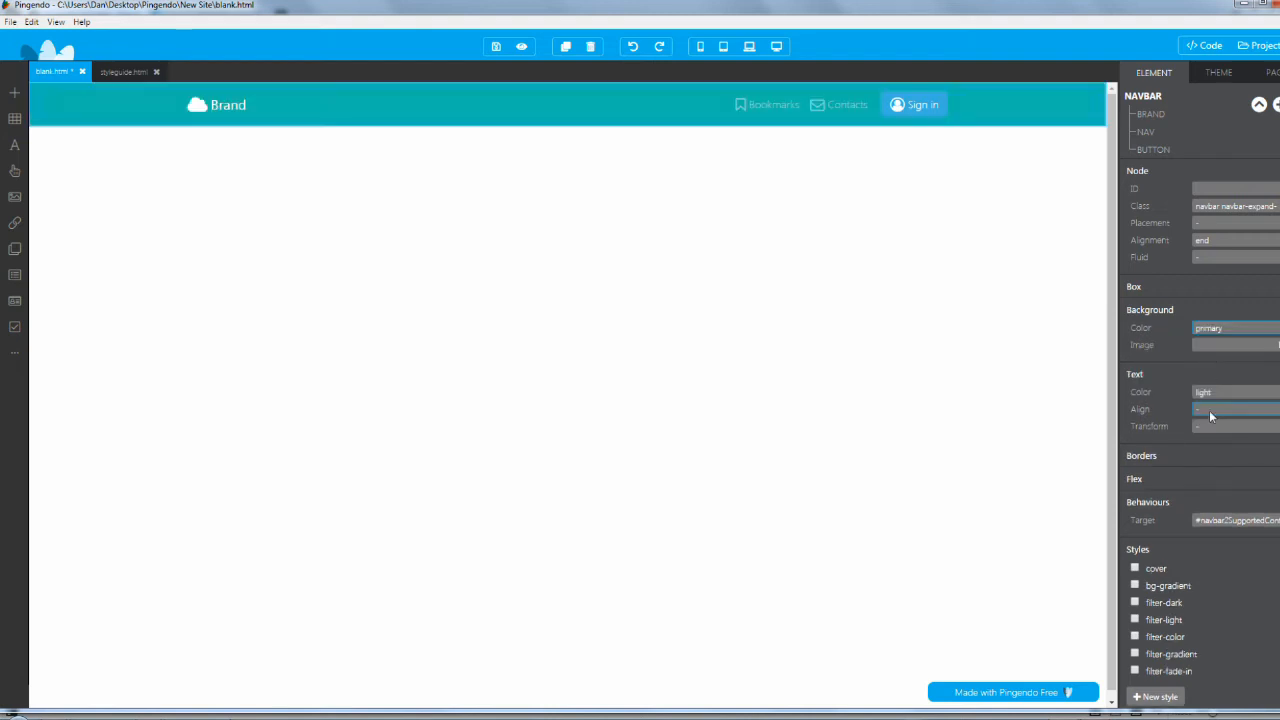
- Check the theme colour palette, return to Element properties and reopen the section block library
{"action": "left_click", "coordinate": [1212, 75]}
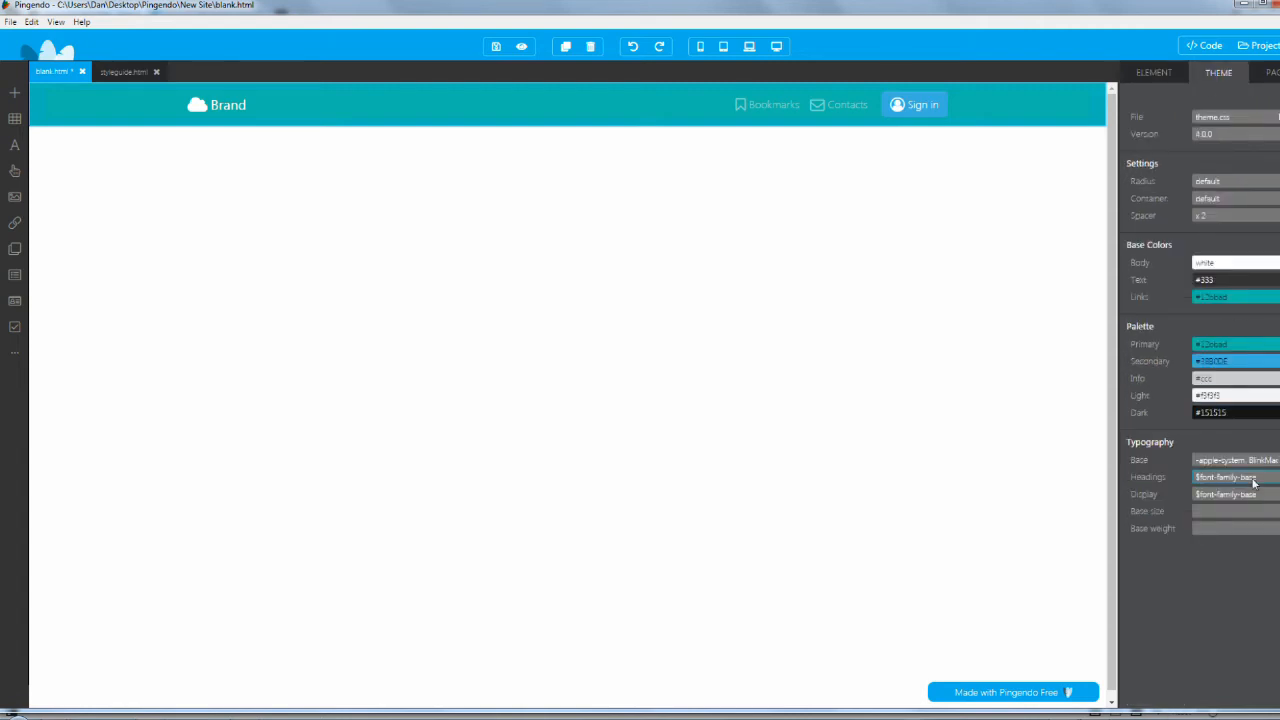
{"action": "left_click", "coordinate": [1154, 72]}
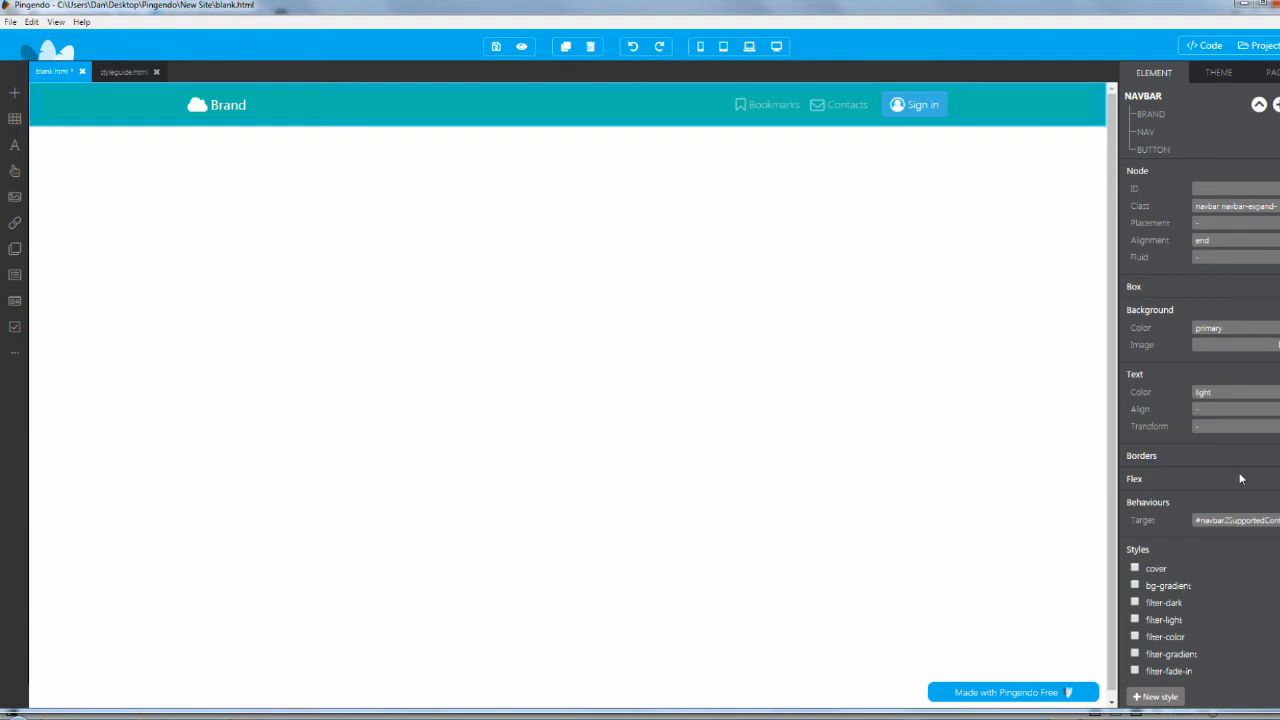
{"action": "scroll", "coordinate": [1239, 479], "scroll_direction": "down", "scroll_amount": 1}
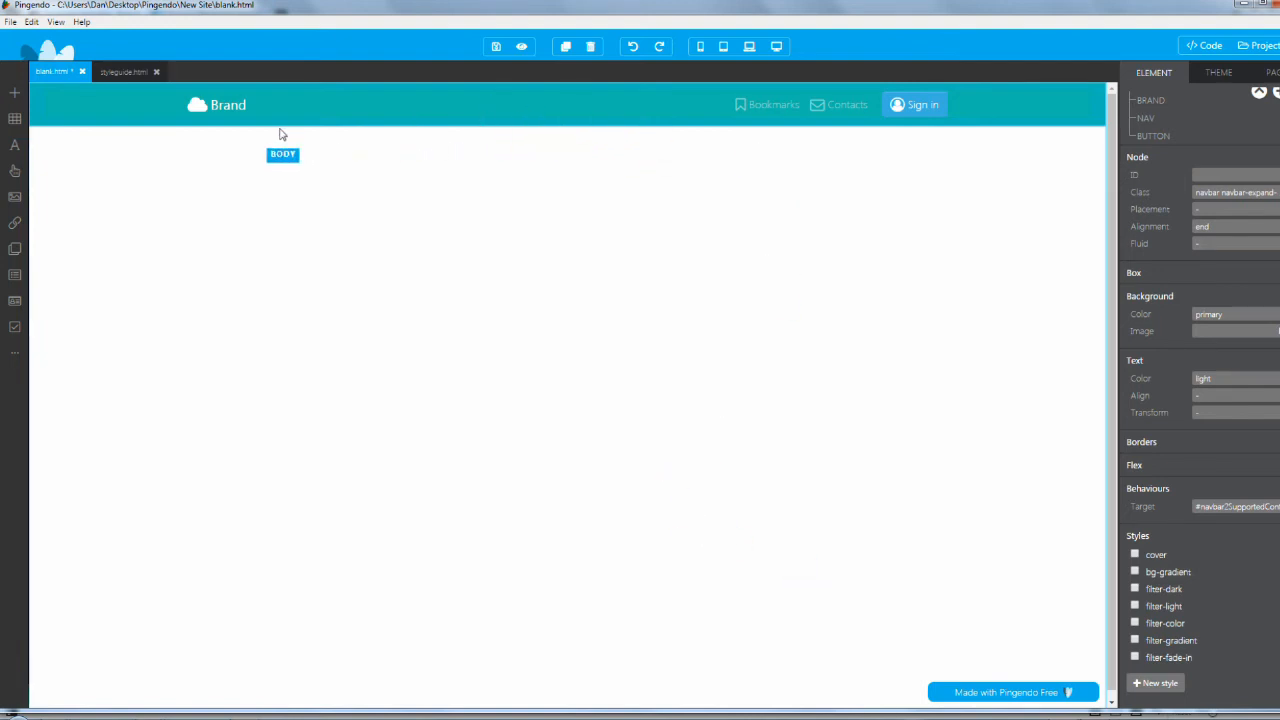
{"action": "left_click", "coordinate": [14, 92]}
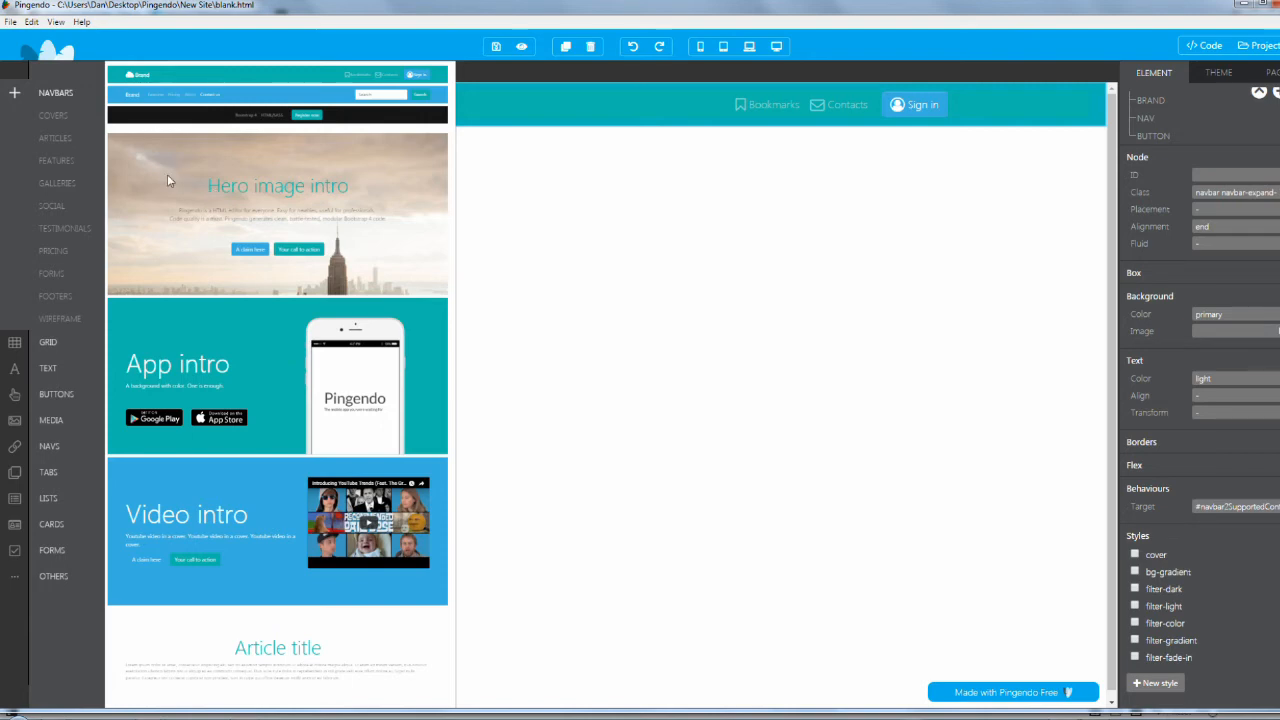
- Place the Hero image intro section below the teal navbar and select its paragraph
{"action": "left_click_drag", "start_coordinate": [167, 178], "coordinate": [540, 237]}
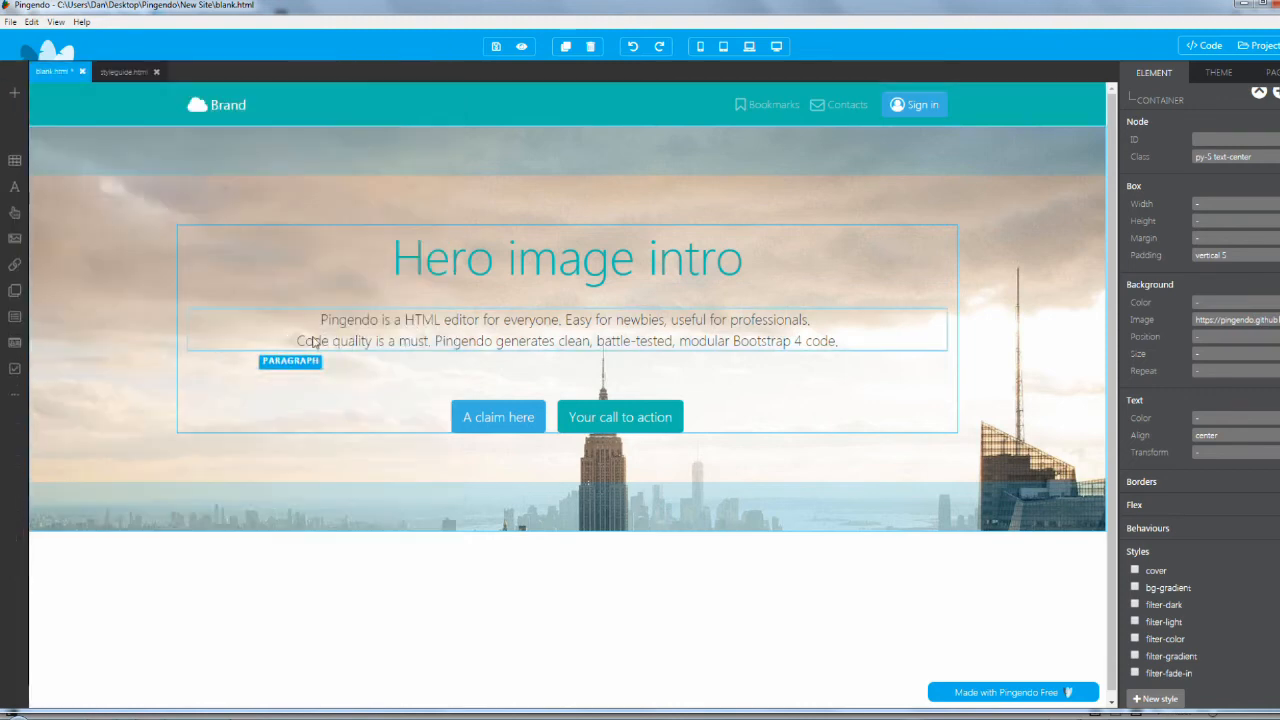
{"action": "left_click", "coordinate": [573, 308]}
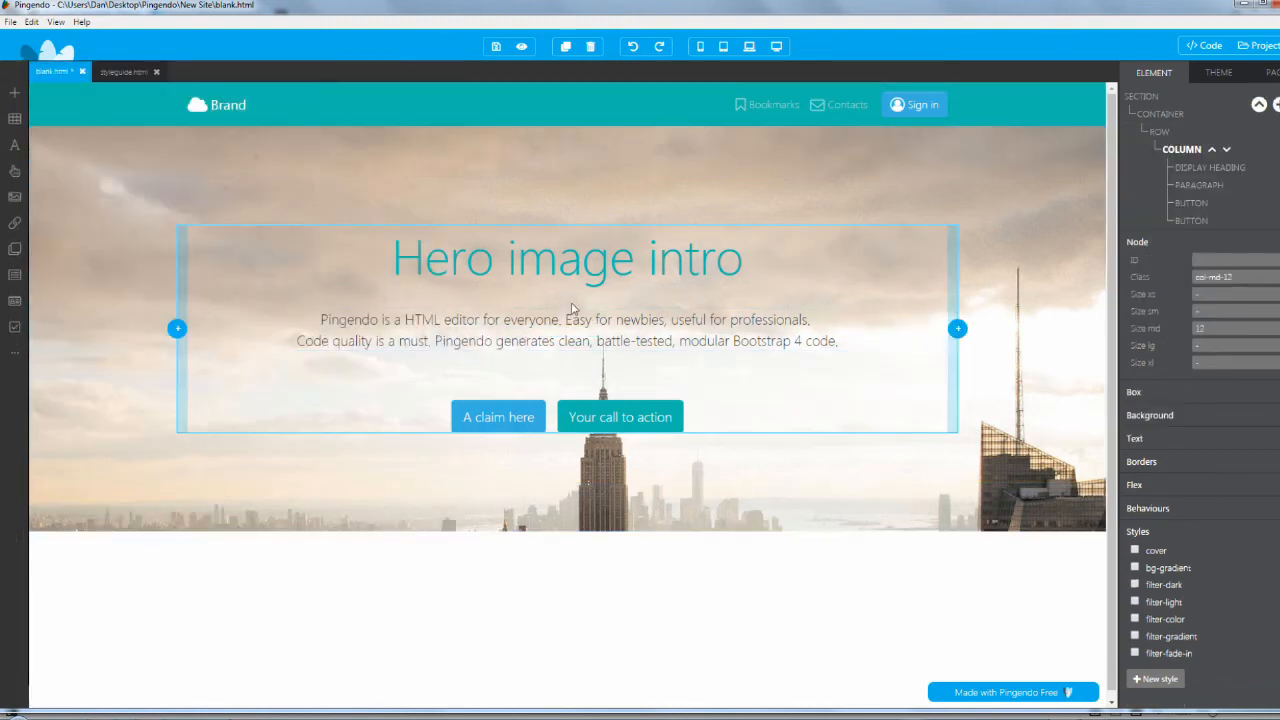
{"action": "left_click", "coordinate": [512, 338]}
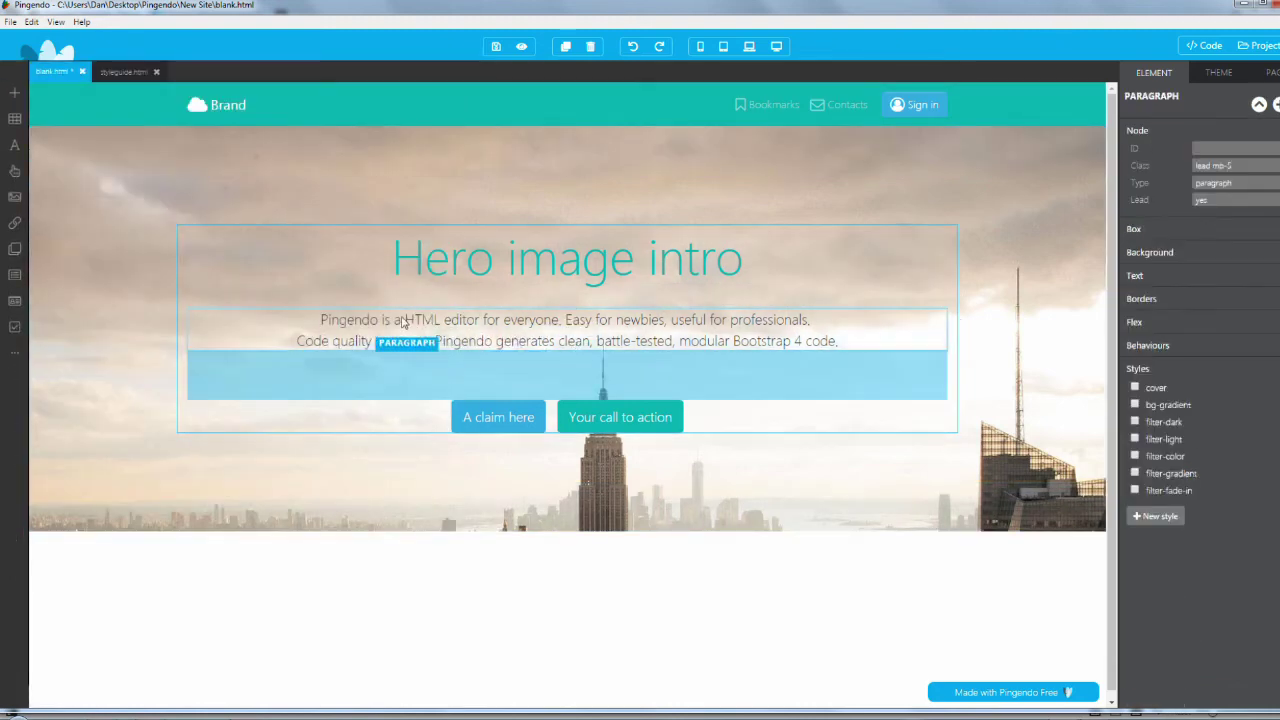
- Replace the word 'Pingendo' so the hero paragraph begins 'This is a test!'
{"action": "double_click", "coordinate": [341, 321]}
{"action": "left_click", "coordinate": [329, 321]}
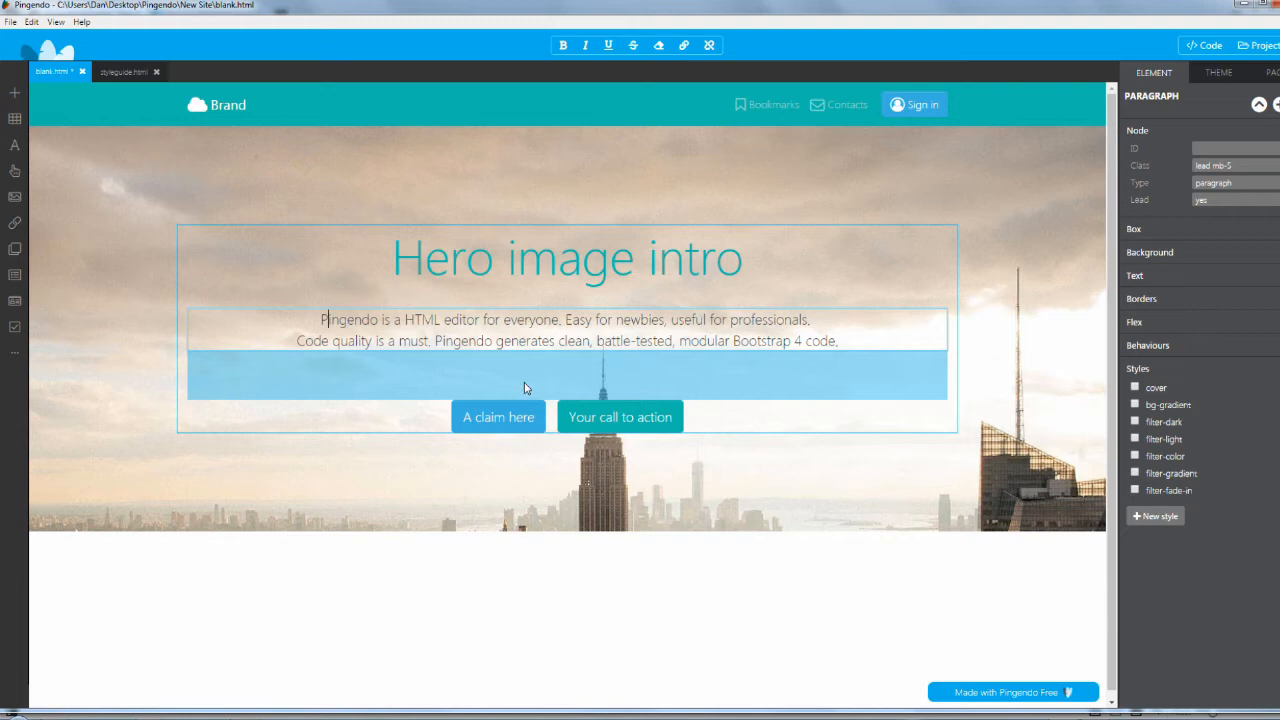
{"action": "key", "text": "Delete"}
{"action": "key", "text": "Delete"}
{"action": "key", "text": "Delete"}
{"action": "key", "text": "Delete"}
{"action": "key", "text": "Delete"}
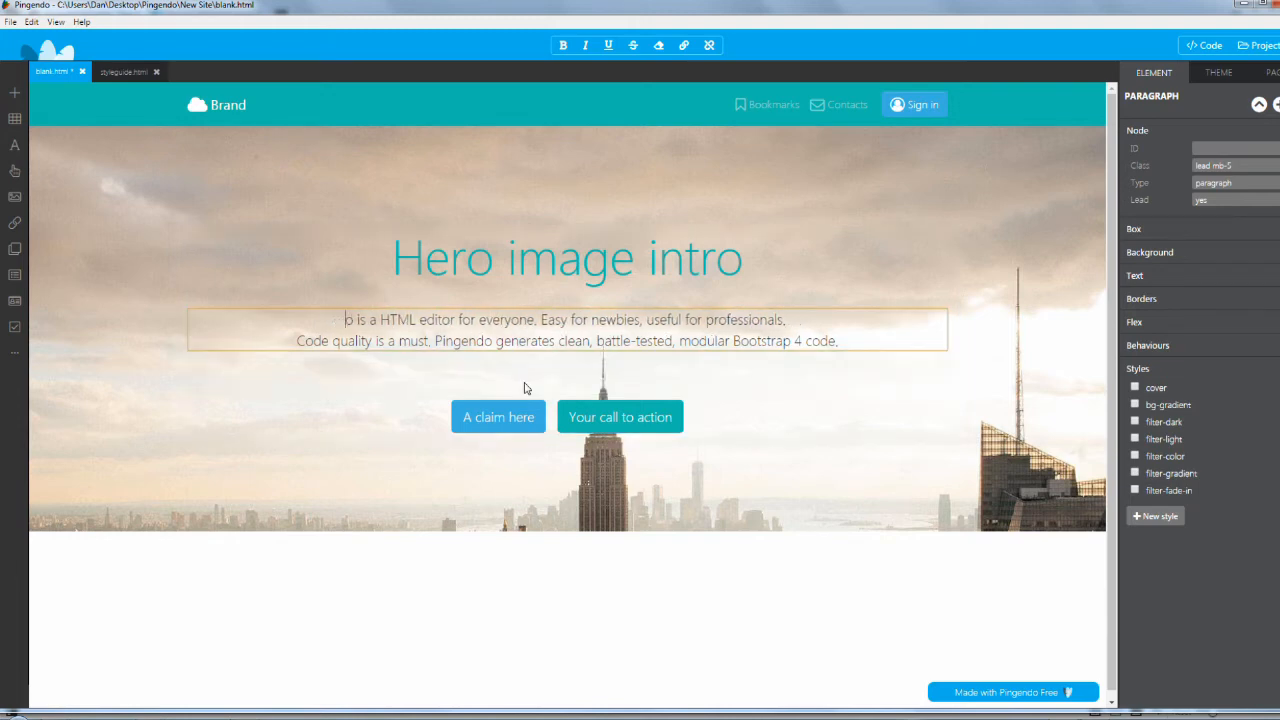
{"action": "key", "text": "Delete"}
{"action": "key", "text": "Delete"}
{"action": "key", "text": "Delete"}
{"action": "key", "text": "Delete"}
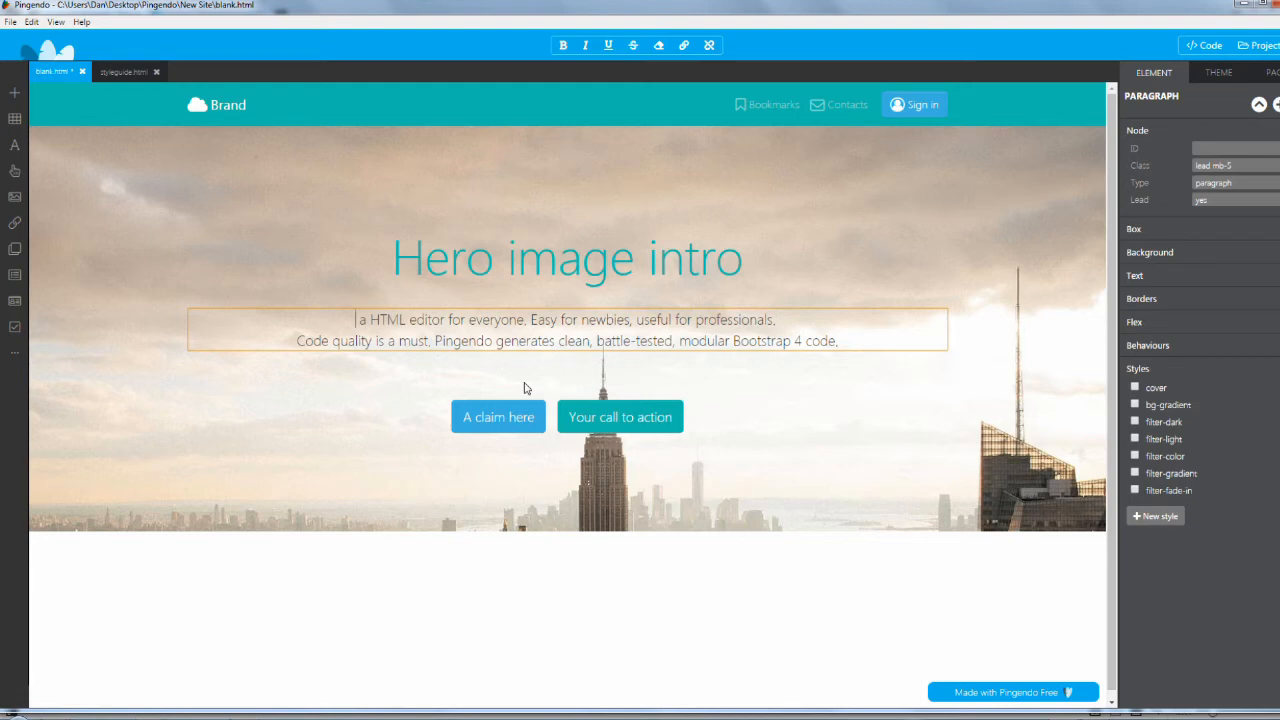
{"action": "type", "text": "This is a"}
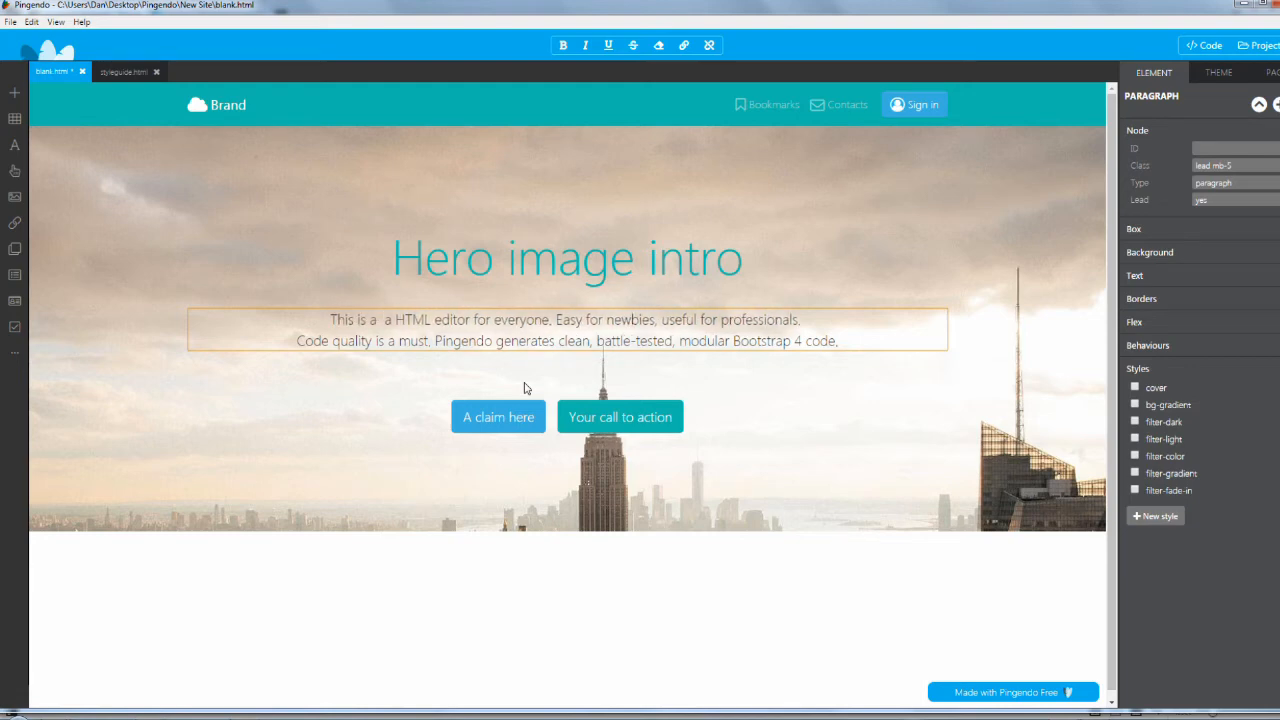
{"action": "type", "text": "tesy"}
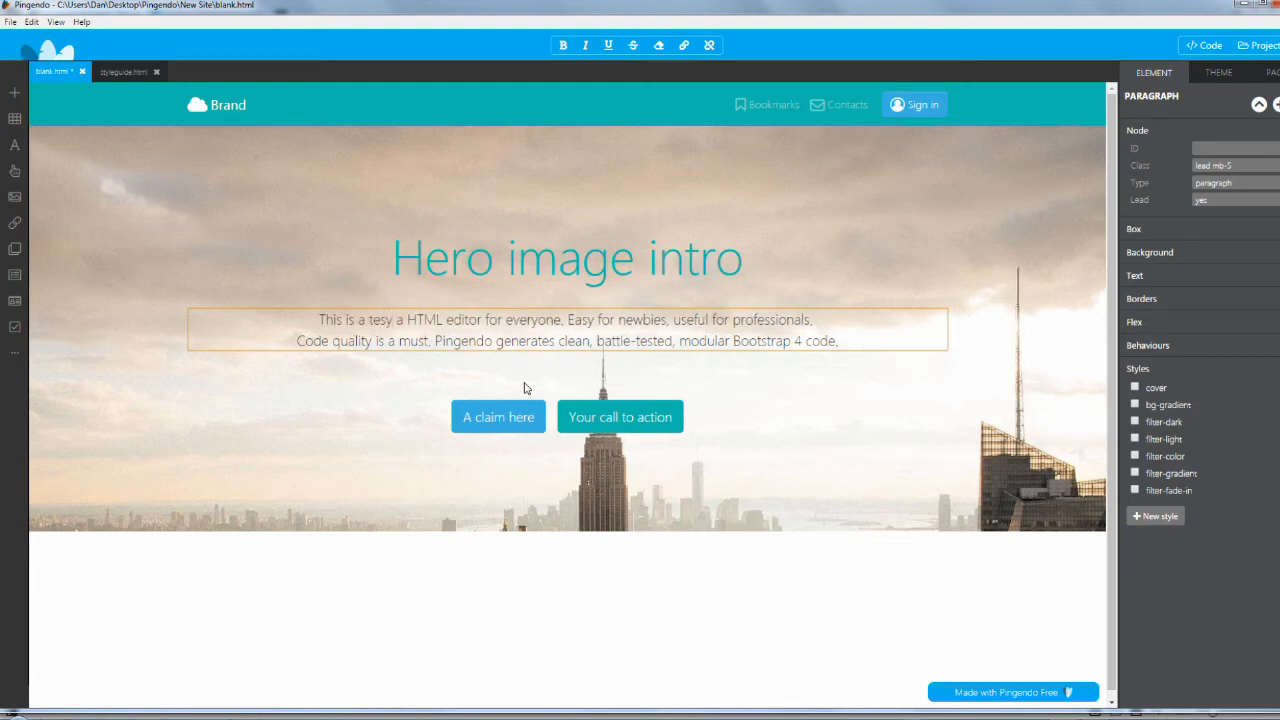
{"action": "key", "text": "BackSpace"}
{"action": "type", "text": "t!"}
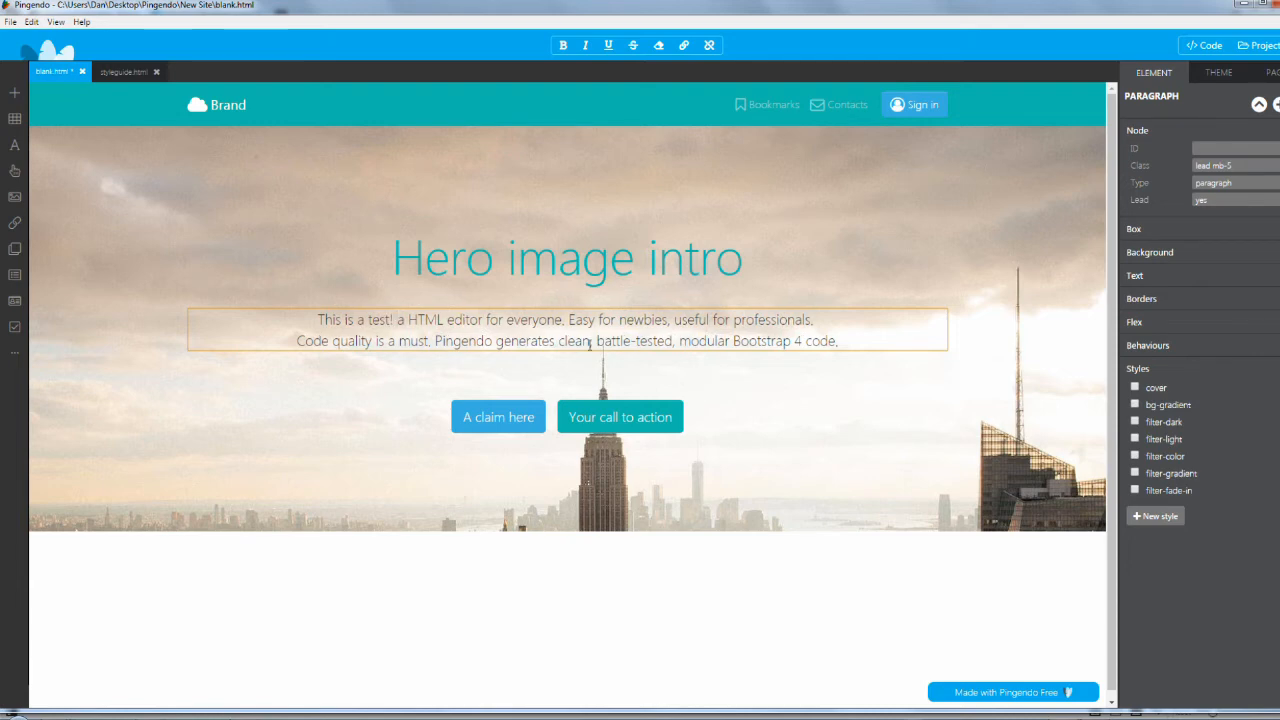
{"action": "left_click", "coordinate": [432, 380]}
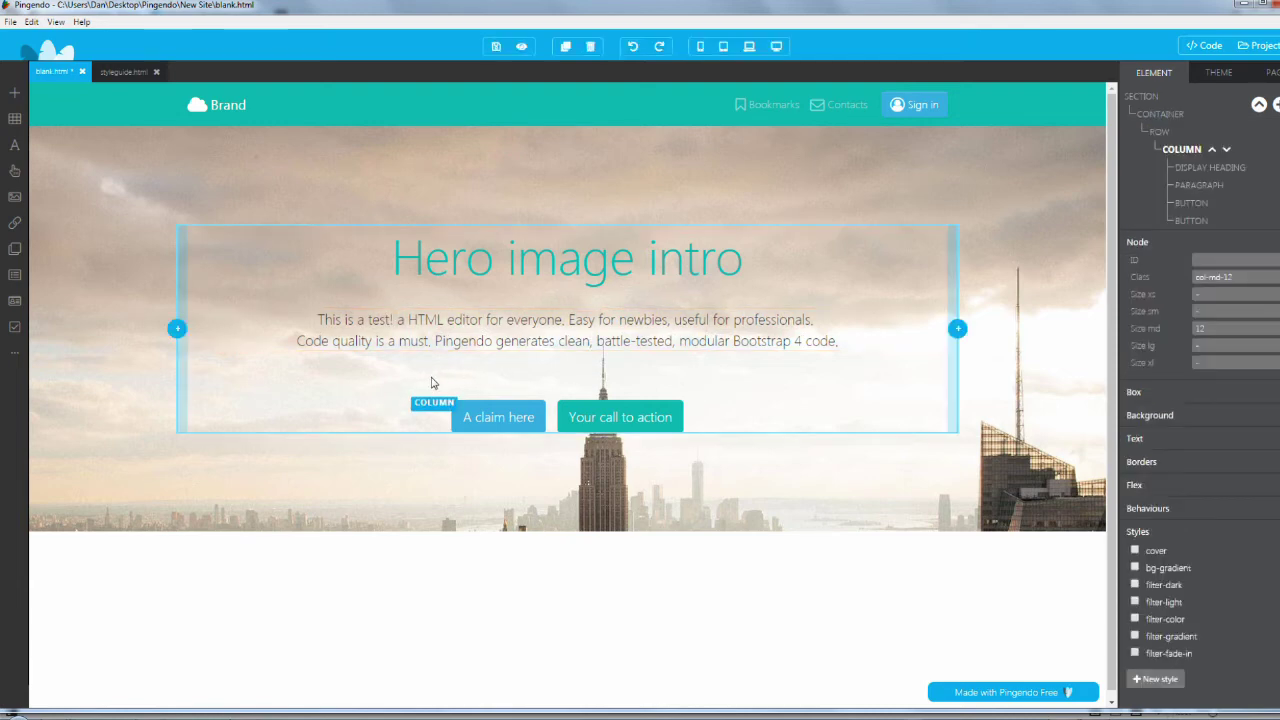
- Delete the 'A claim here' button and toggle the hero heading left-aligned, then centred again
{"action": "left_click", "coordinate": [520, 417]}
{"action": "key", "text": "Delete"}
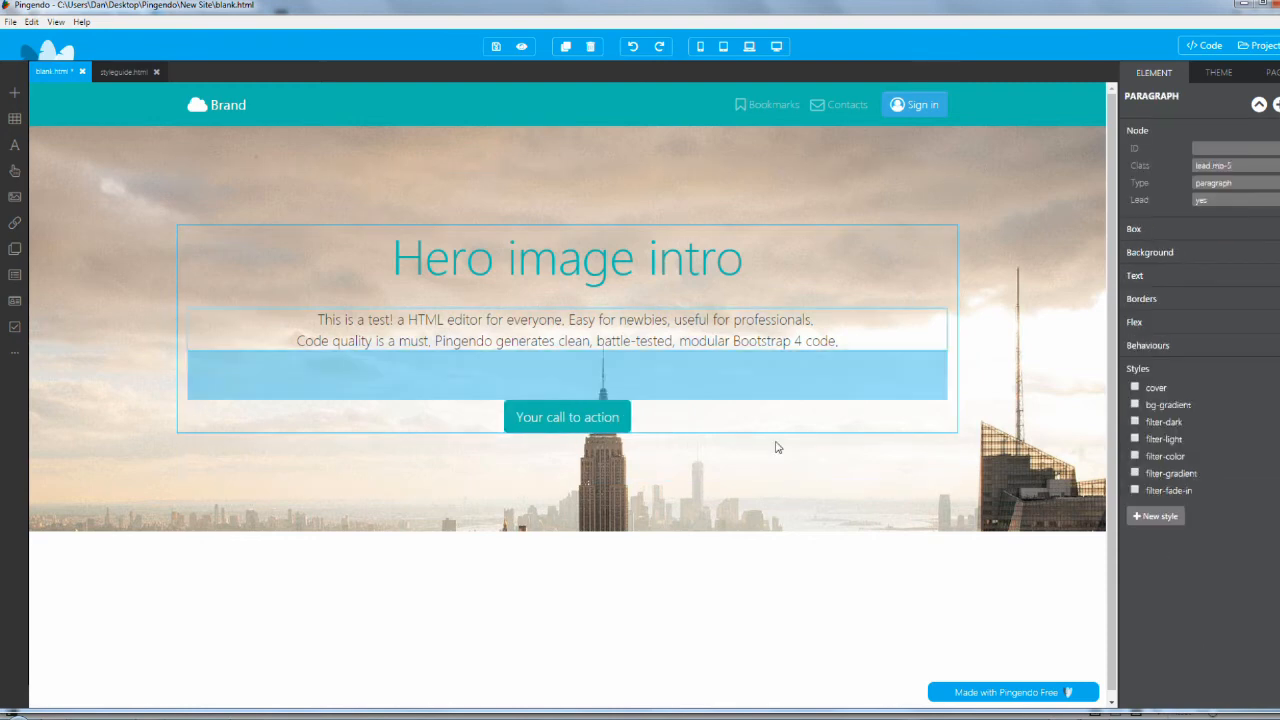
{"action": "left_click", "coordinate": [562, 276]}
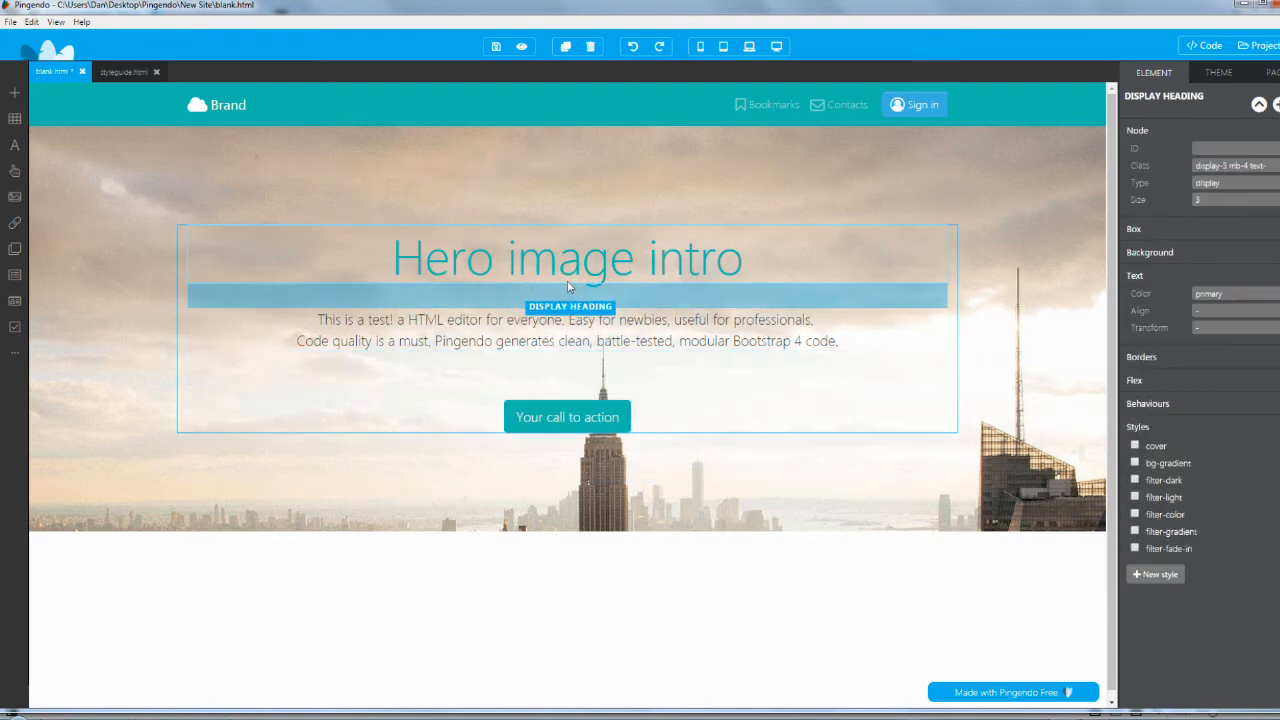
{"action": "left_click", "coordinate": [1226, 309]}
{"action": "left_click", "coordinate": [1222, 335]}
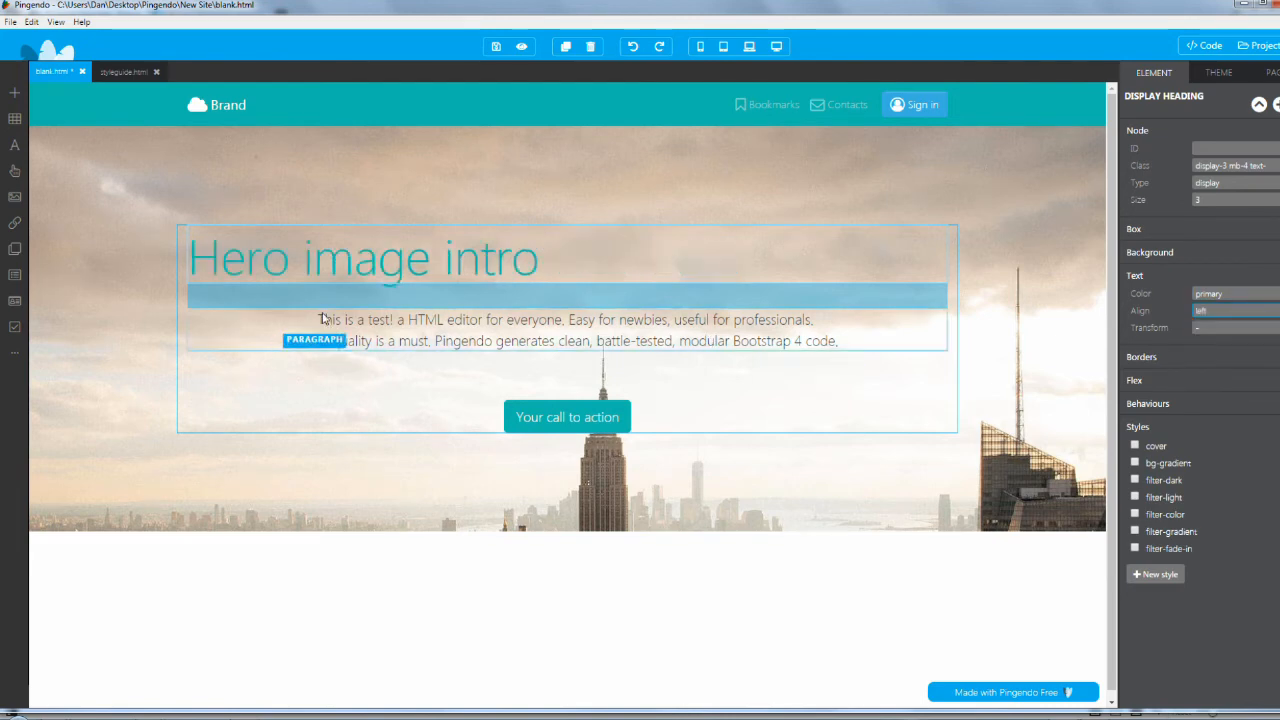
{"action": "left_click", "coordinate": [1230, 315]}
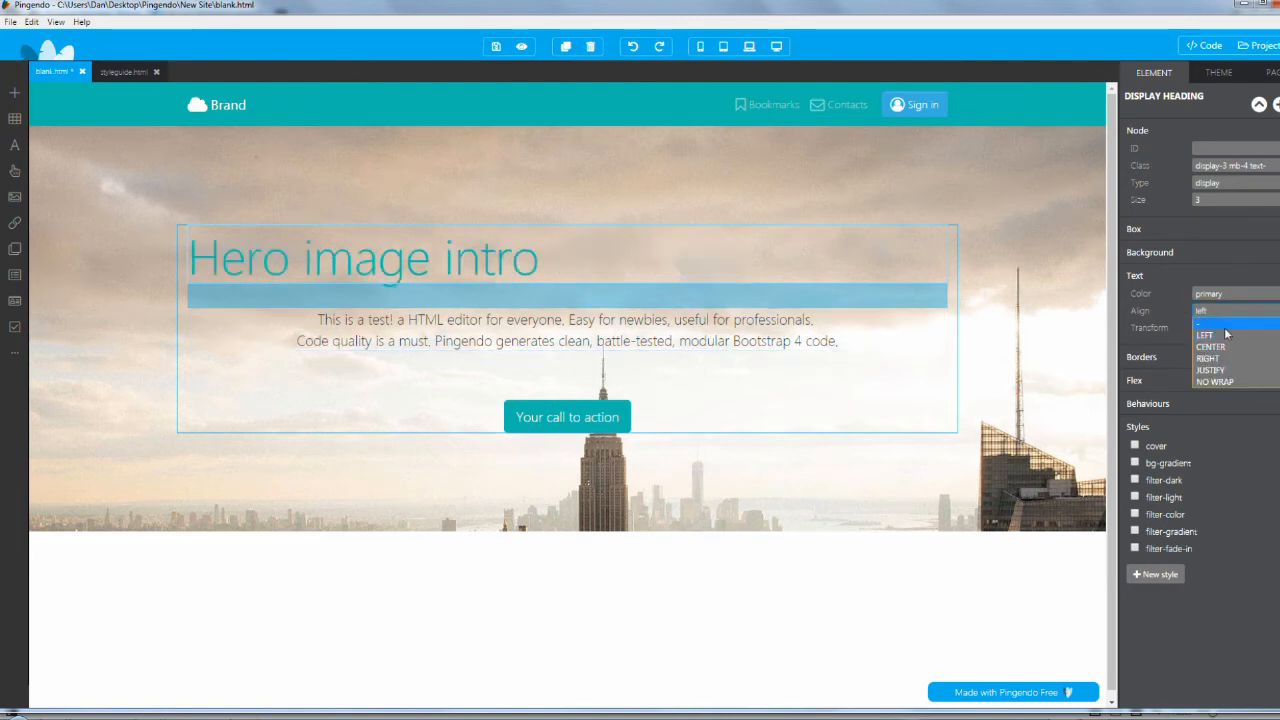
{"action": "left_click", "coordinate": [1212, 347]}
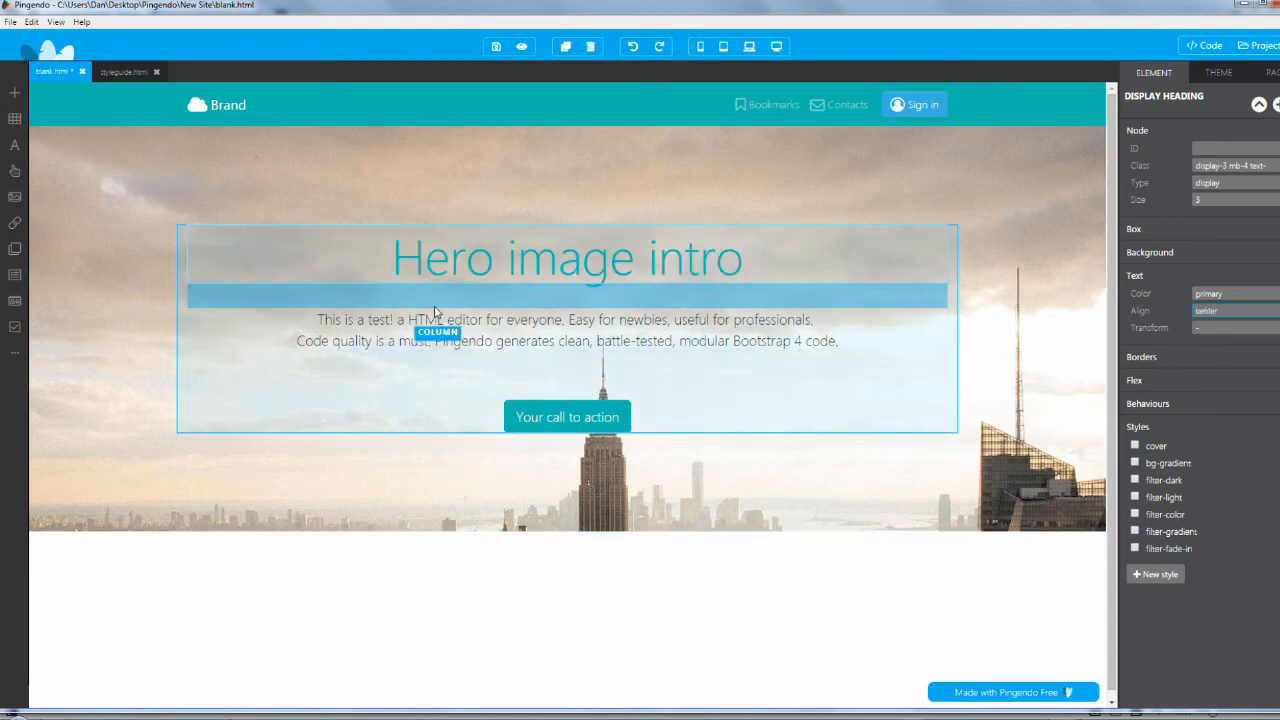
- Select the whole hero section and bring up the section block library
{"action": "left_click", "coordinate": [492, 519]}
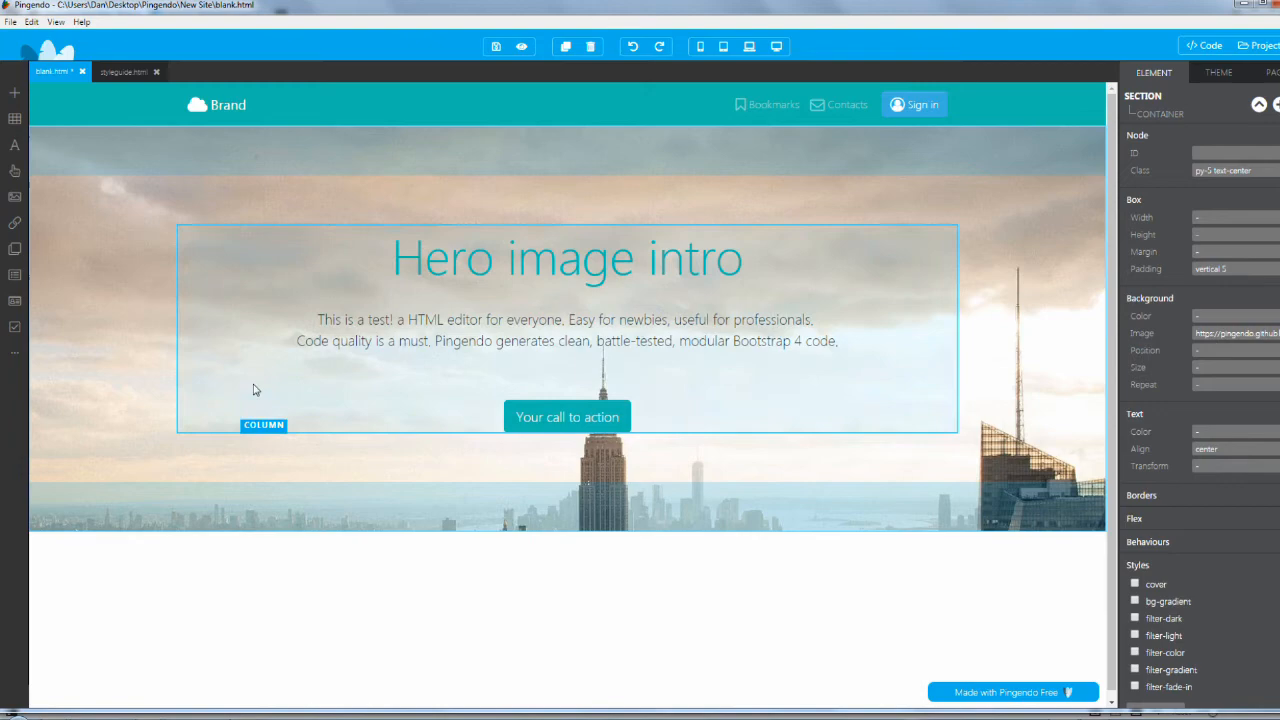
{"action": "left_click", "coordinate": [16, 93]}
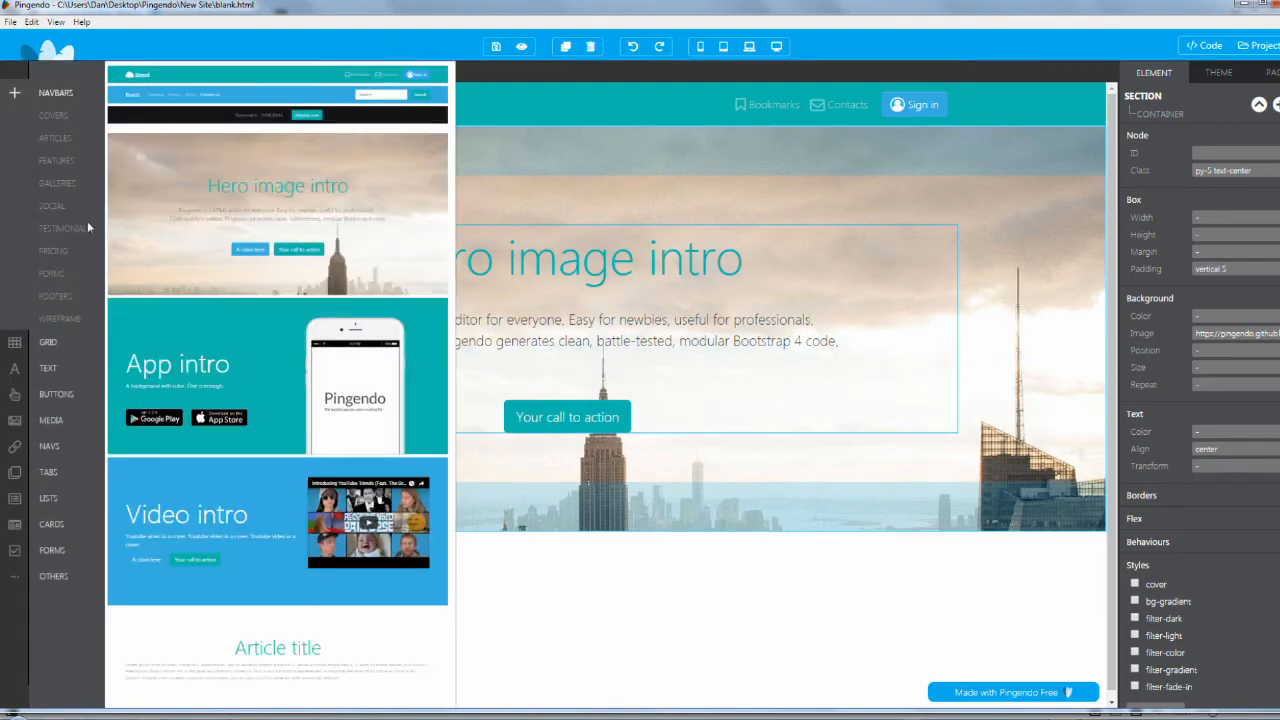
- Show the gallery blocks: Best pictures, image grid and carousel galleries
{"action": "left_click", "coordinate": [57, 183]}
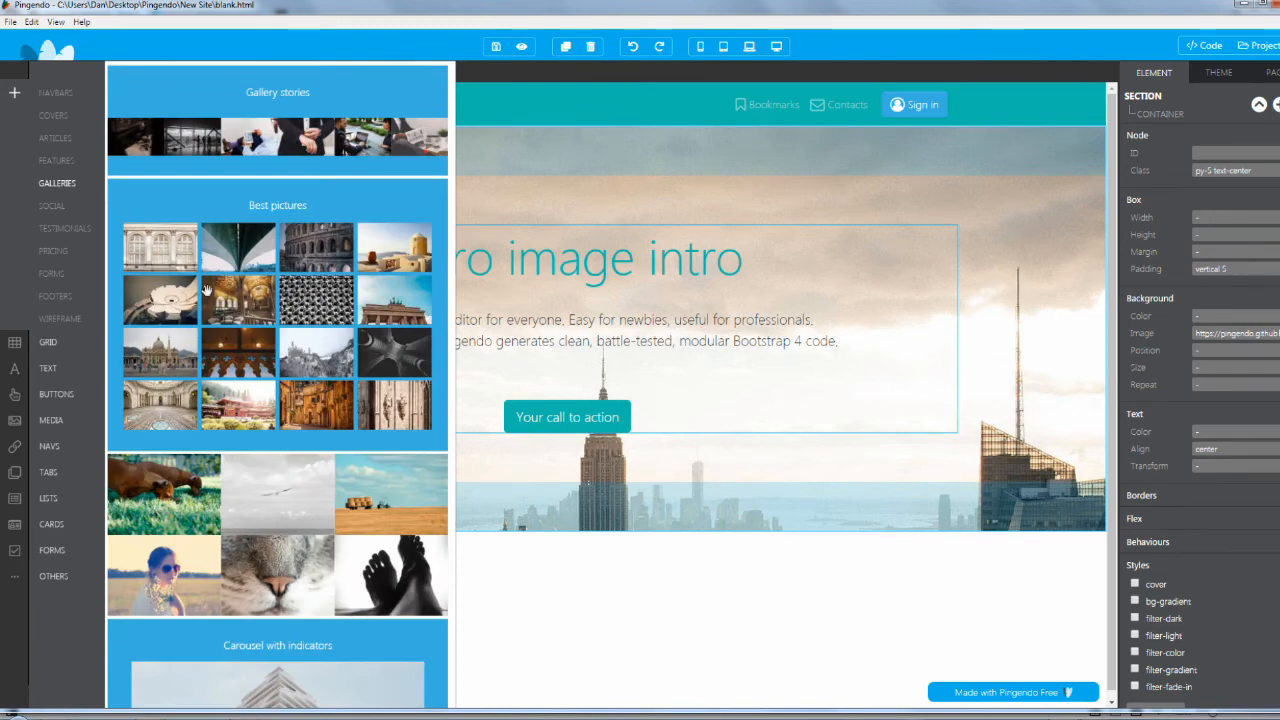
{"action": "scroll", "coordinate": [280, 400], "scroll_direction": "up", "scroll_amount": 1}
{"action": "scroll", "coordinate": [281, 376], "scroll_direction": "up", "scroll_amount": 2}
{"action": "scroll", "coordinate": [281, 376], "scroll_direction": "up", "scroll_amount": 2}
{"action": "scroll", "coordinate": [291, 380], "scroll_direction": "up", "scroll_amount": 2}
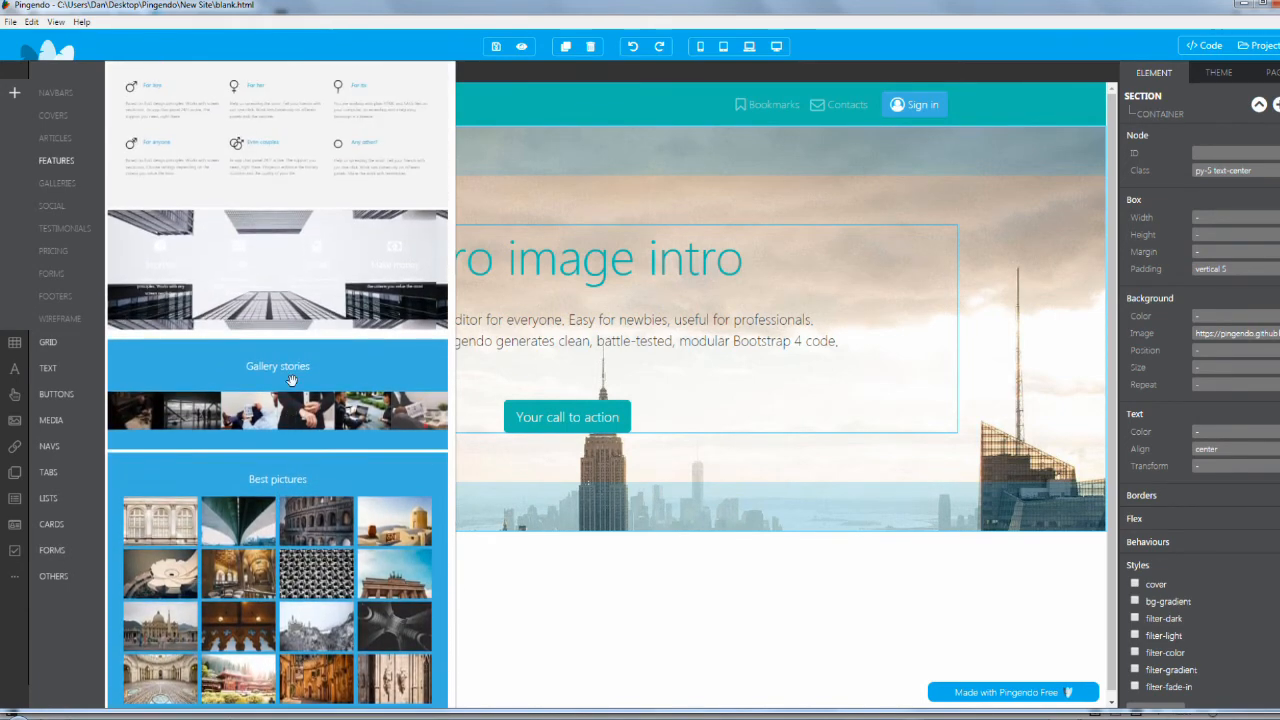
{"action": "scroll", "coordinate": [291, 380], "scroll_direction": "up", "scroll_amount": 2}
{"action": "scroll", "coordinate": [294, 380], "scroll_direction": "down", "scroll_amount": 2}
{"action": "scroll", "coordinate": [294, 380], "scroll_direction": "down", "scroll_amount": 4}
{"action": "scroll", "coordinate": [296, 385], "scroll_direction": "down", "scroll_amount": 2}
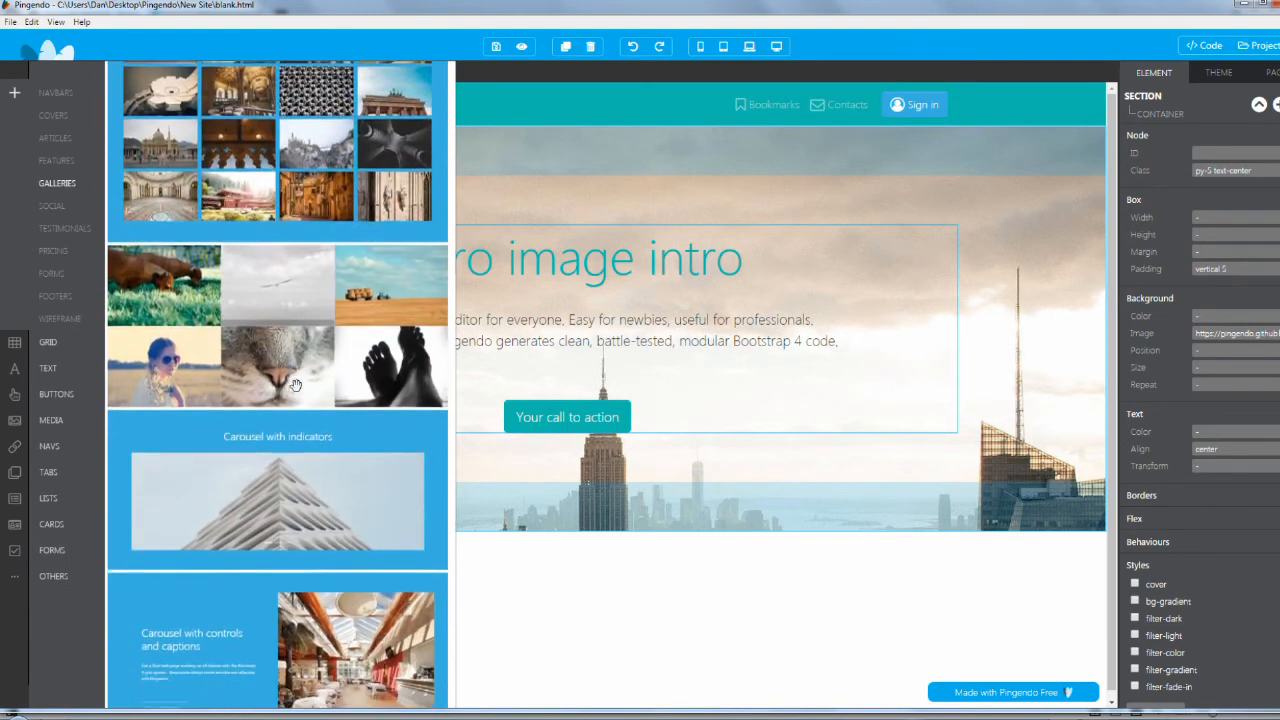
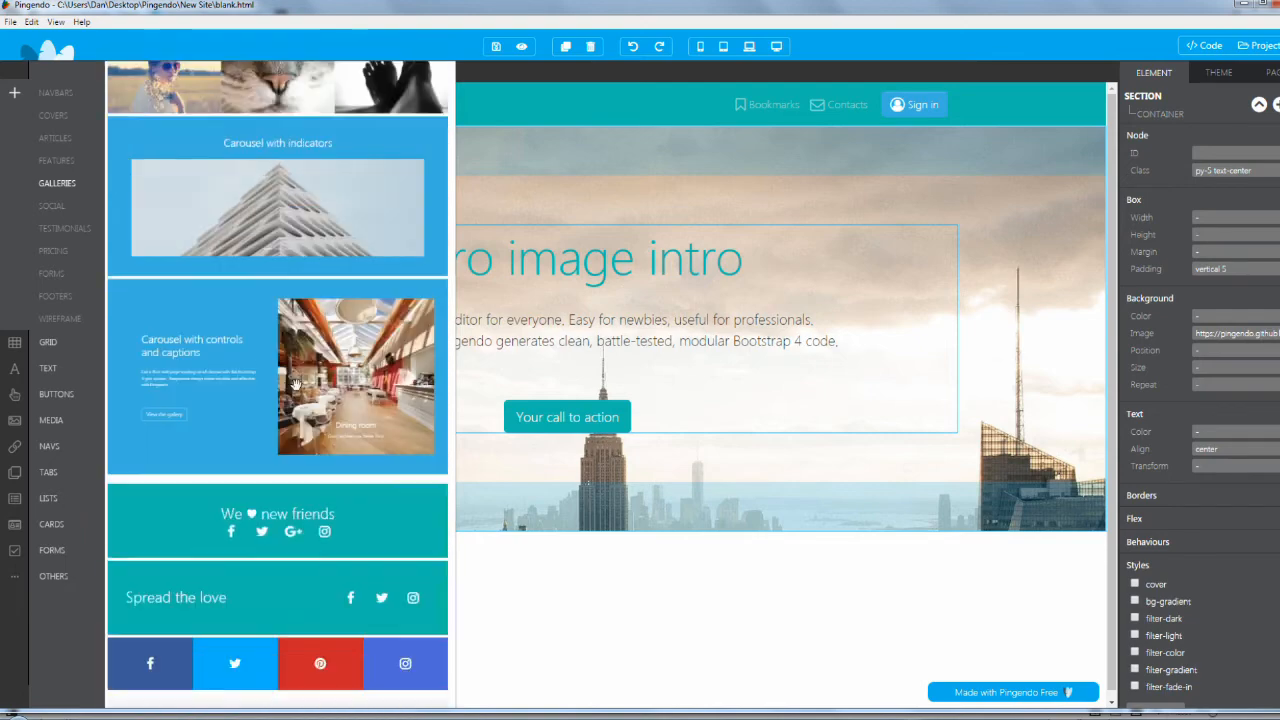
{"action": "scroll", "coordinate": [296, 383], "scroll_direction": "up", "scroll_amount": 3}
{"action": "scroll", "coordinate": [296, 385], "scroll_direction": "up", "scroll_amount": 1}
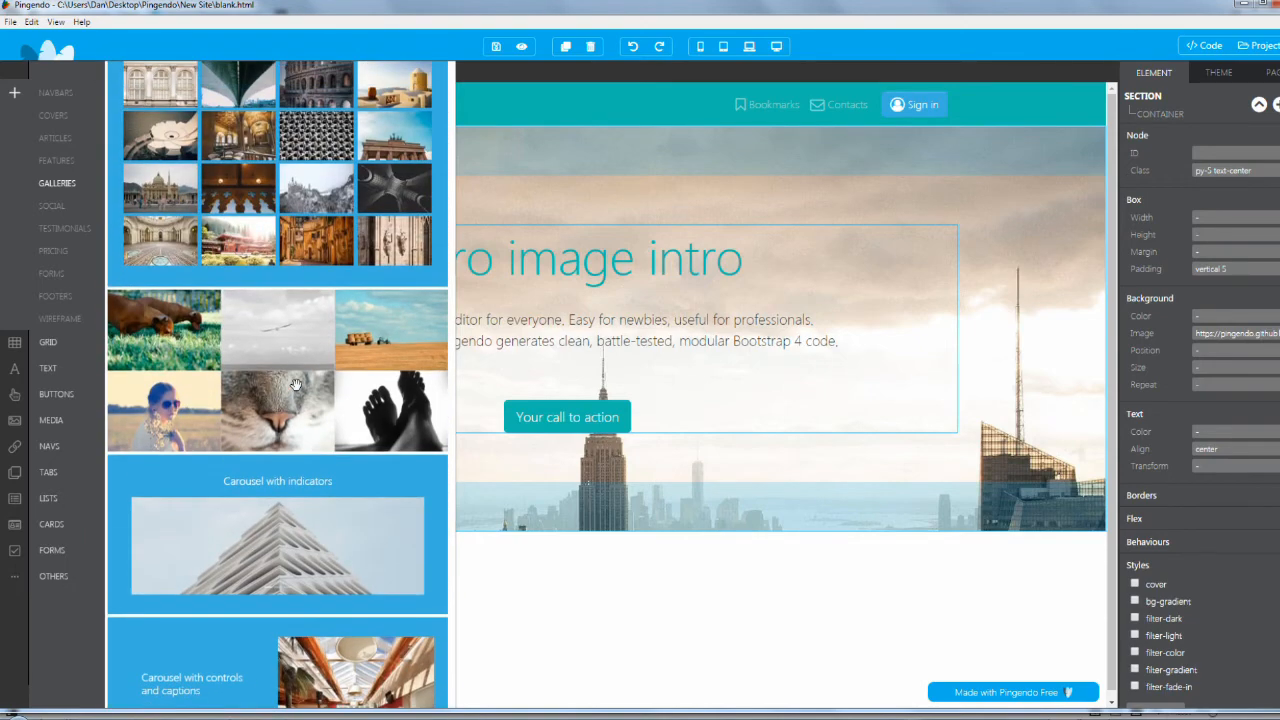
{"action": "scroll", "coordinate": [296, 384], "scroll_direction": "up", "scroll_amount": 2}
{"action": "scroll", "coordinate": [296, 384], "scroll_direction": "up", "scroll_amount": 1}
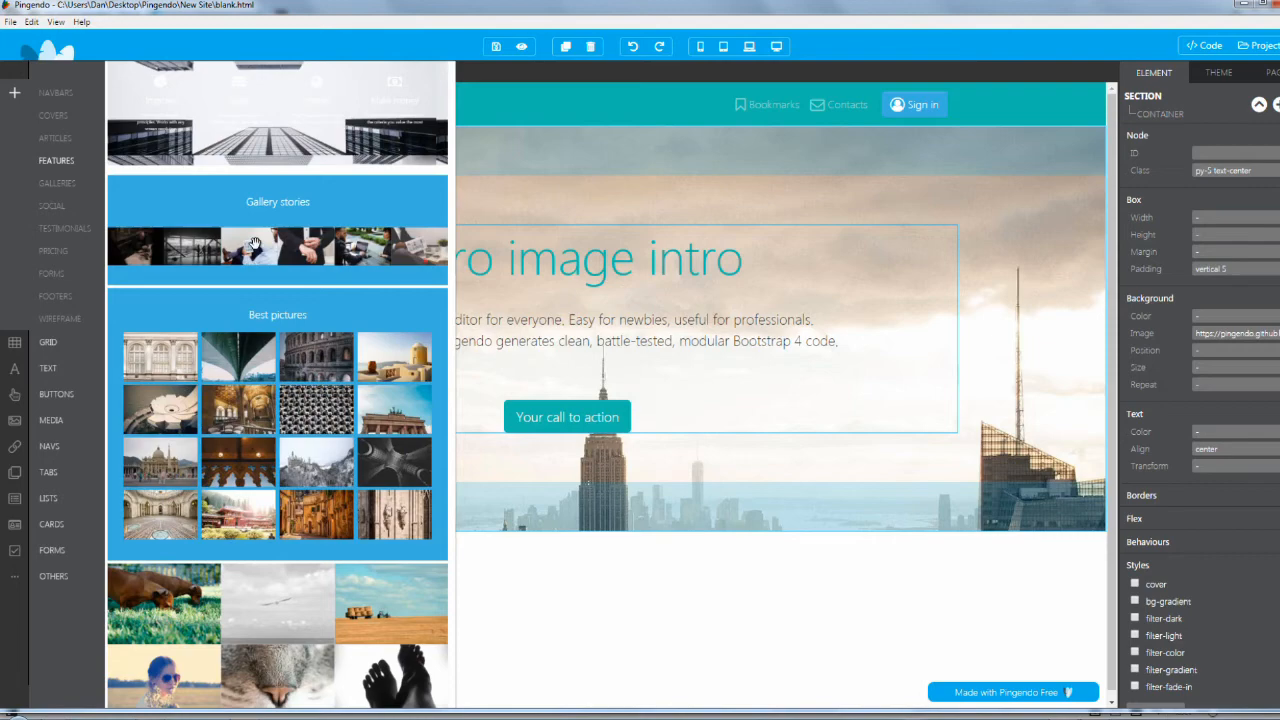
- Drop the Gallery stories block below the hero, browse the other block groups, then hide the panel
{"action": "left_click_drag", "start_coordinate": [255, 244], "coordinate": [572, 562]}
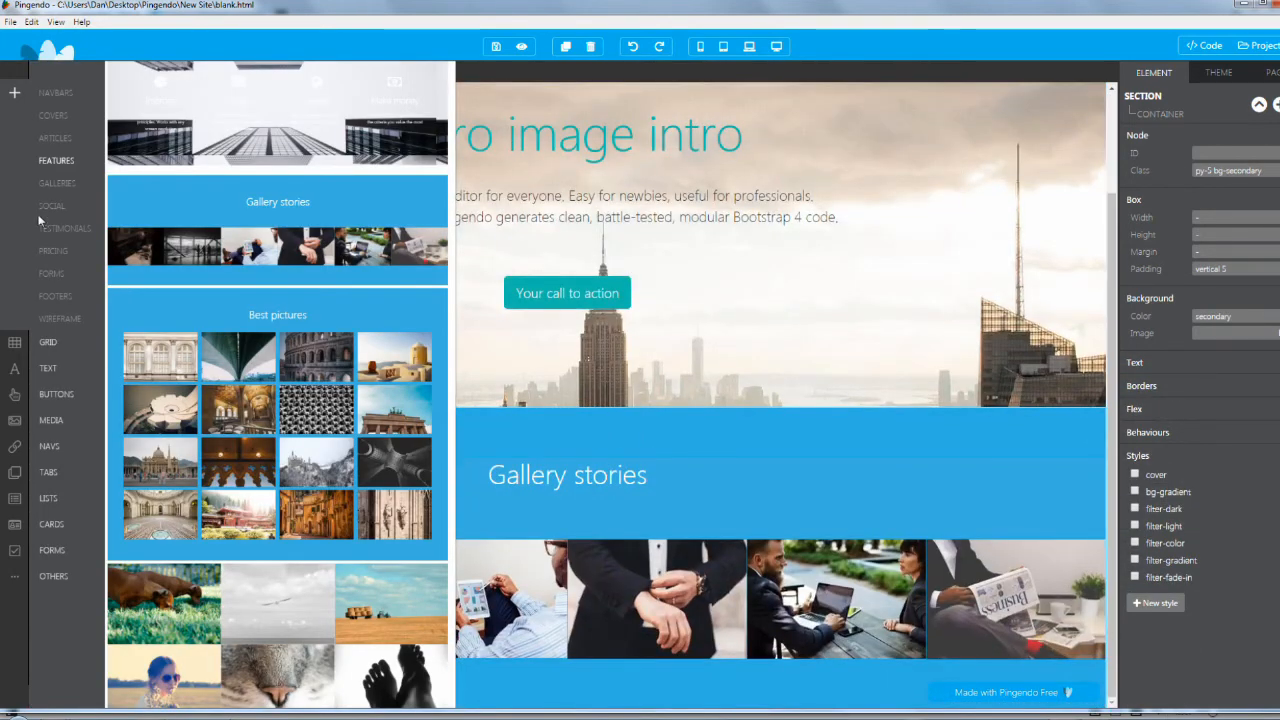
{"action": "left_click", "coordinate": [60, 228]}
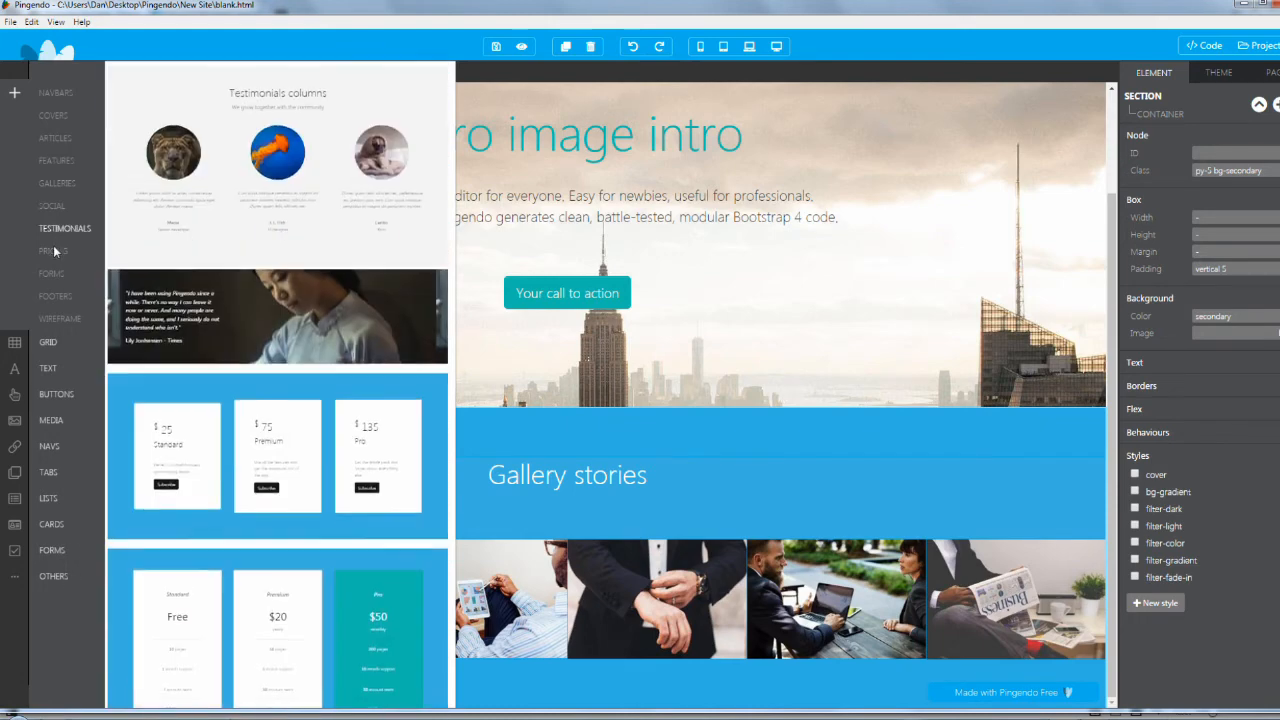
{"action": "left_click", "coordinate": [50, 370]}
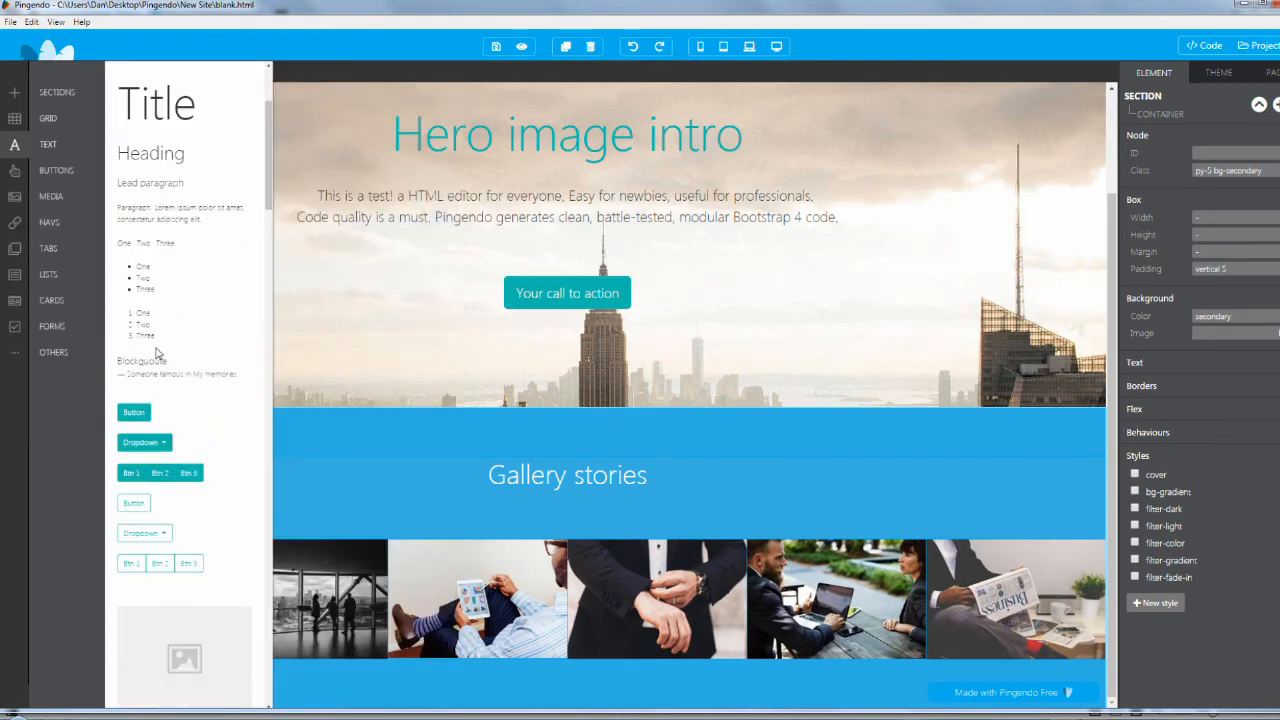
{"action": "scroll", "coordinate": [155, 353], "scroll_direction": "down", "scroll_amount": 3}
{"action": "scroll", "coordinate": [160, 358], "scroll_direction": "down", "scroll_amount": 1}
{"action": "scroll", "coordinate": [166, 364], "scroll_direction": "down", "scroll_amount": 1}
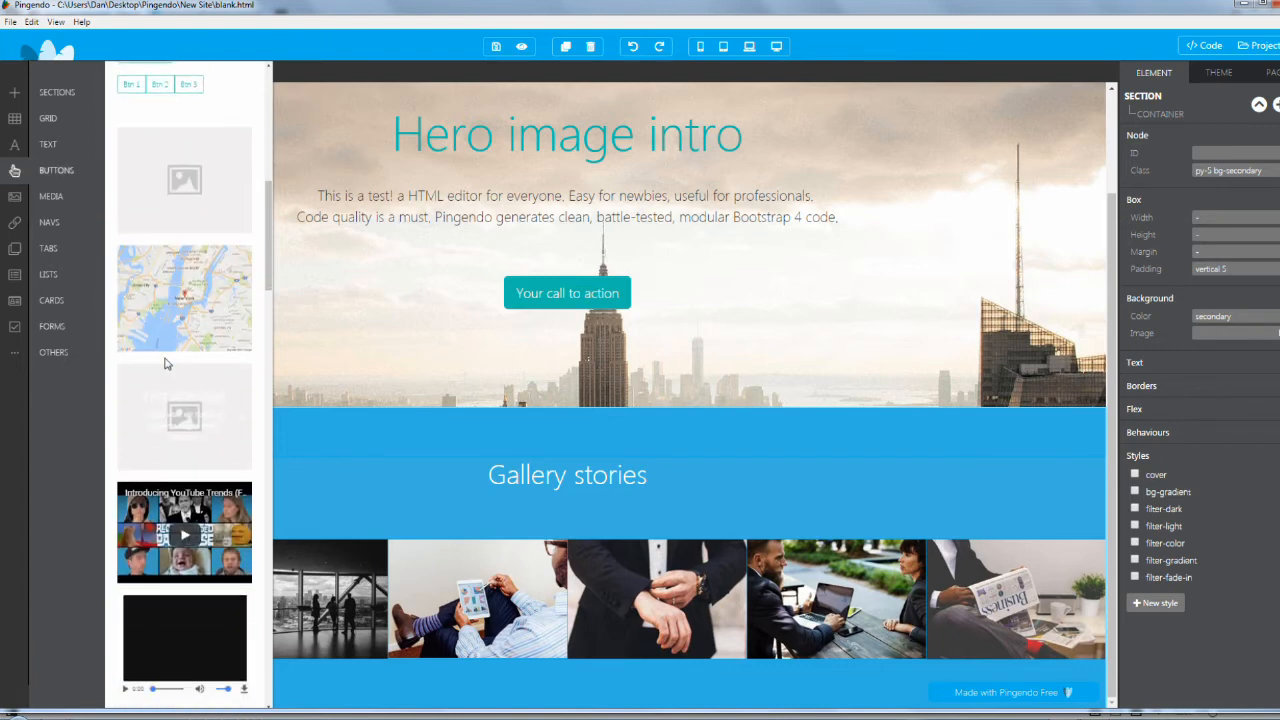
{"action": "scroll", "coordinate": [166, 364], "scroll_direction": "down", "scroll_amount": 2}
{"action": "scroll", "coordinate": [163, 358], "scroll_direction": "down", "scroll_amount": 2}
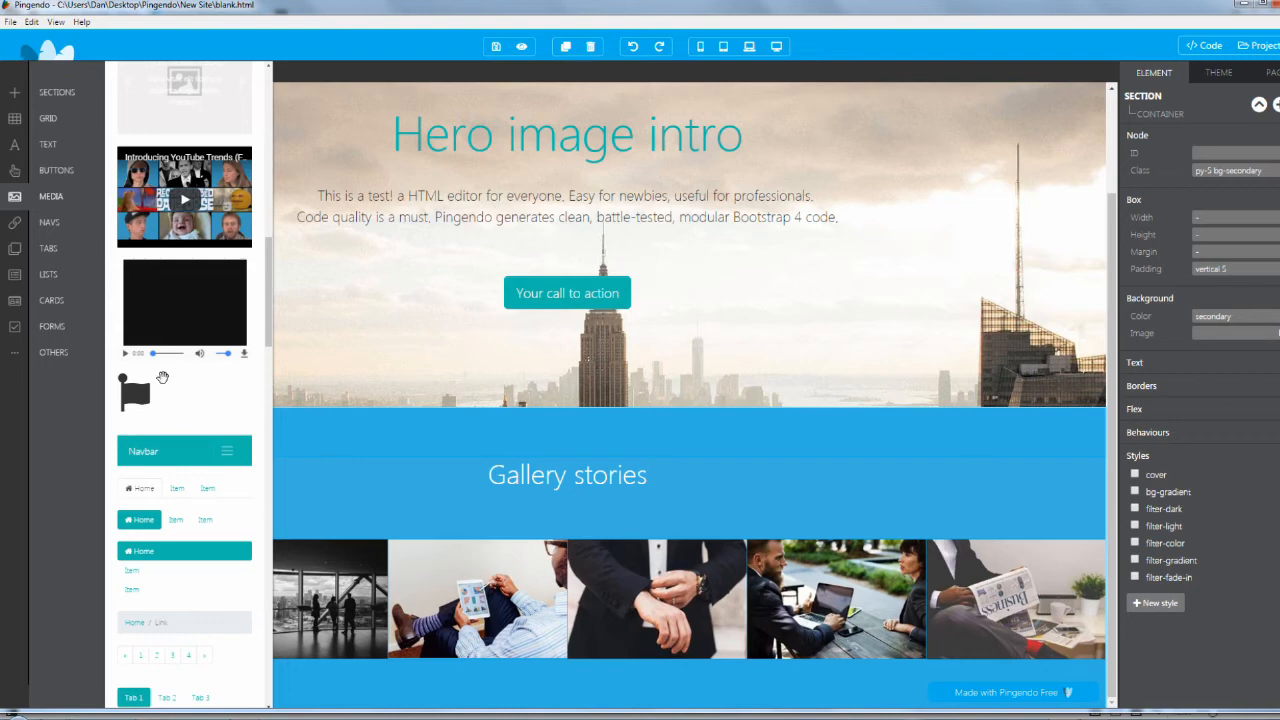
{"action": "scroll", "coordinate": [180, 386], "scroll_direction": "down", "scroll_amount": 2}
{"action": "scroll", "coordinate": [180, 386], "scroll_direction": "down", "scroll_amount": 3}
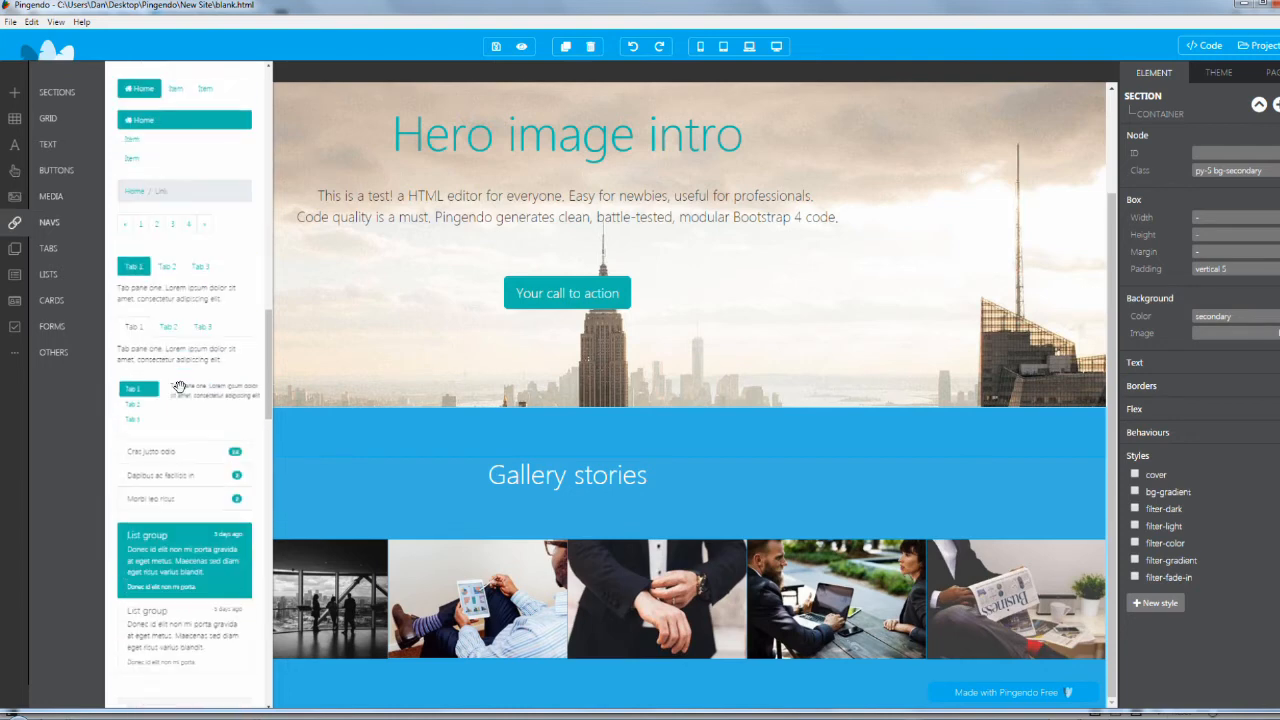
{"action": "left_click", "coordinate": [51, 302]}
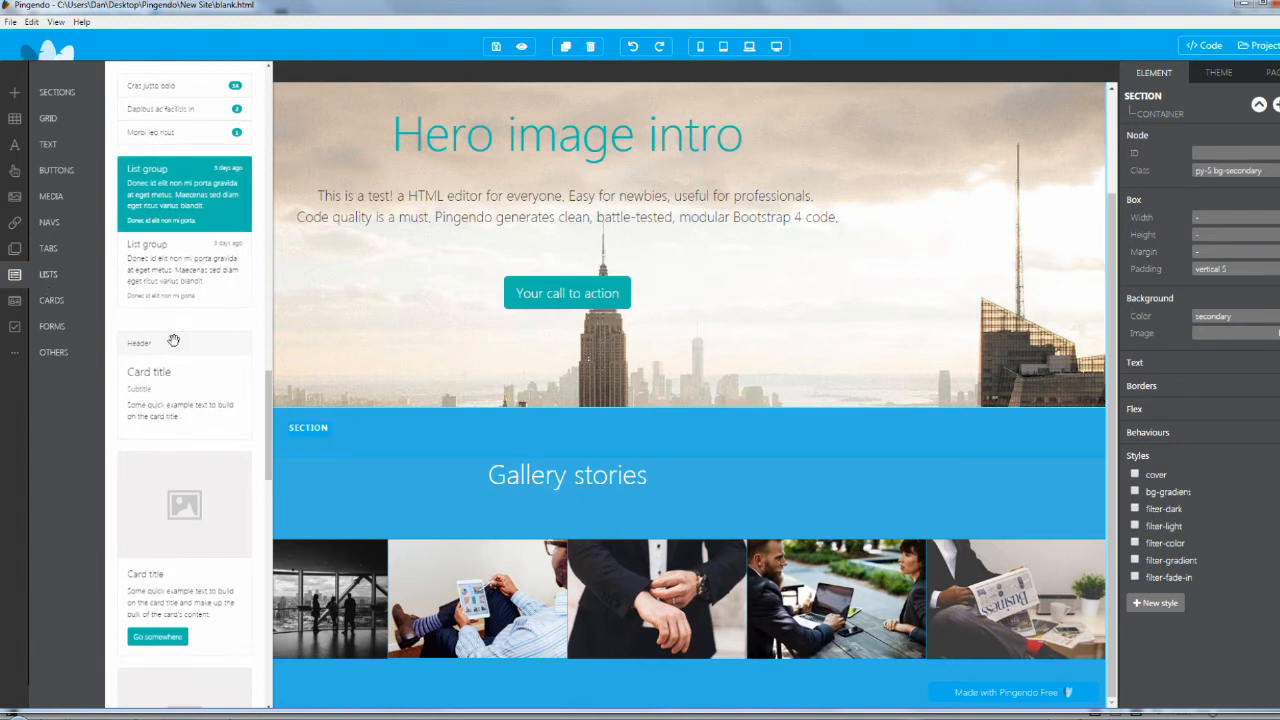
{"action": "left_click", "coordinate": [15, 118]}
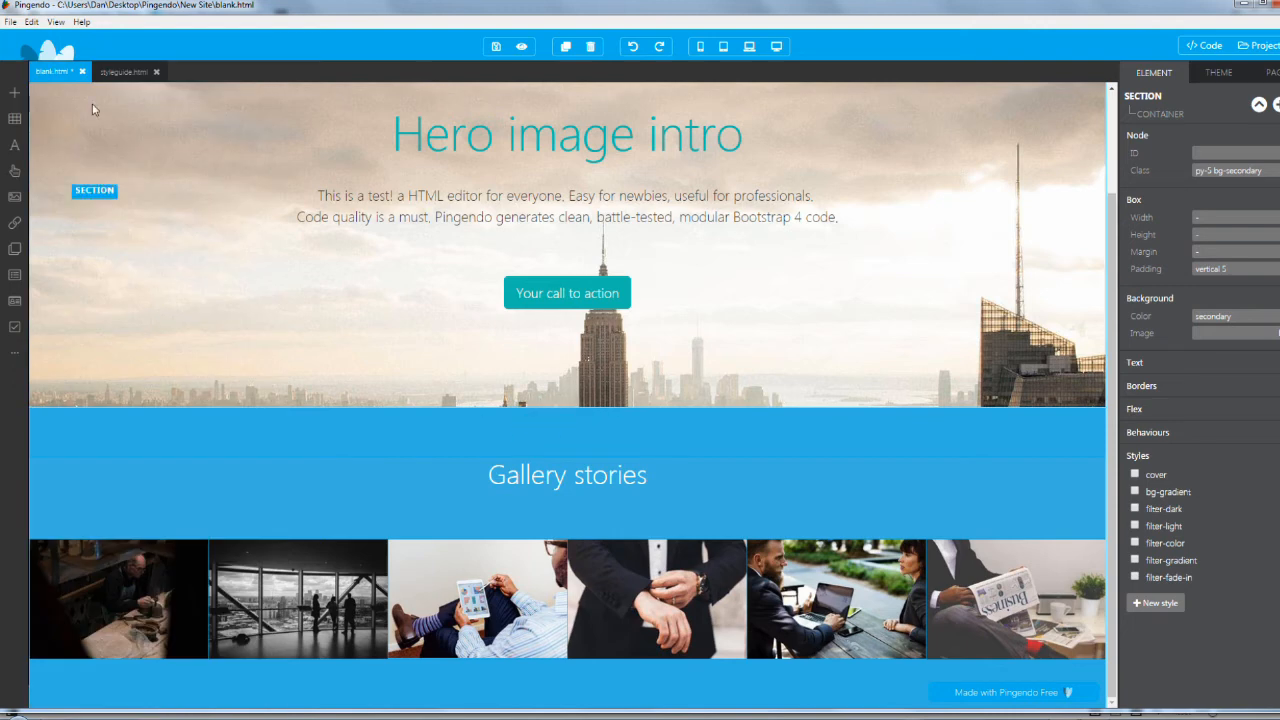
- Add a two-column row at the page bottom with a header card in the right column and an image card left
{"action": "left_click", "coordinate": [15, 118]}
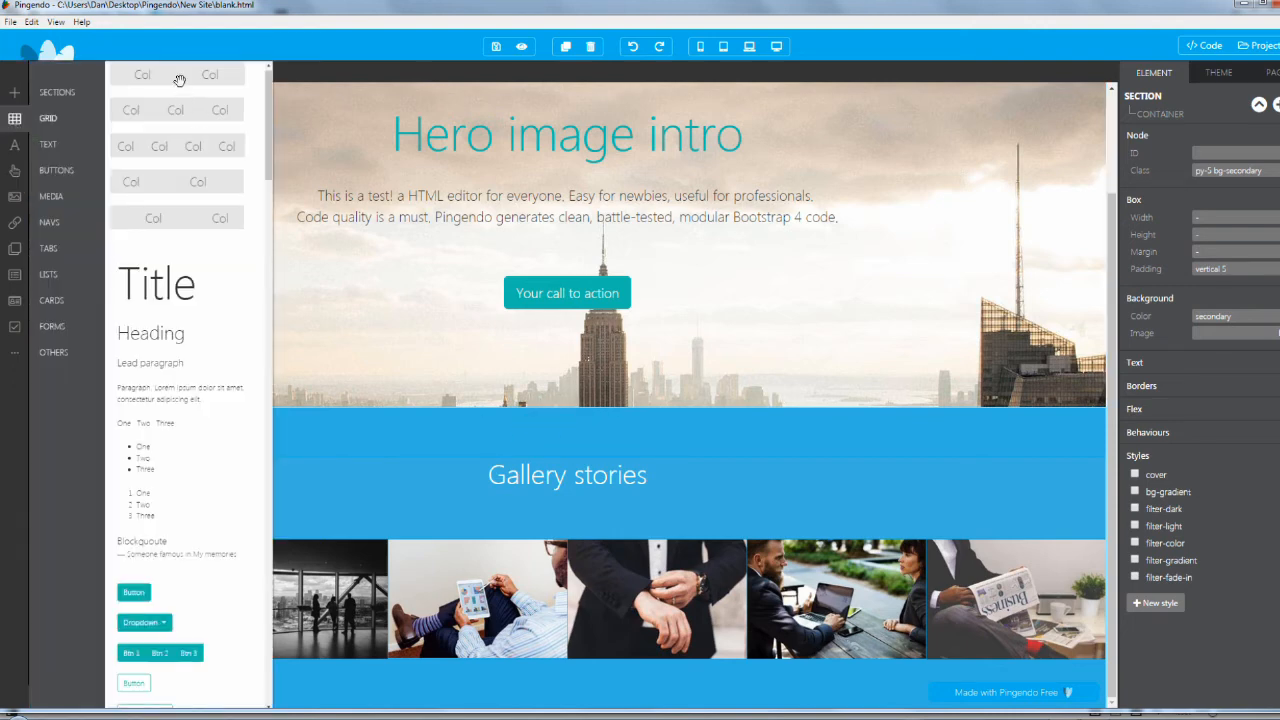
{"action": "left_click_drag", "start_coordinate": [179, 80], "coordinate": [483, 701]}
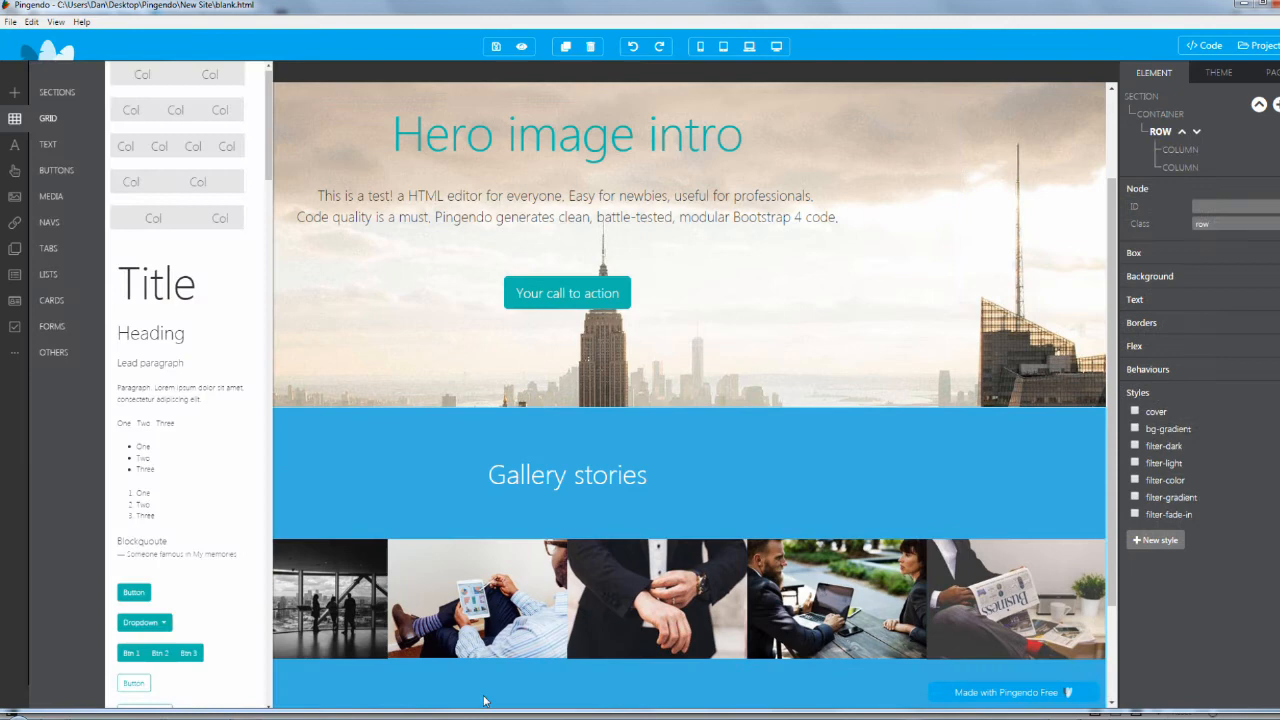
{"action": "scroll", "coordinate": [500, 660], "scroll_direction": "down", "scroll_amount": 2}
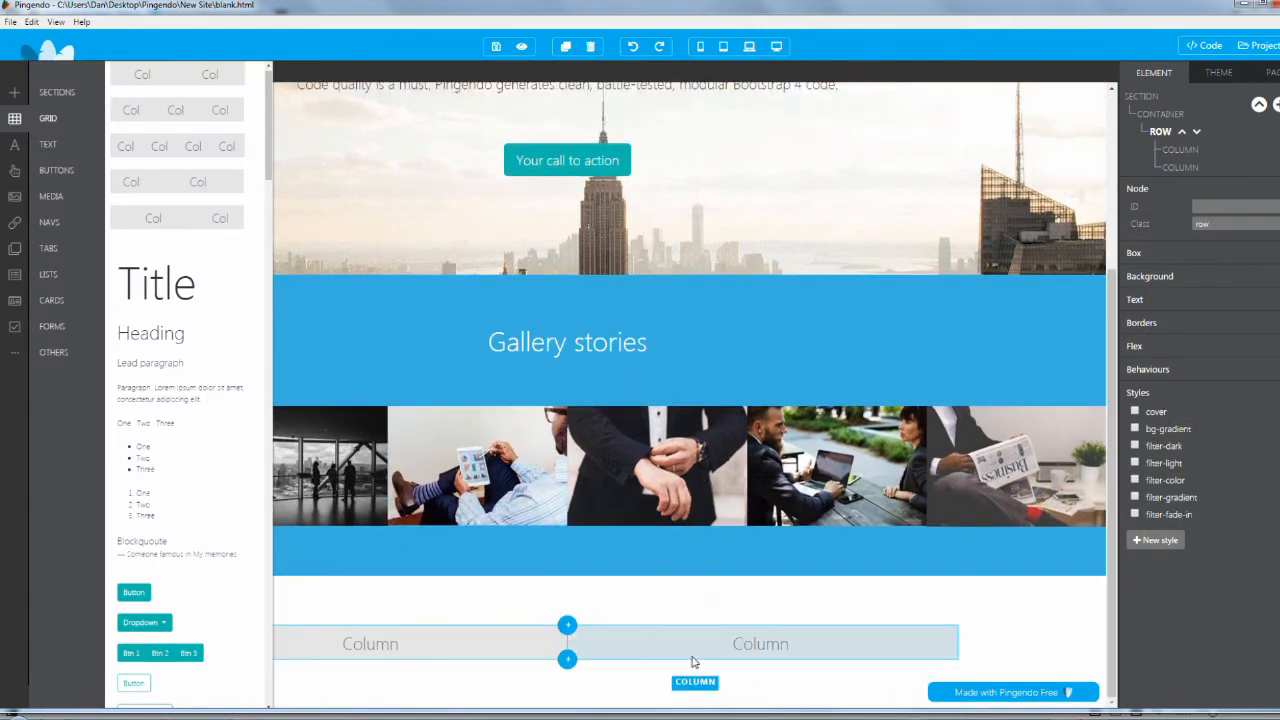
{"action": "left_click", "coordinate": [47, 145]}
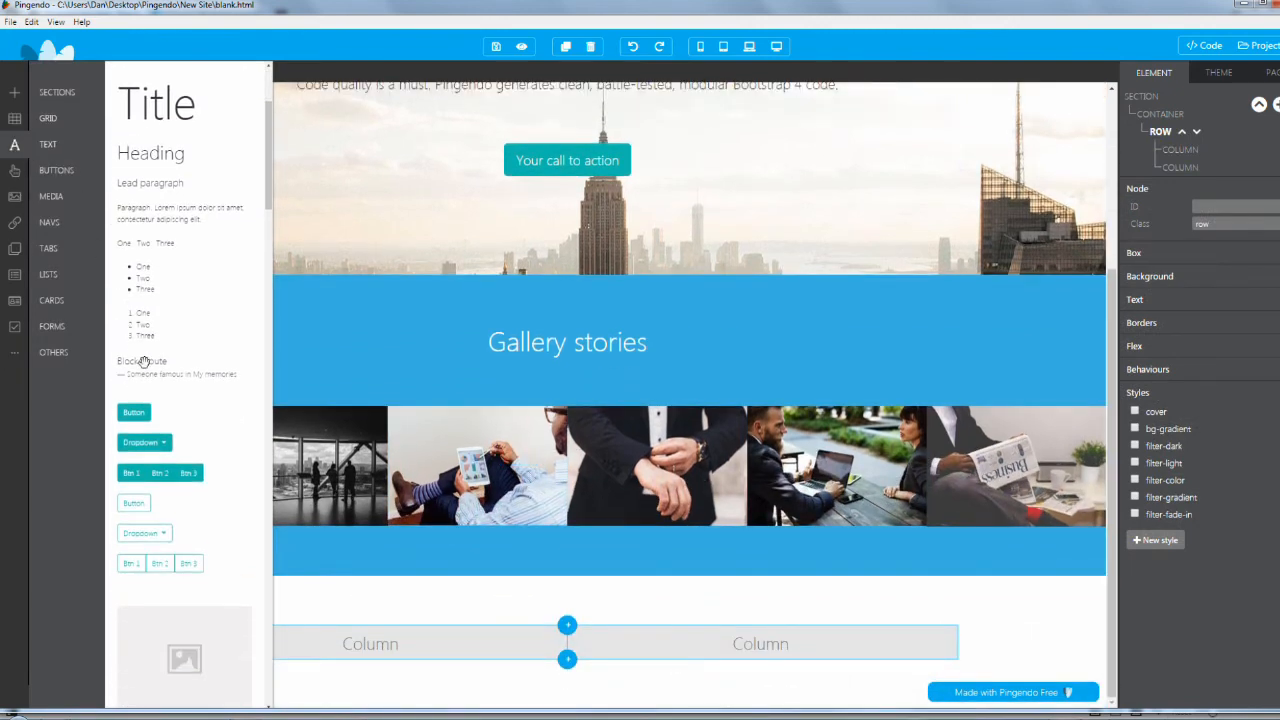
{"action": "scroll", "coordinate": [144, 362], "scroll_direction": "down", "scroll_amount": 2}
{"action": "scroll", "coordinate": [163, 366], "scroll_direction": "down", "scroll_amount": 5}
{"action": "scroll", "coordinate": [163, 370], "scroll_direction": "down", "scroll_amount": 5}
{"action": "scroll", "coordinate": [163, 374], "scroll_direction": "down", "scroll_amount": 5}
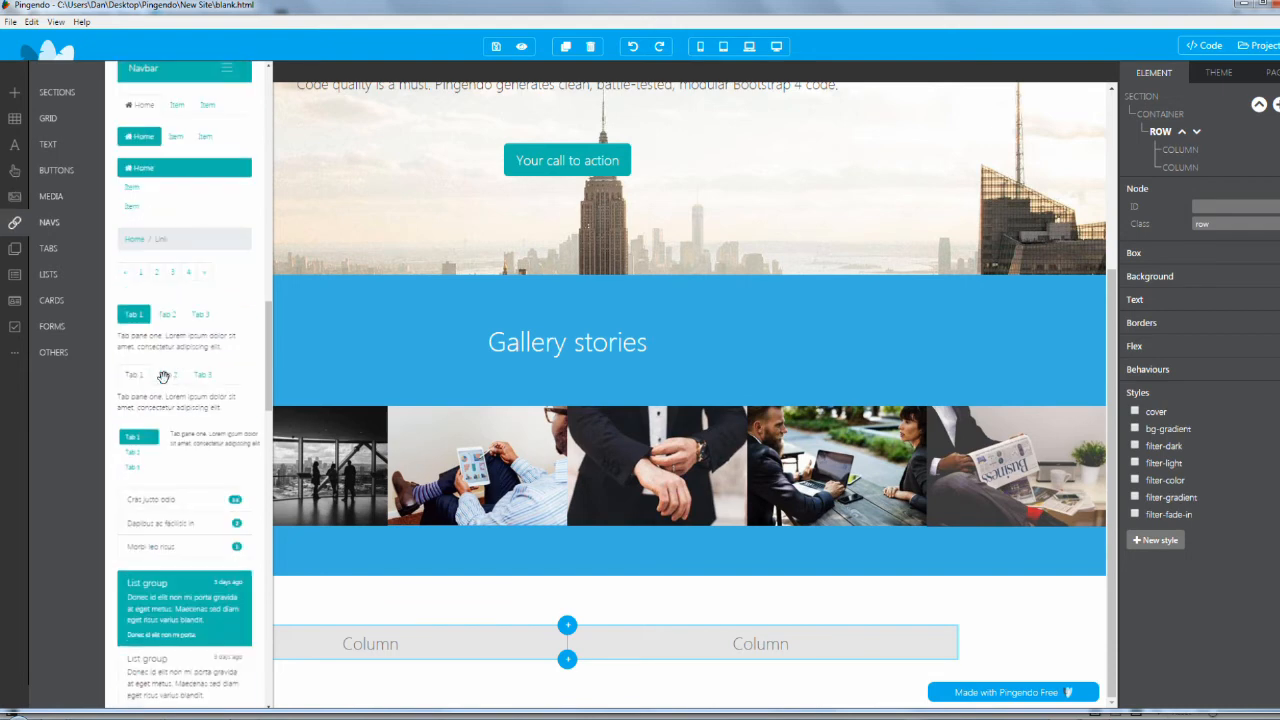
{"action": "scroll", "coordinate": [163, 376], "scroll_direction": "down", "scroll_amount": 3}
{"action": "scroll", "coordinate": [164, 380], "scroll_direction": "down", "scroll_amount": 2}
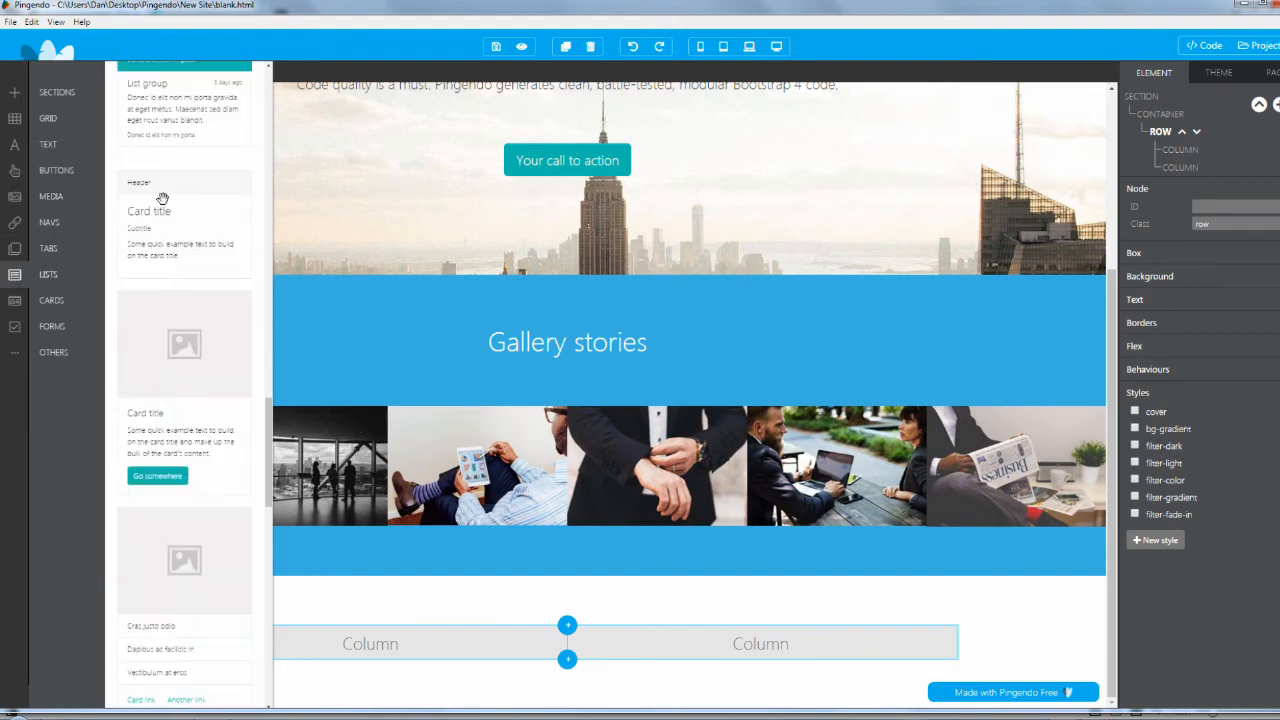
{"action": "left_click_drag", "start_coordinate": [165, 193], "coordinate": [638, 641]}
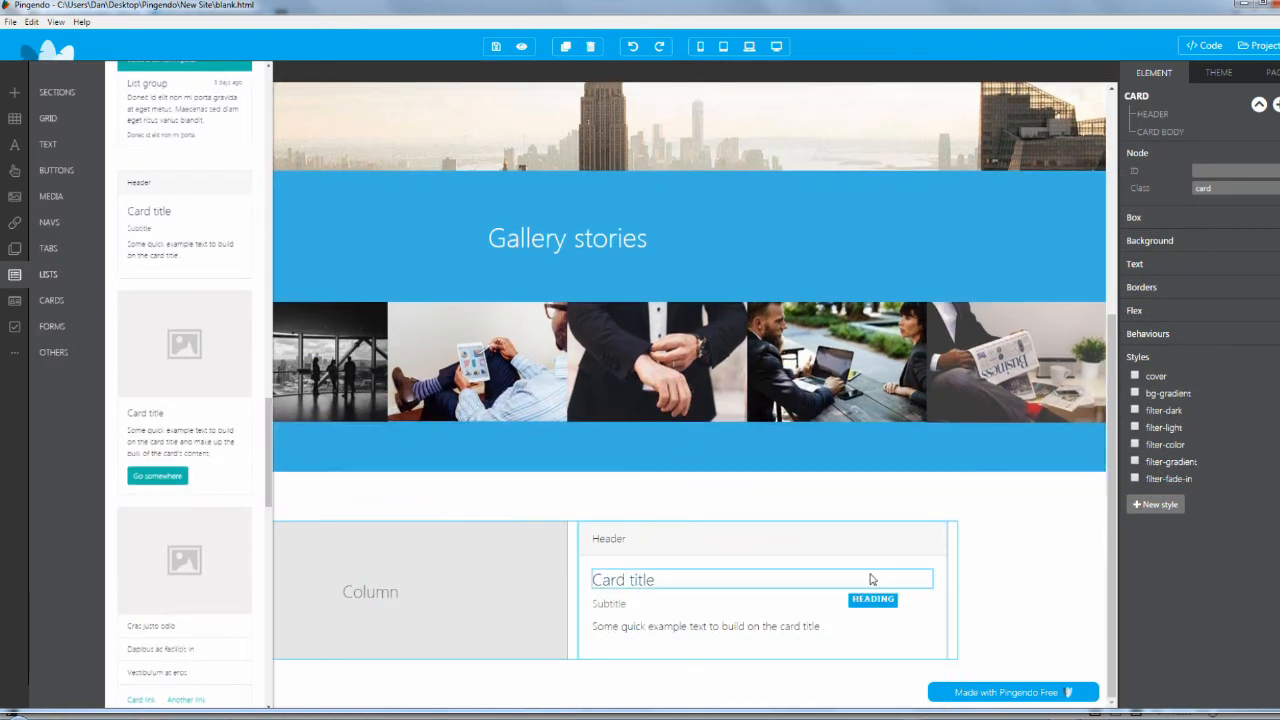
{"action": "scroll", "coordinate": [186, 377], "scroll_direction": "down", "scroll_amount": 2}
{"action": "scroll", "coordinate": [186, 377], "scroll_direction": "down", "scroll_amount": 2}
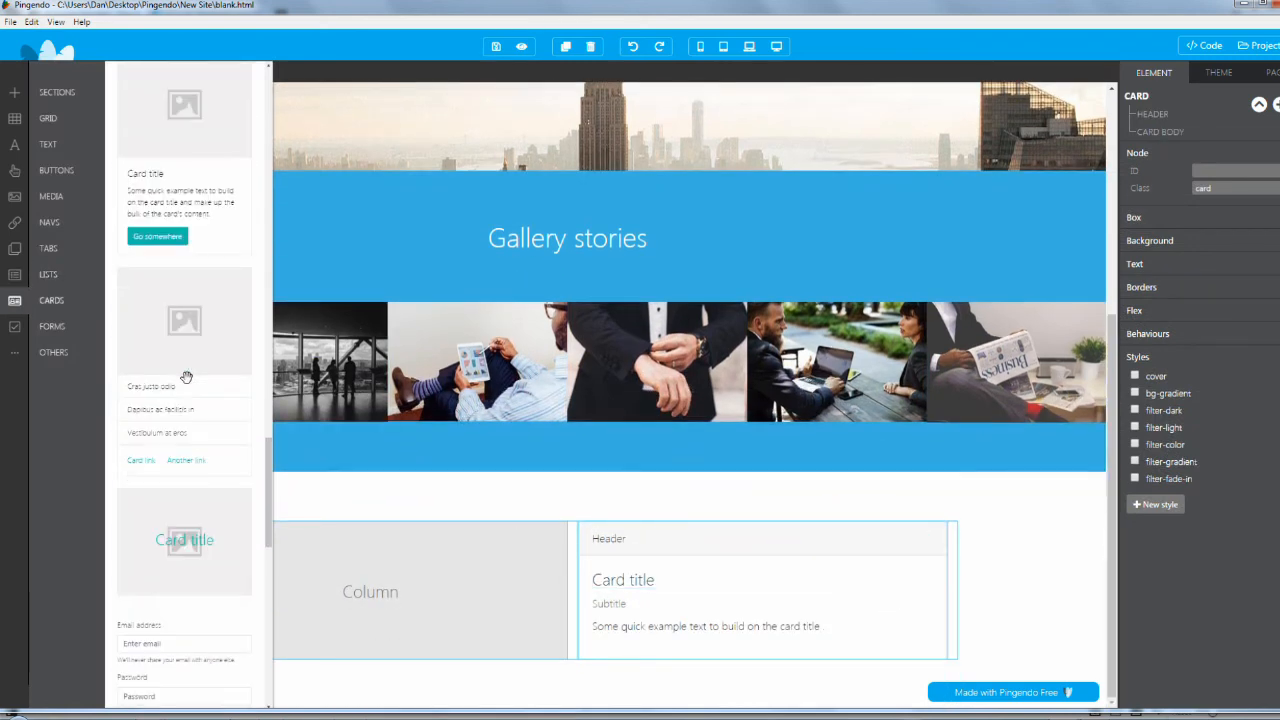
{"action": "scroll", "coordinate": [186, 377], "scroll_direction": "down", "scroll_amount": 2}
{"action": "scroll", "coordinate": [189, 376], "scroll_direction": "up", "scroll_amount": 4}
{"action": "left_click_drag", "start_coordinate": [147, 194], "coordinate": [457, 400]}
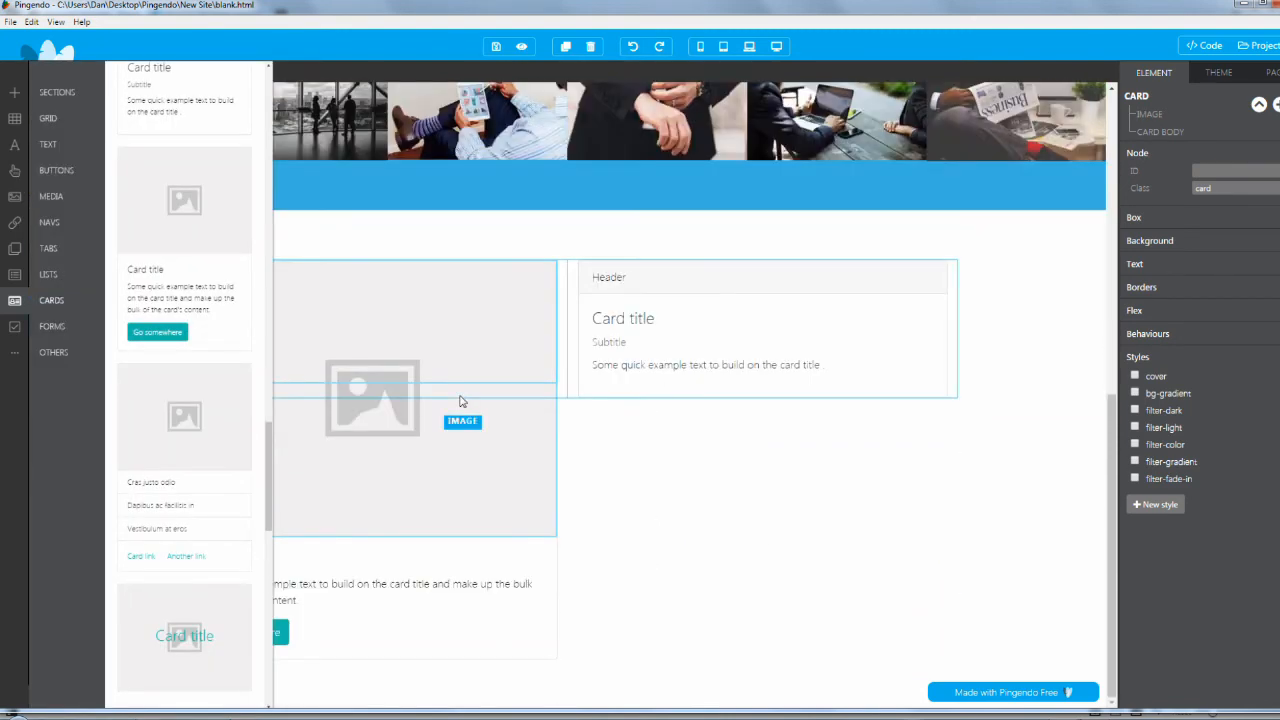
{"action": "left_click", "coordinate": [50, 92]}
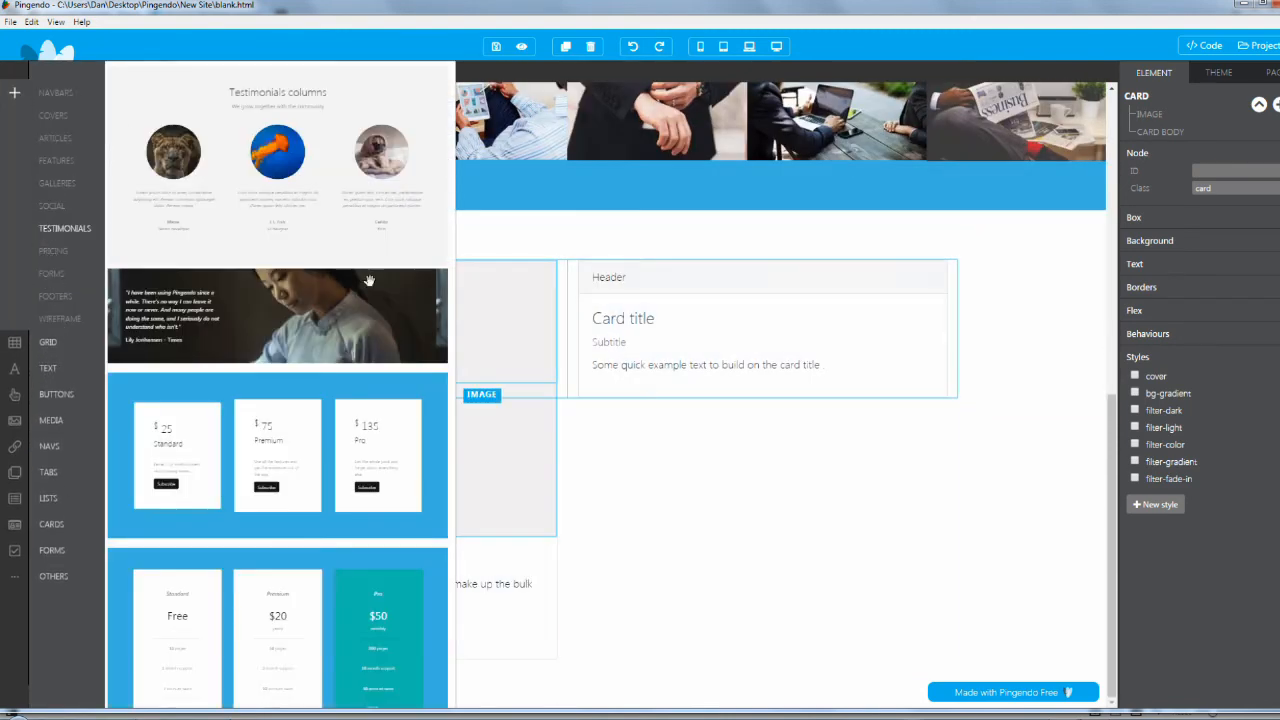
{"action": "left_click", "coordinate": [624, 145]}
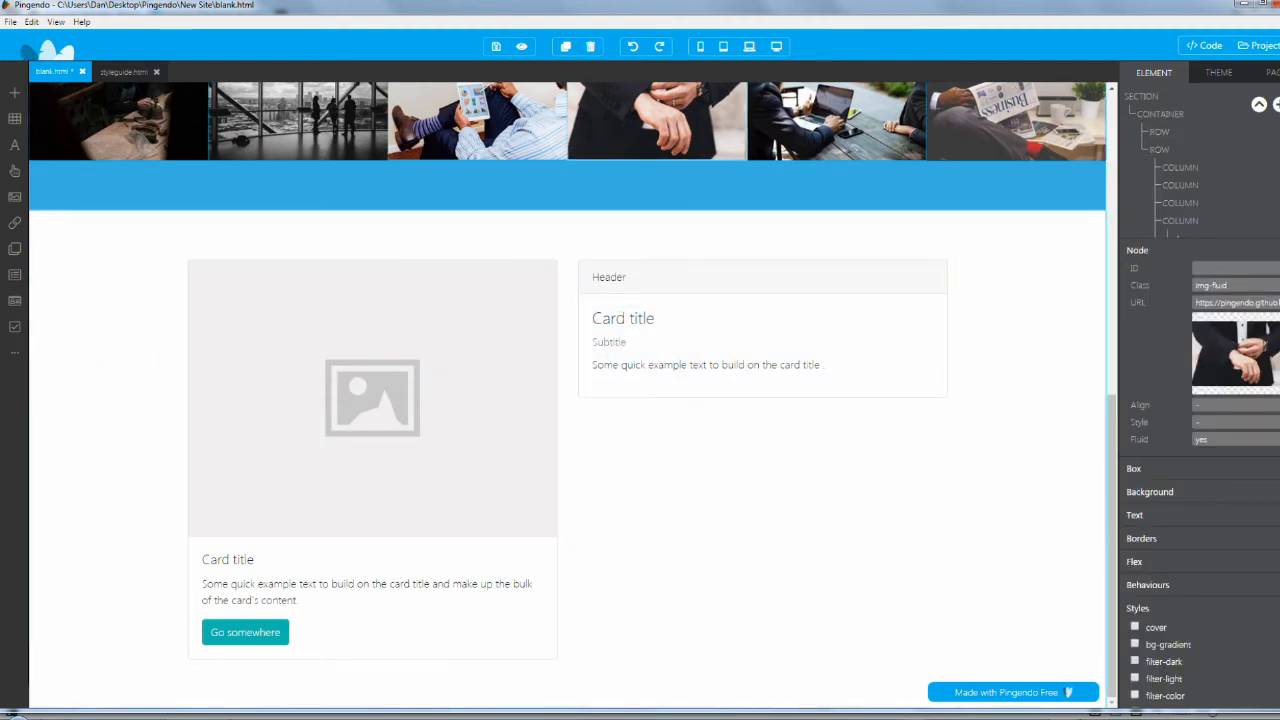
- Add the dark map footer block at the bottom of the page
{"action": "left_click", "coordinate": [12, 93]}
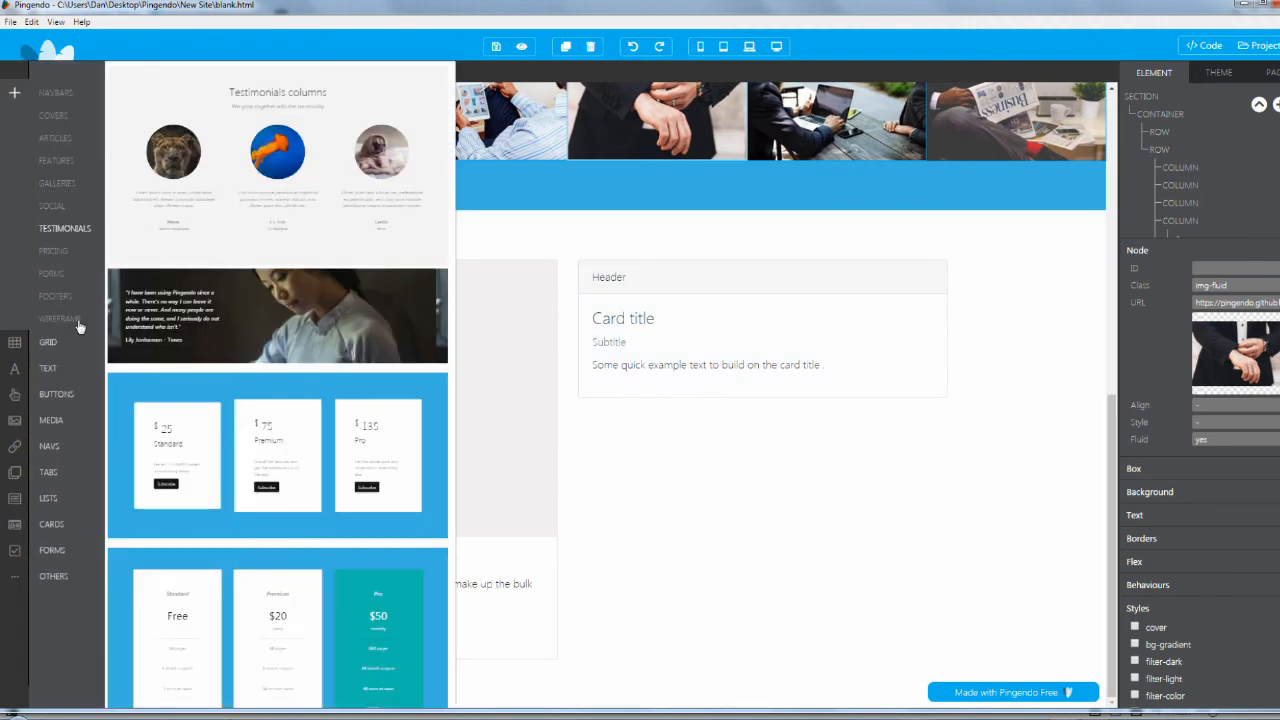
{"action": "left_click", "coordinate": [56, 297]}
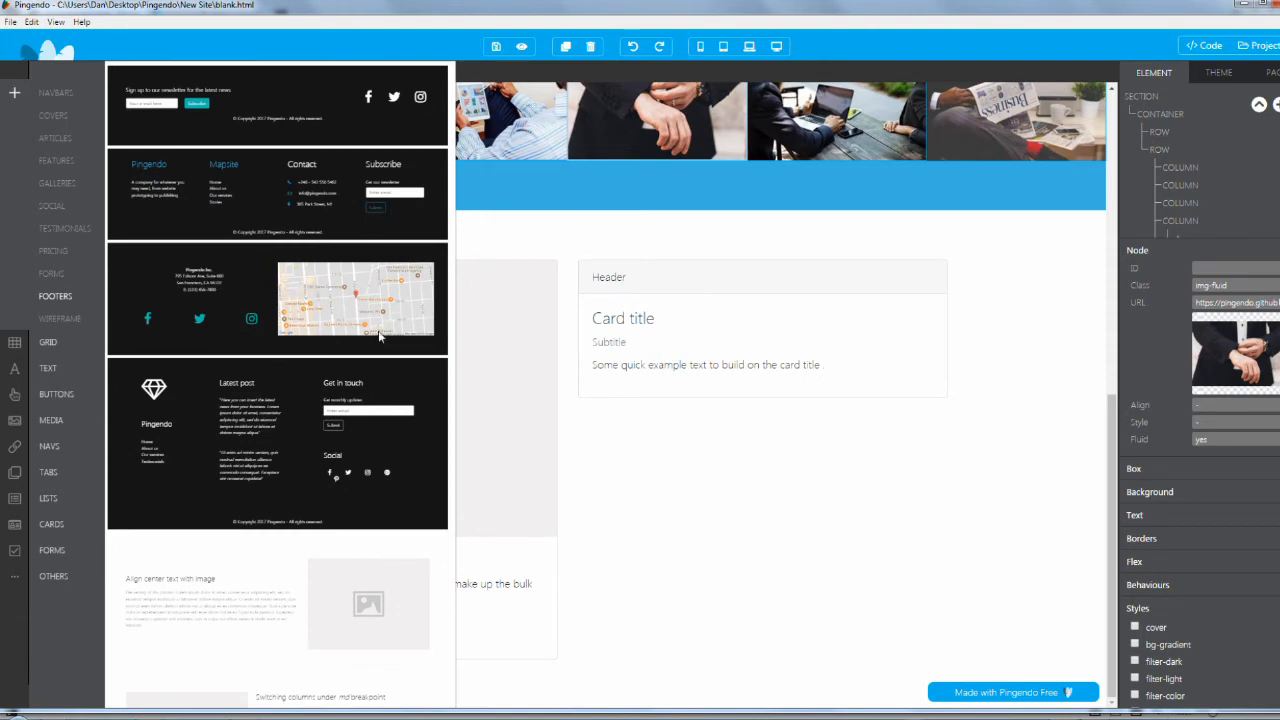
{"action": "left_click_drag", "start_coordinate": [380, 337], "coordinate": [586, 689]}
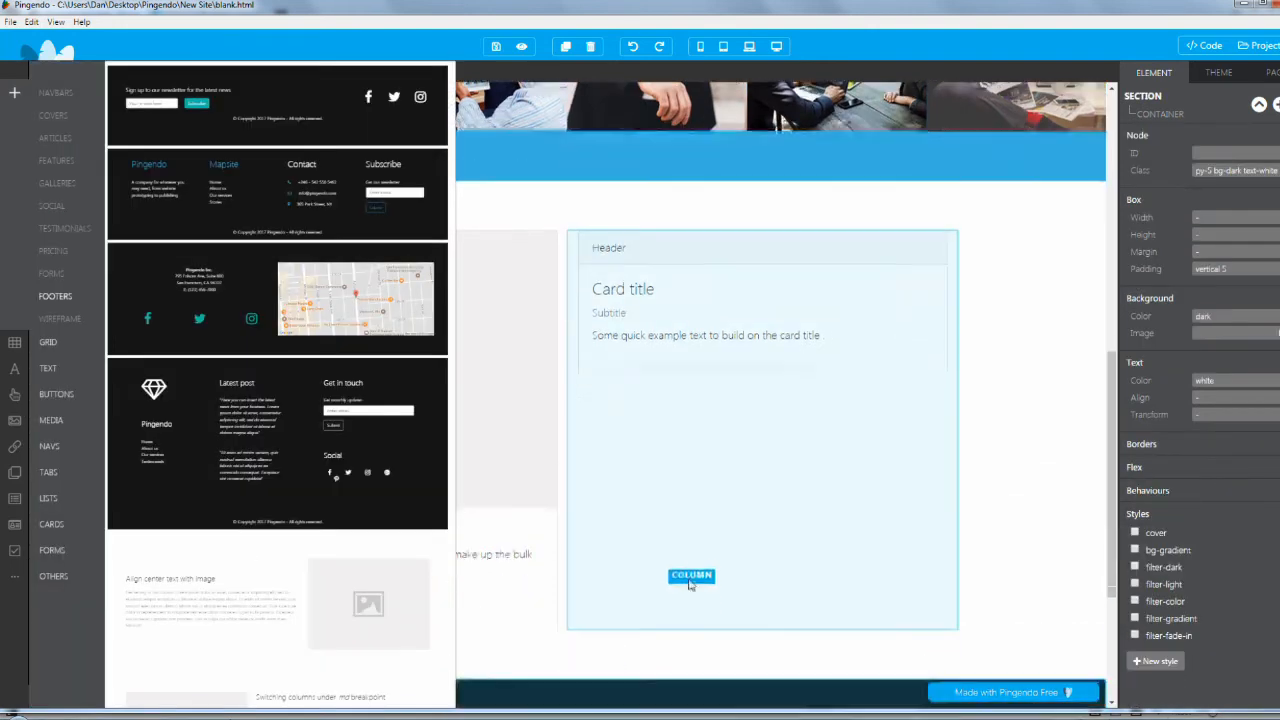
{"action": "scroll", "coordinate": [690, 585], "scroll_direction": "down", "scroll_amount": 3}
{"action": "left_click", "coordinate": [16, 96]}
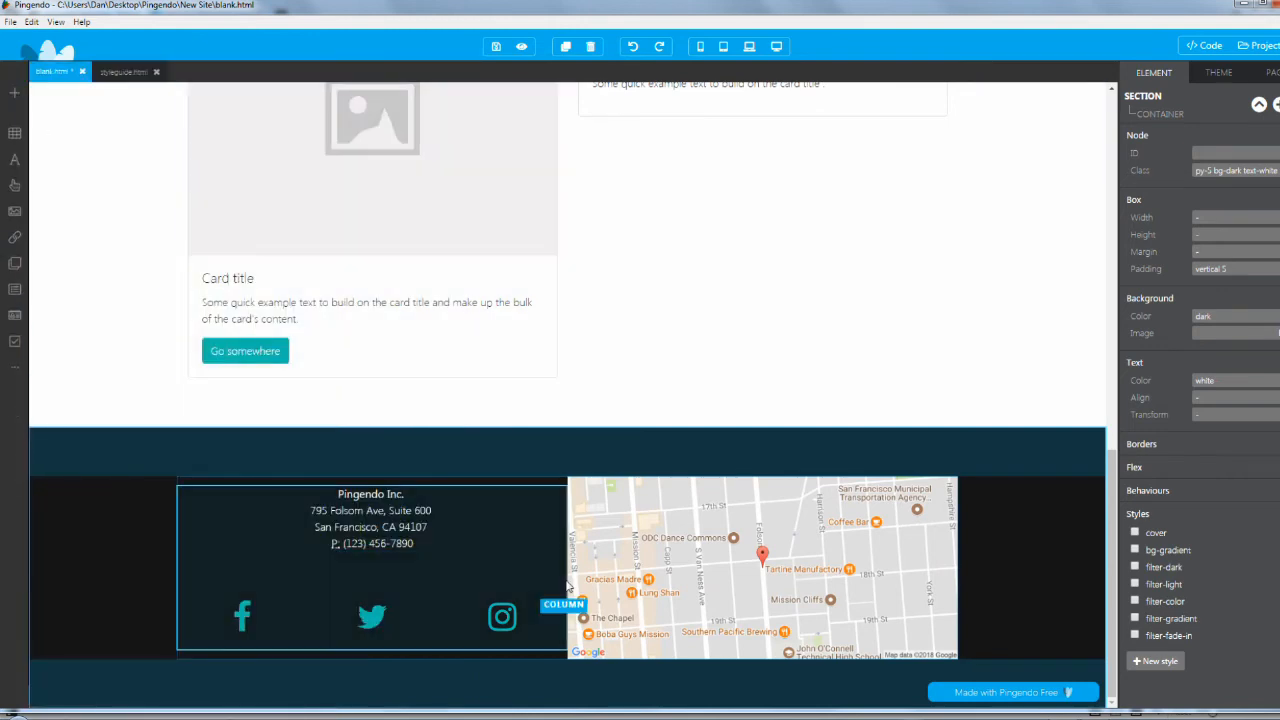
- Check the footer map's centre address and the Instagram icon's properties
{"action": "left_click", "coordinate": [690, 575]}
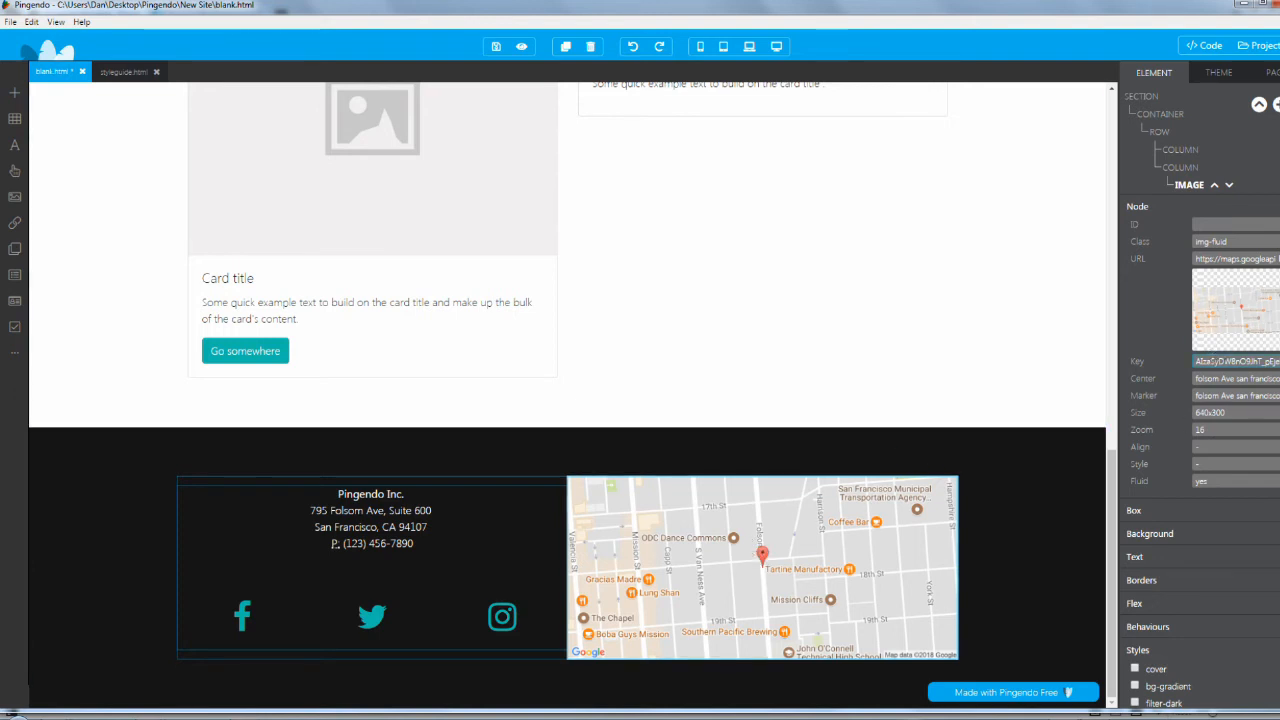
{"action": "left_click", "coordinate": [1222, 378]}
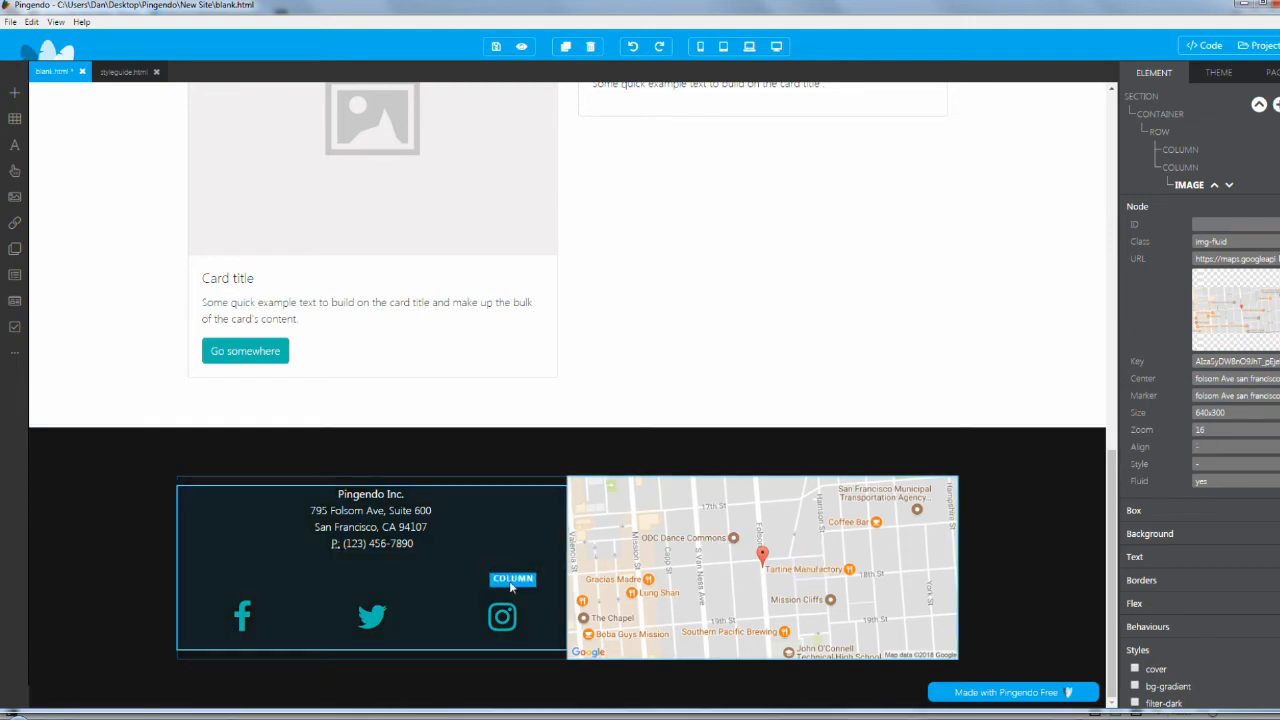
{"action": "left_click", "coordinate": [512, 618]}
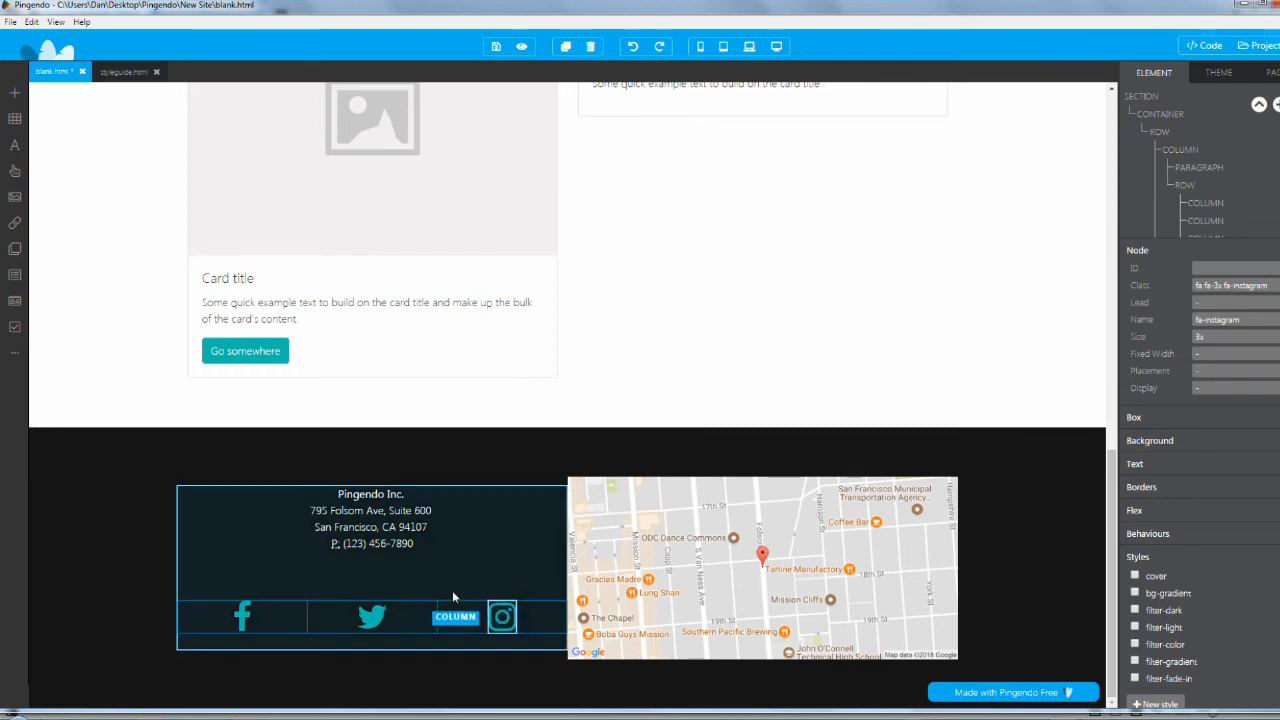
{"action": "scroll", "coordinate": [452, 590], "scroll_direction": "up", "scroll_amount": 2}
{"action": "scroll", "coordinate": [452, 590], "scroll_direction": "up", "scroll_amount": 4}
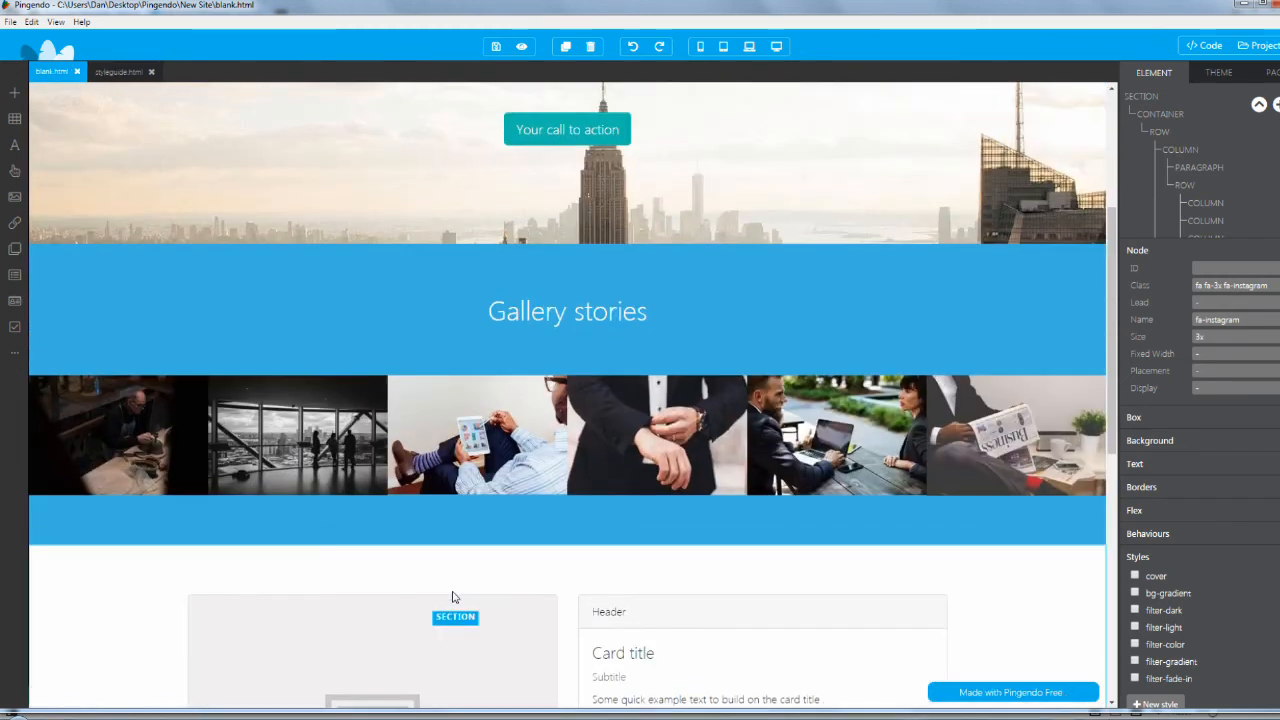
{"action": "scroll", "coordinate": [452, 597], "scroll_direction": "up", "scroll_amount": 1}
{"action": "scroll", "coordinate": [455, 540], "scroll_direction": "up", "scroll_amount": 1}
{"action": "scroll", "coordinate": [458, 479], "scroll_direction": "up", "scroll_amount": 1}
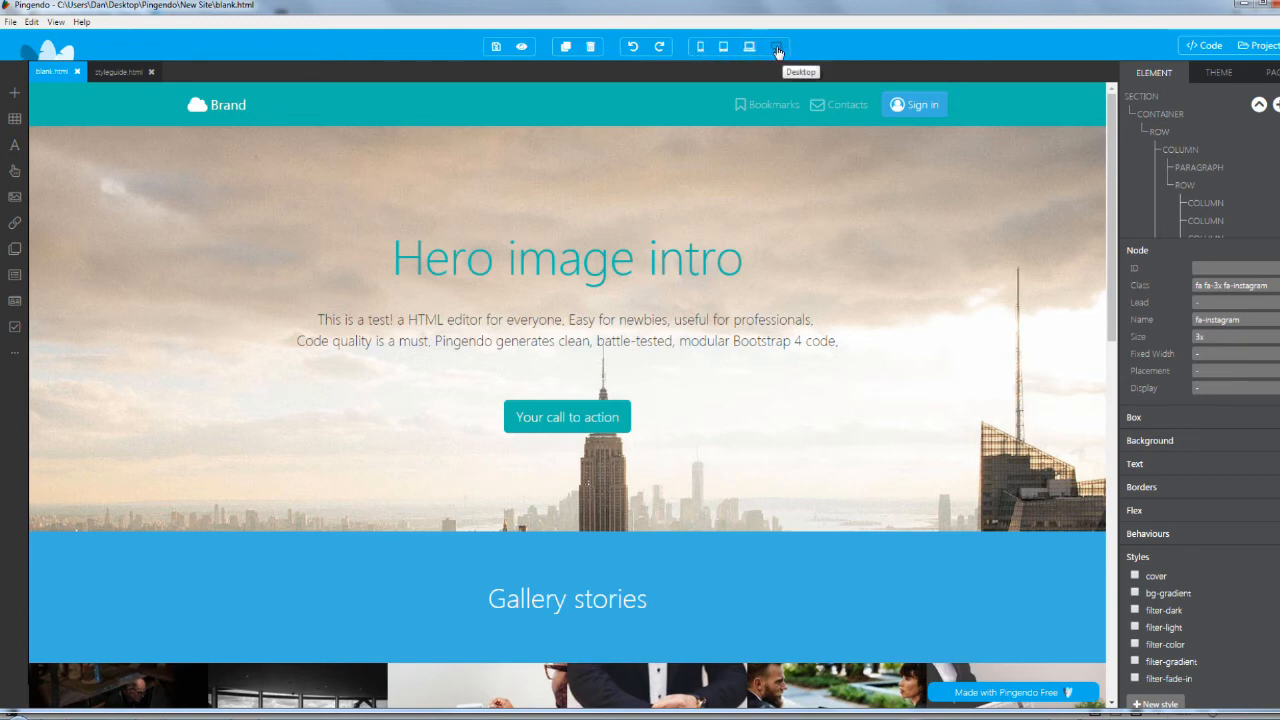
- Preview the landing page at phone, tablet, laptop and full desktop widths
{"action": "left_click", "coordinate": [700, 47]}
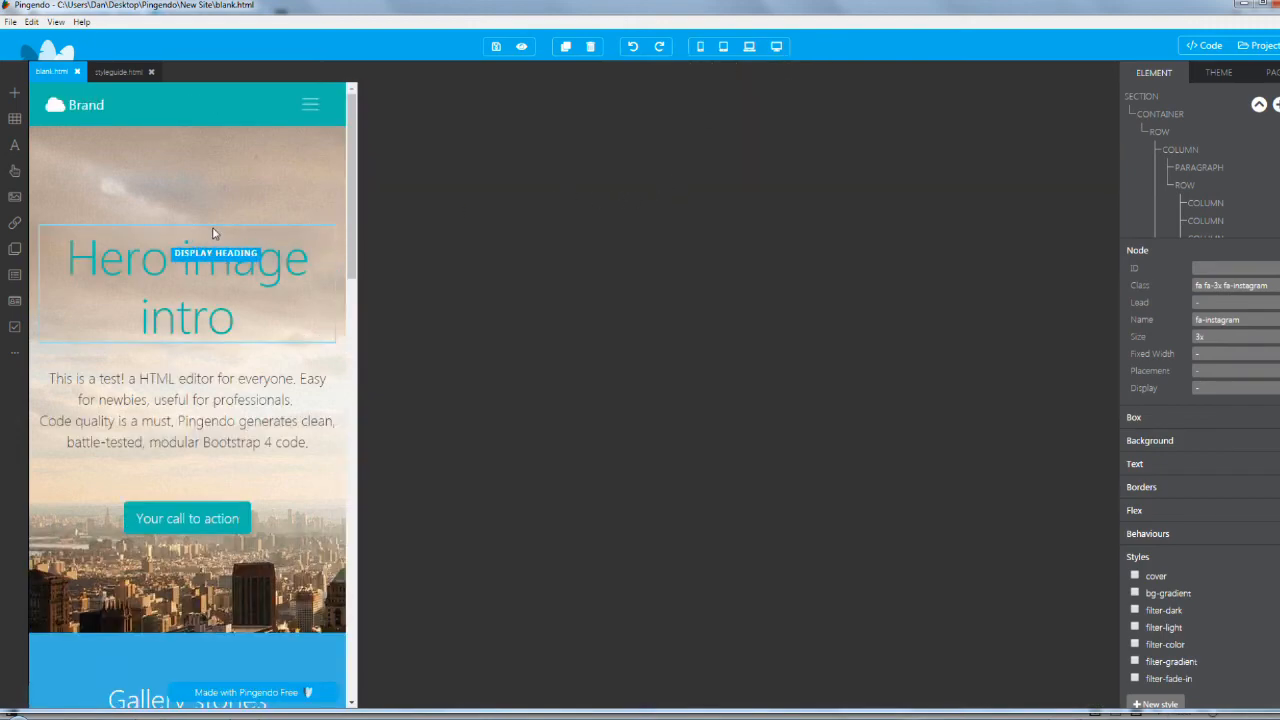
{"action": "scroll", "coordinate": [212, 233], "scroll_direction": "down", "scroll_amount": 2}
{"action": "scroll", "coordinate": [220, 280], "scroll_direction": "down", "scroll_amount": 3}
{"action": "scroll", "coordinate": [228, 330], "scroll_direction": "down", "scroll_amount": 4}
{"action": "scroll", "coordinate": [235, 365], "scroll_direction": "down", "scroll_amount": 2}
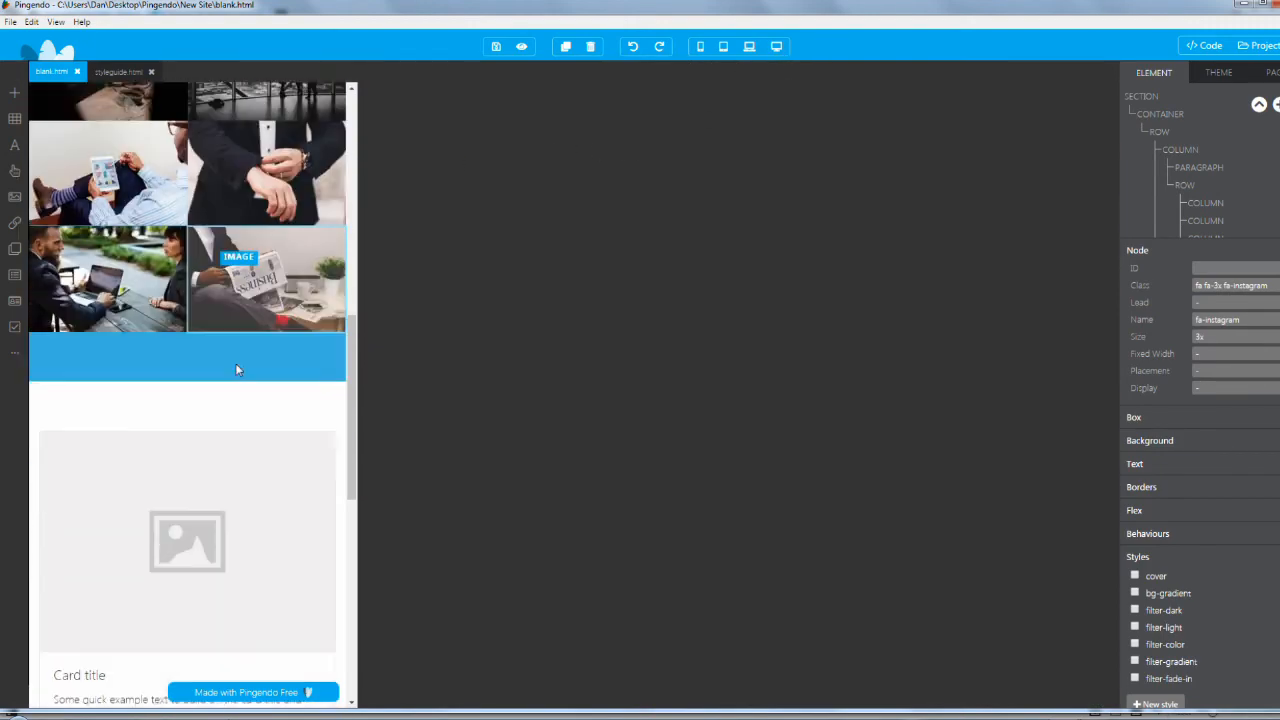
{"action": "scroll", "coordinate": [236, 368], "scroll_direction": "down", "scroll_amount": 5}
{"action": "scroll", "coordinate": [237, 369], "scroll_direction": "down", "scroll_amount": 1}
{"action": "scroll", "coordinate": [256, 378], "scroll_direction": "down", "scroll_amount": 2}
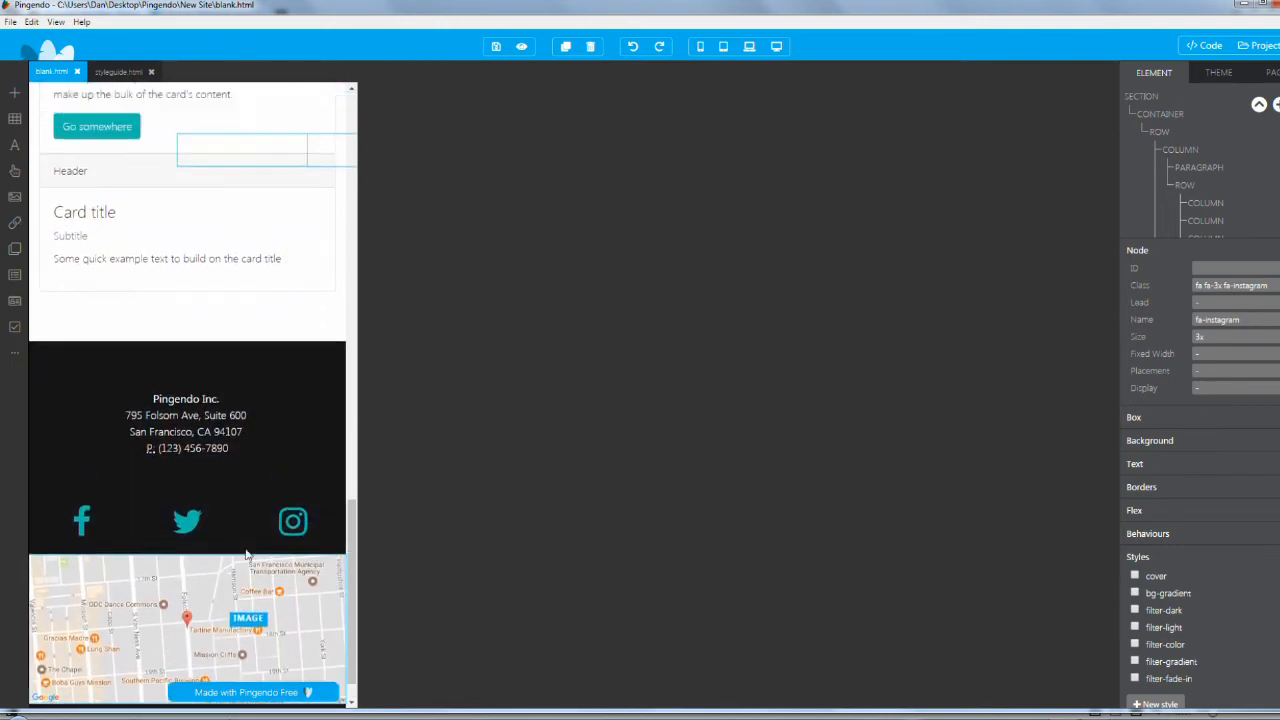
{"action": "scroll", "coordinate": [248, 545], "scroll_direction": "up", "scroll_amount": 8}
{"action": "scroll", "coordinate": [249, 537], "scroll_direction": "up", "scroll_amount": 6}
{"action": "scroll", "coordinate": [249, 537], "scroll_direction": "up", "scroll_amount": 3}
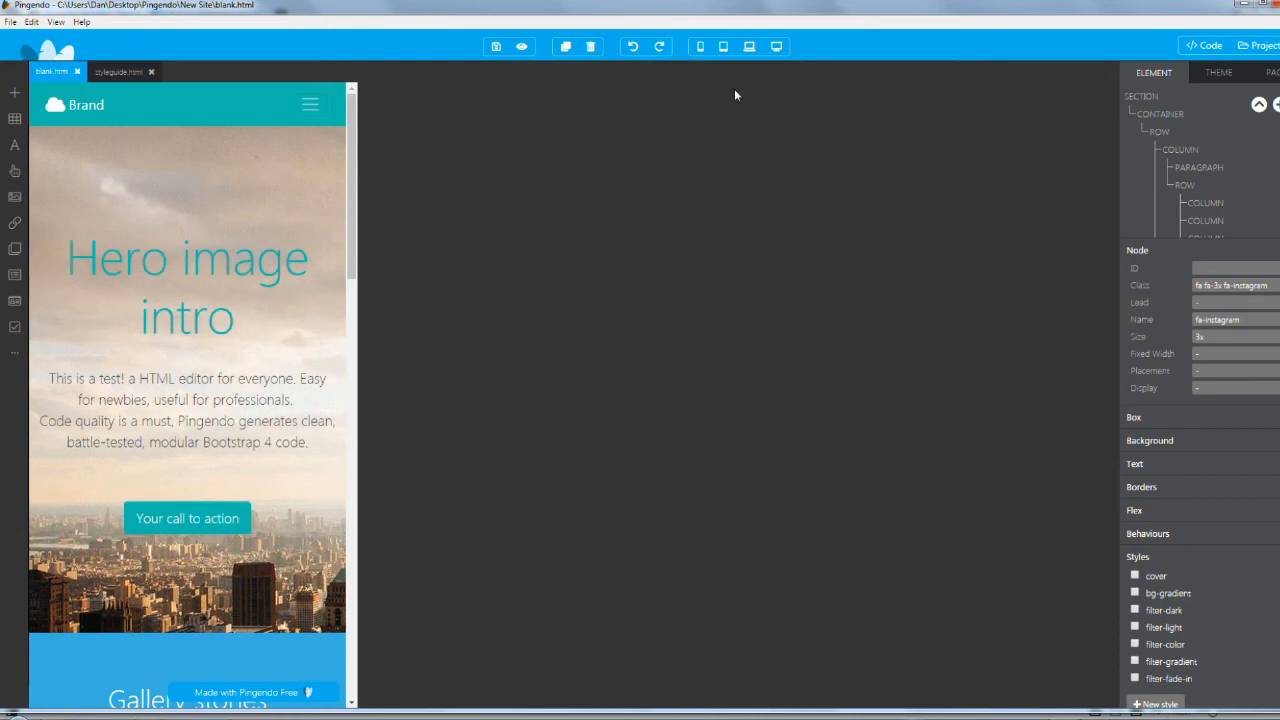
{"action": "left_click", "coordinate": [723, 47]}
{"action": "scroll", "coordinate": [323, 314], "scroll_direction": "down", "scroll_amount": 5}
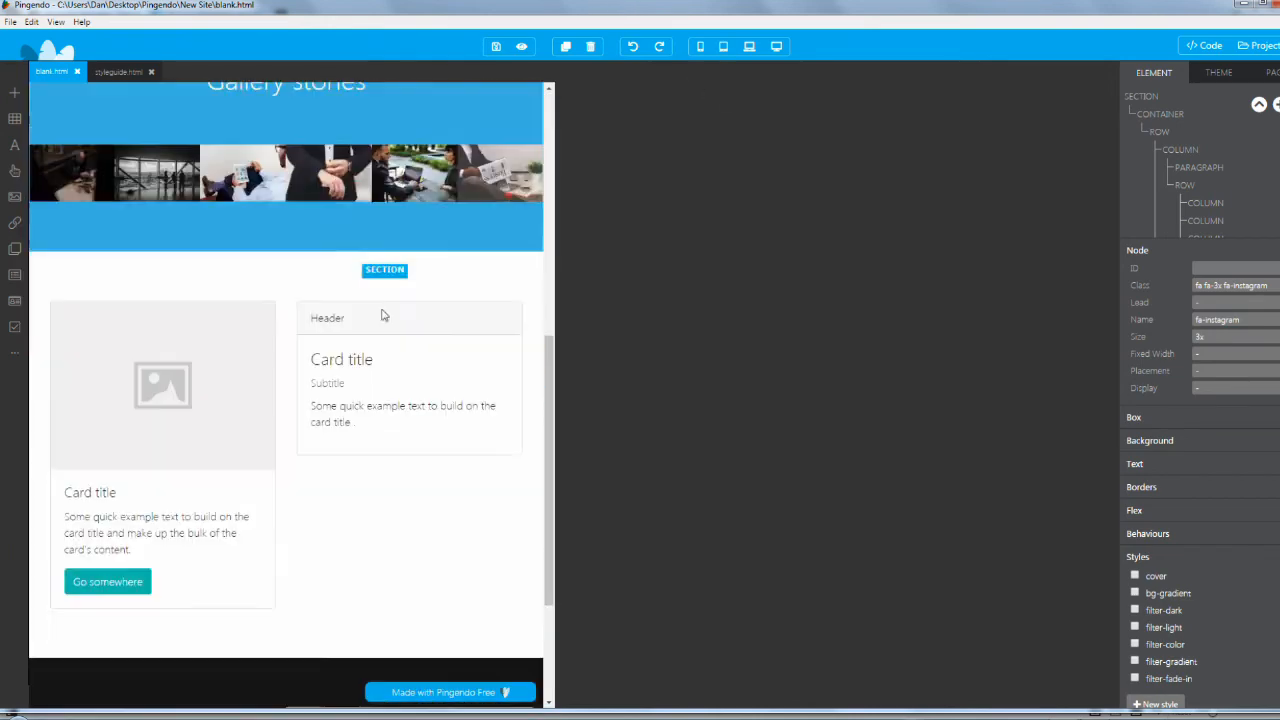
{"action": "scroll", "coordinate": [380, 314], "scroll_direction": "down", "scroll_amount": 3}
{"action": "scroll", "coordinate": [429, 527], "scroll_direction": "up", "scroll_amount": 8}
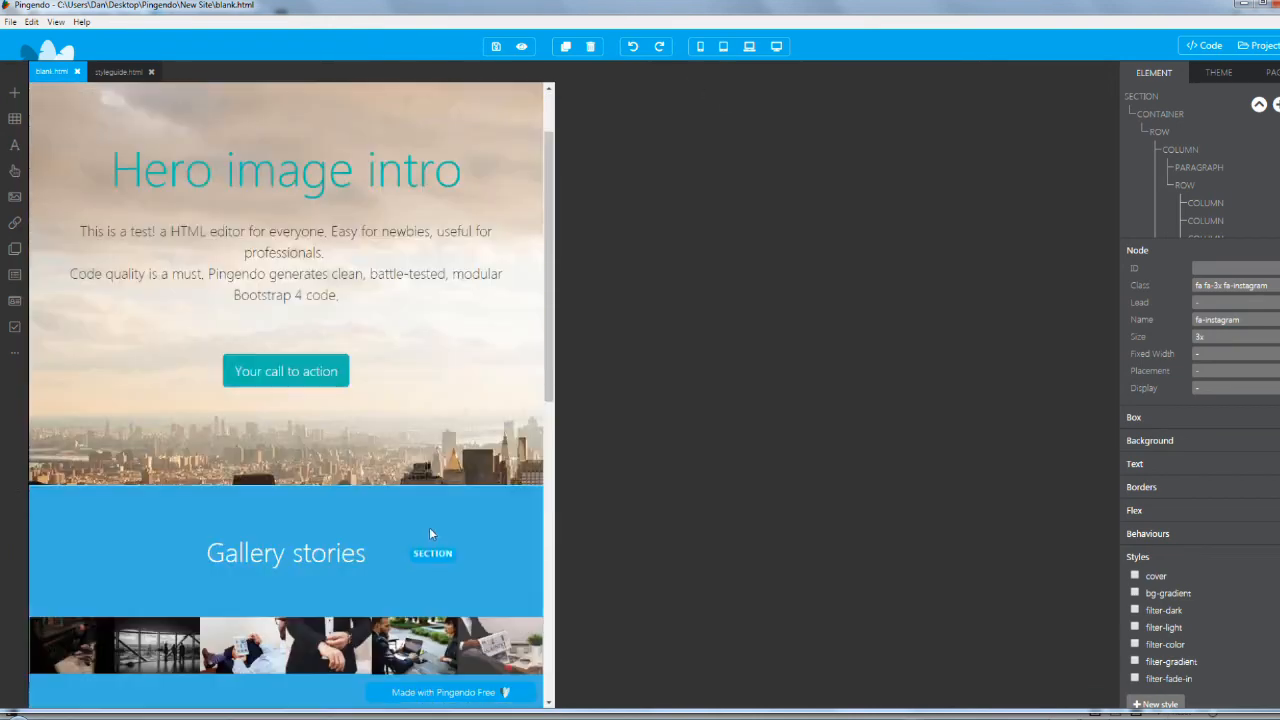
{"action": "left_click", "coordinate": [749, 46]}
{"action": "scroll", "coordinate": [351, 320], "scroll_direction": "down", "scroll_amount": 5}
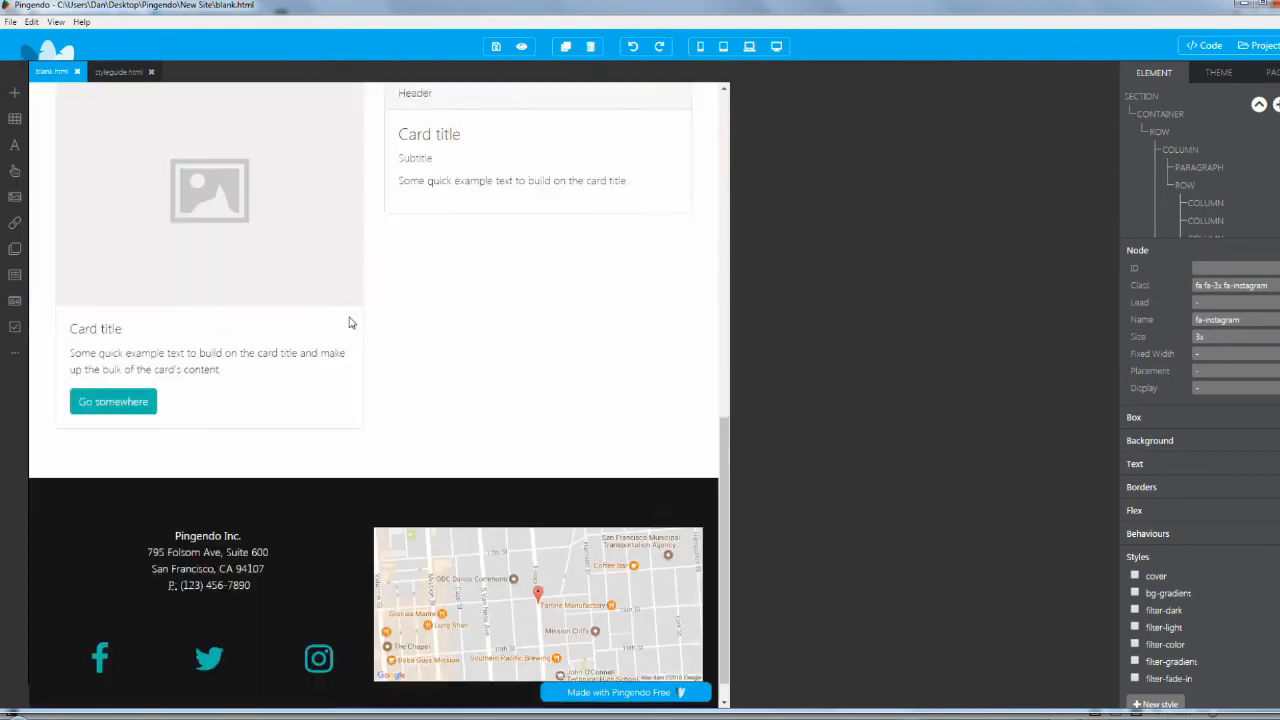
{"action": "scroll", "coordinate": [488, 284], "scroll_direction": "up", "scroll_amount": 2}
{"action": "scroll", "coordinate": [488, 284], "scroll_direction": "up", "scroll_amount": 8}
{"action": "left_click", "coordinate": [777, 47]}
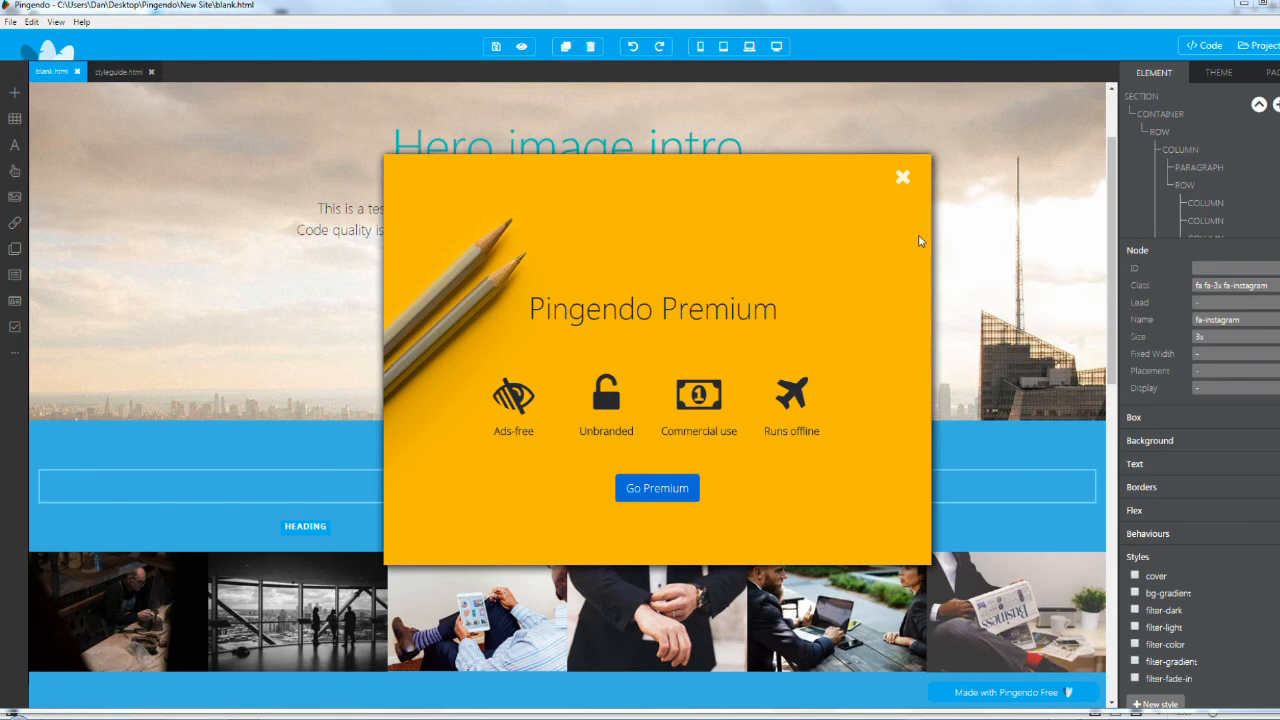
- Dismiss the Premium ad and copy the New Site folder path from Explorer
{"action": "left_click", "coordinate": [902, 178]}
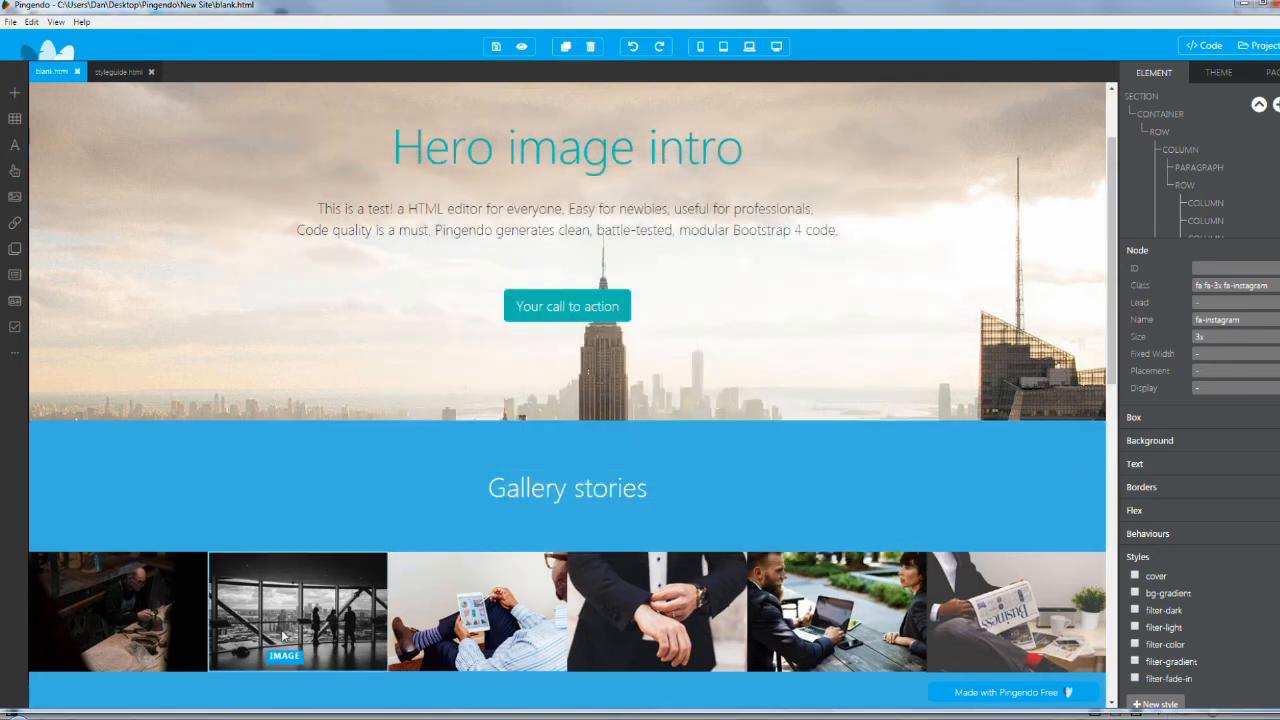
{"action": "mouse_move", "coordinate": [160, 710]}
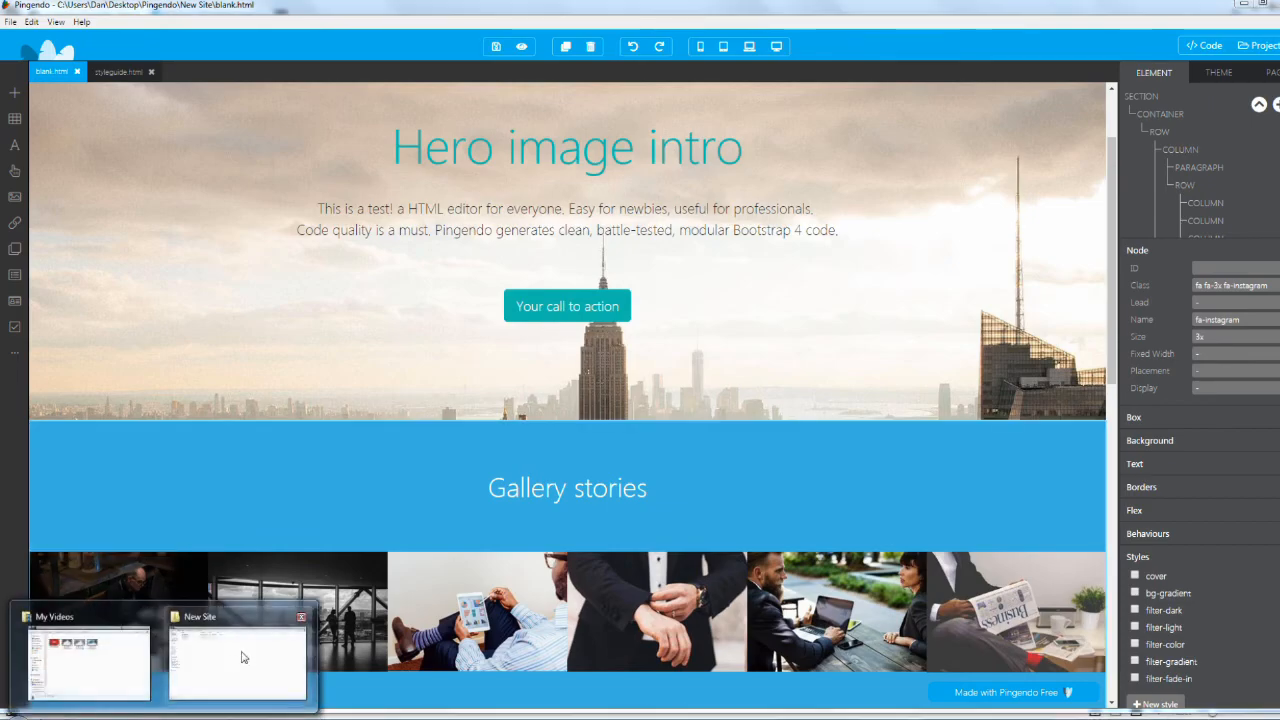
{"action": "left_click", "coordinate": [248, 657]}
{"action": "left_click", "coordinate": [220, 27]}
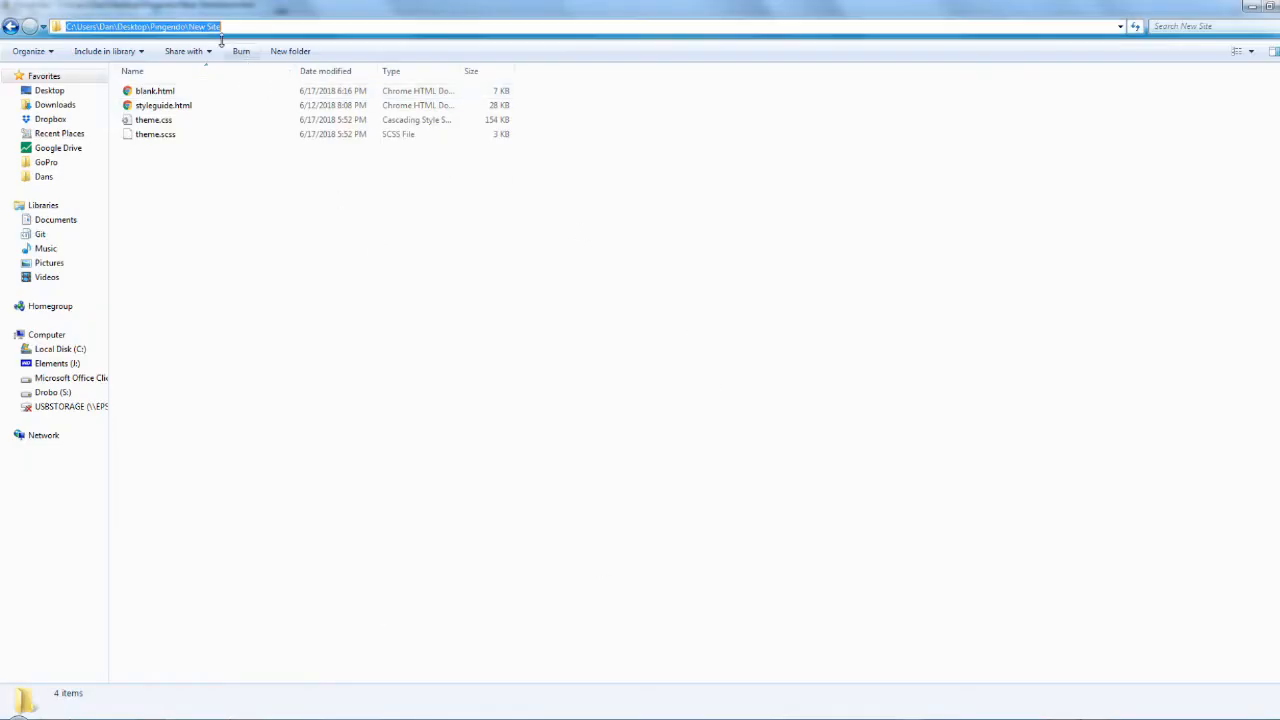
{"action": "left_click", "coordinate": [518, 565]}
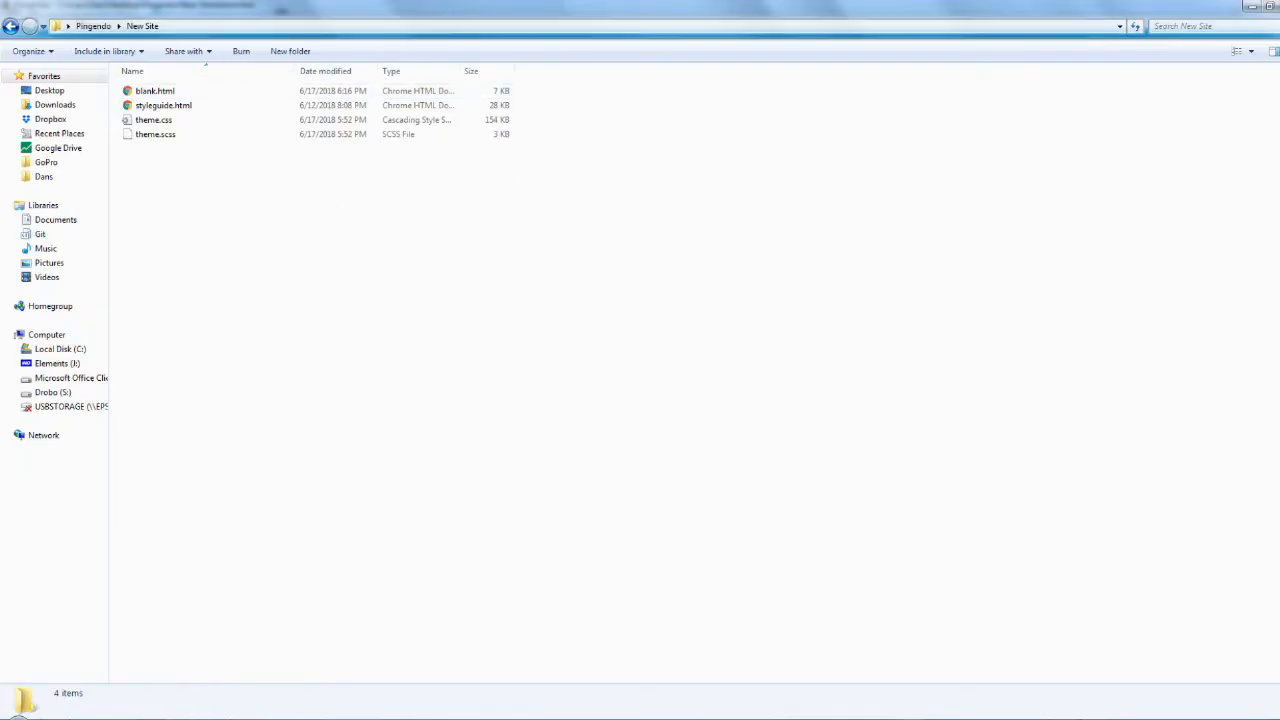
- Load the New Site folder in a new Vivaldi tab and open blank.html
{"action": "left_click", "coordinate": [240, 650]}
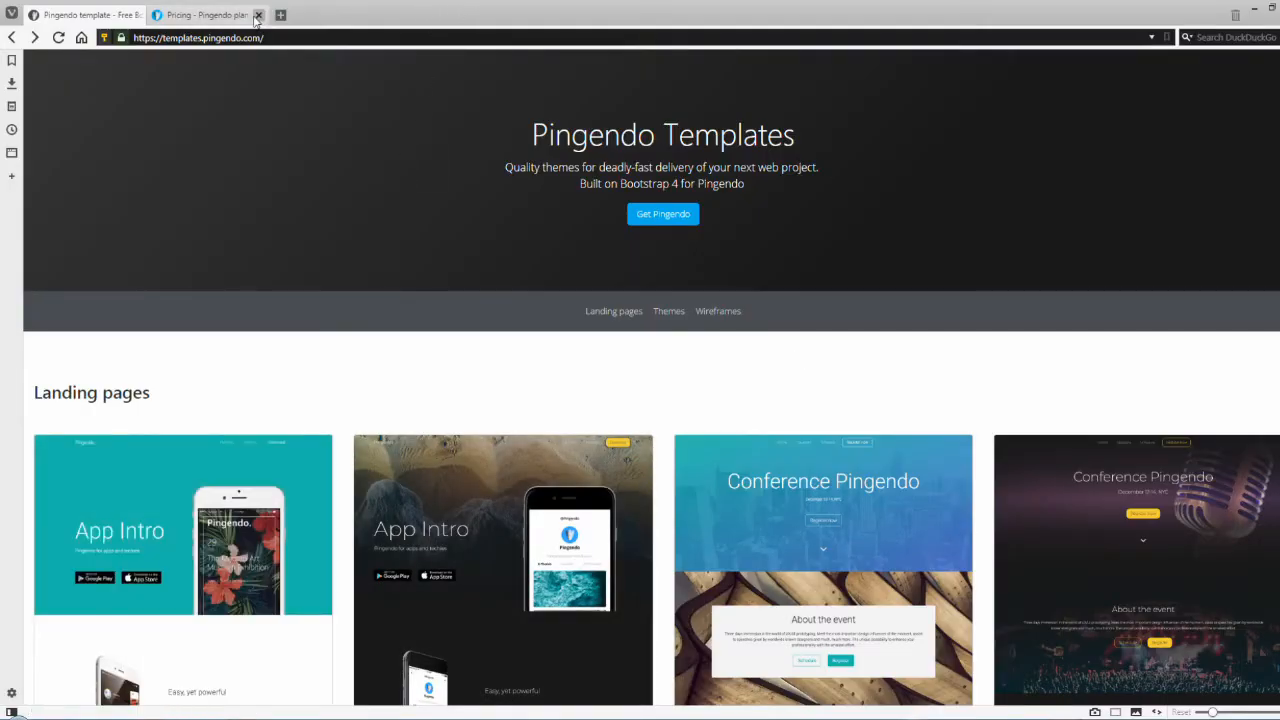
{"action": "key", "text": "ctrl+t"}
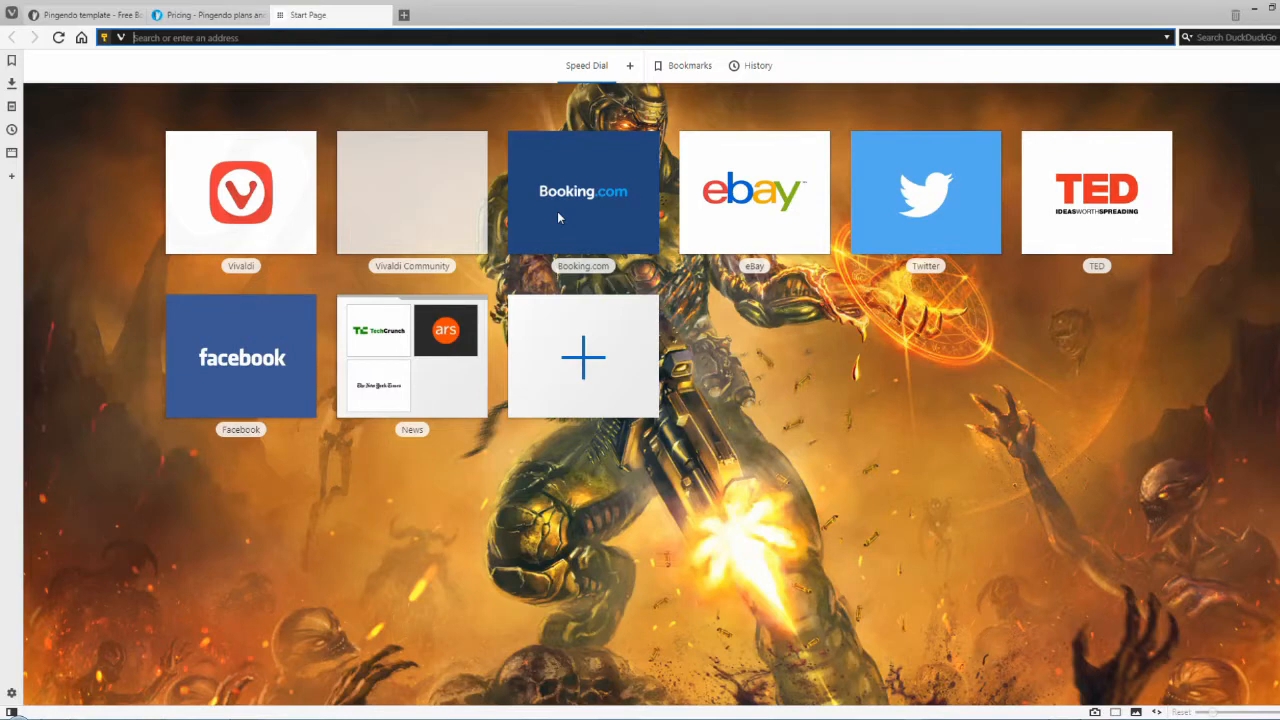
{"action": "type", "text": "C:\\Users\\Dan\\Desktop\\Pingendo\\New Site"}
{"action": "key", "text": "Return"}
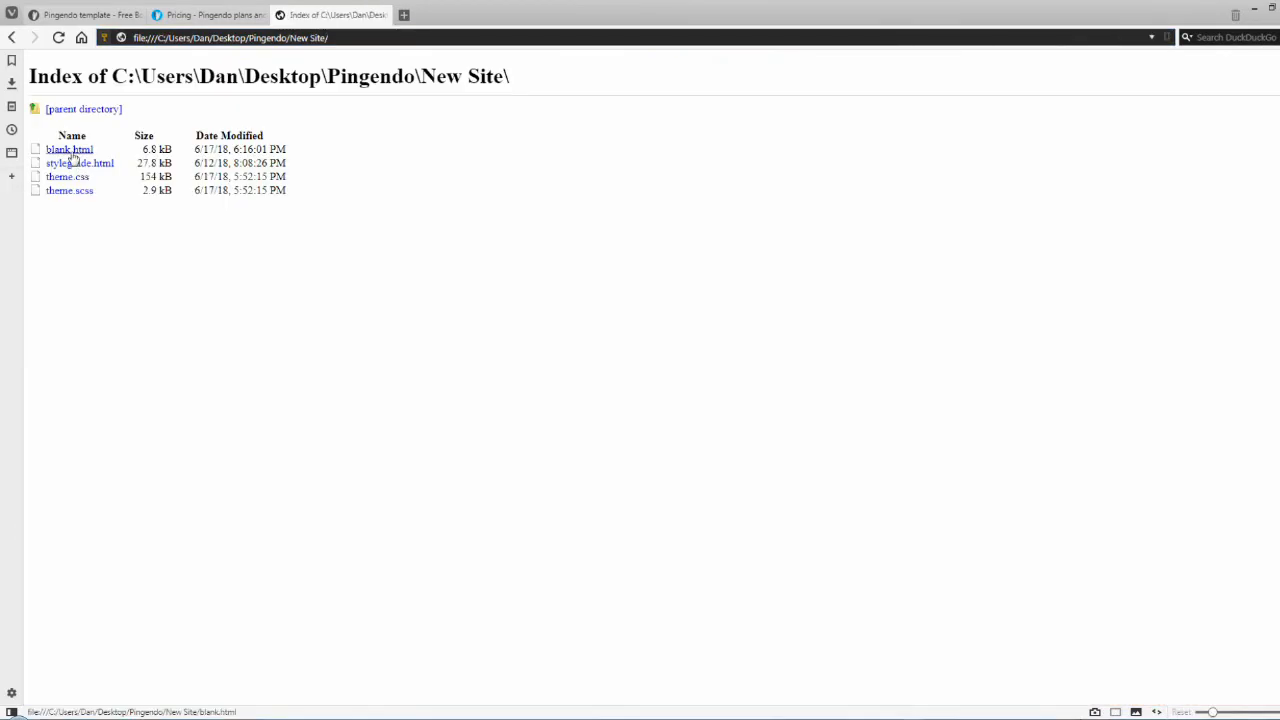
{"action": "left_click", "coordinate": [70, 151]}
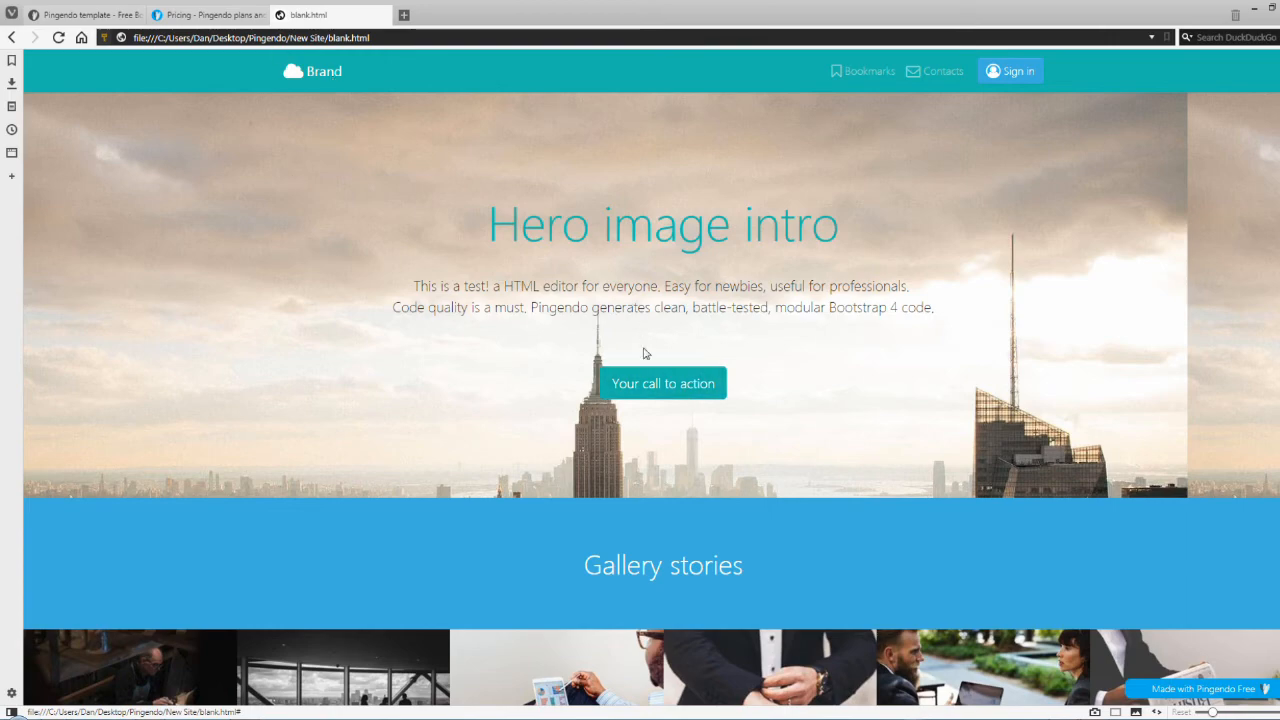
{"action": "scroll", "coordinate": [646, 354], "scroll_direction": "down", "scroll_amount": 3}
{"action": "scroll", "coordinate": [661, 306], "scroll_direction": "up", "scroll_amount": 2}
{"action": "scroll", "coordinate": [661, 306], "scroll_direction": "down", "scroll_amount": 5}
{"action": "scroll", "coordinate": [657, 323], "scroll_direction": "down", "scroll_amount": 3}
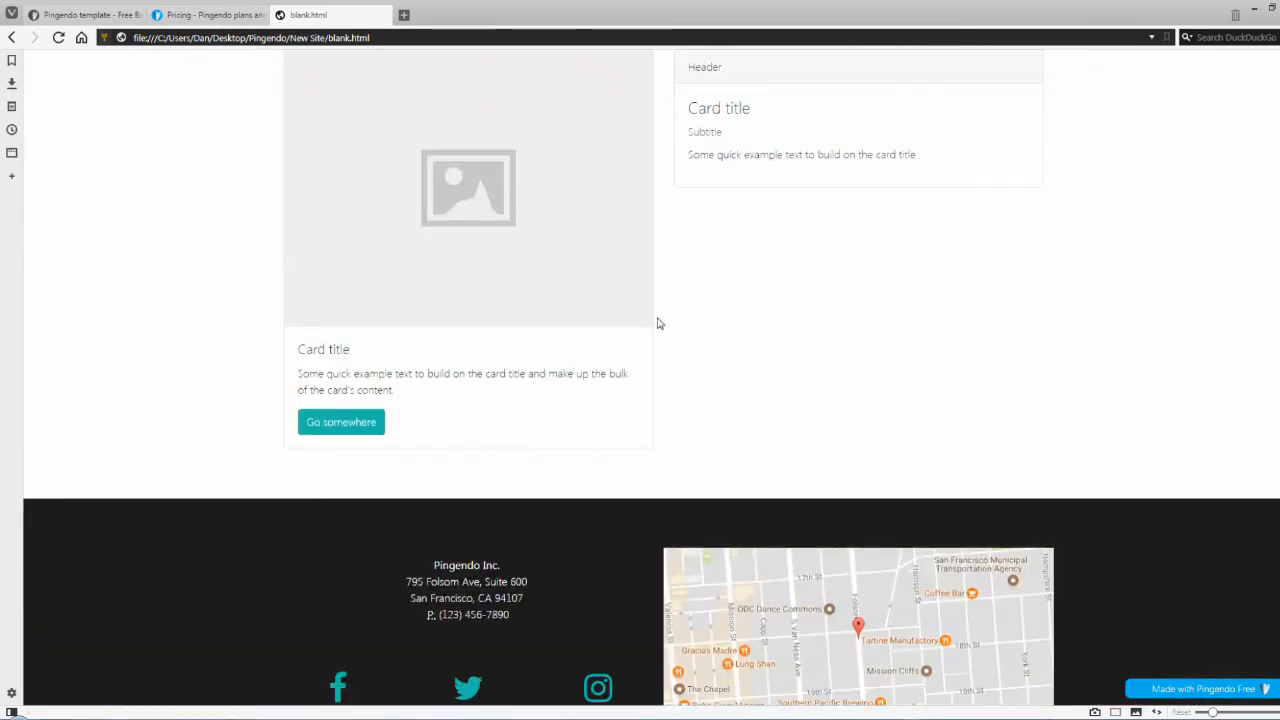
{"action": "scroll", "coordinate": [658, 322], "scroll_direction": "up", "scroll_amount": 7}
{"action": "scroll", "coordinate": [658, 322], "scroll_direction": "up", "scroll_amount": 3}
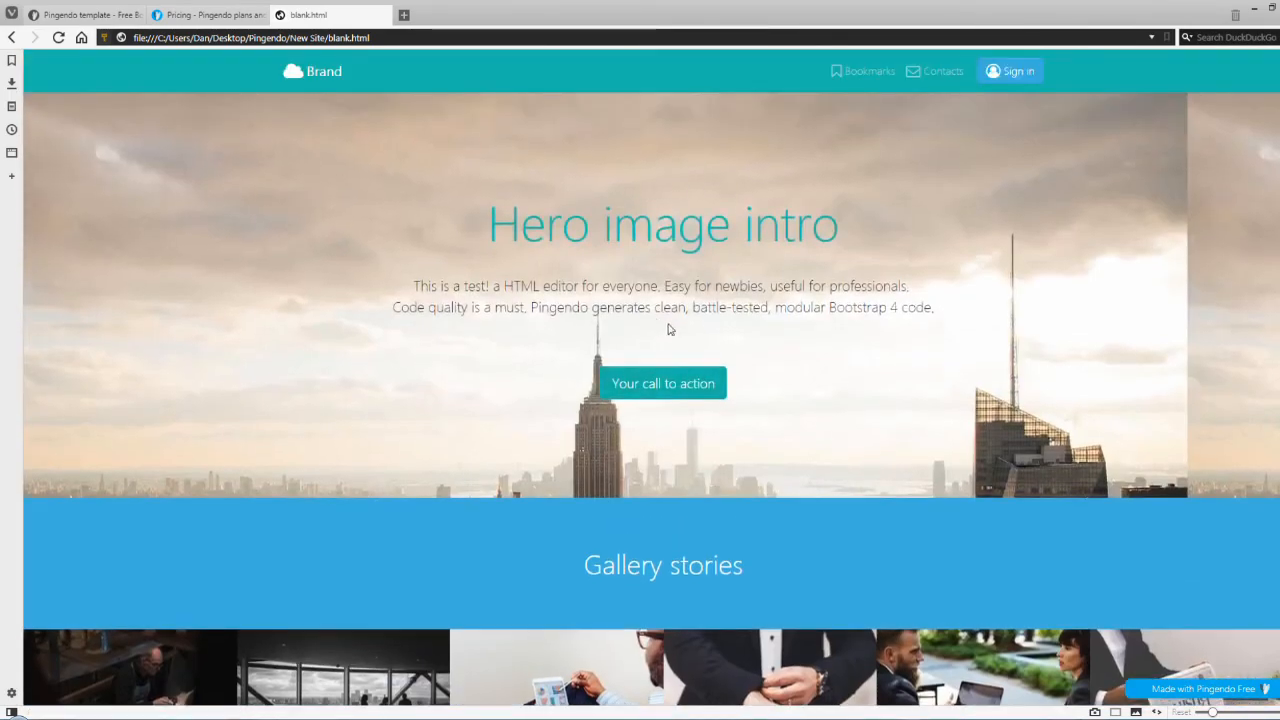
- Shrink the browser to phone width and toggle the collapsed hamburger menu open and closed
{"action": "left_click", "coordinate": [1273, 8]}
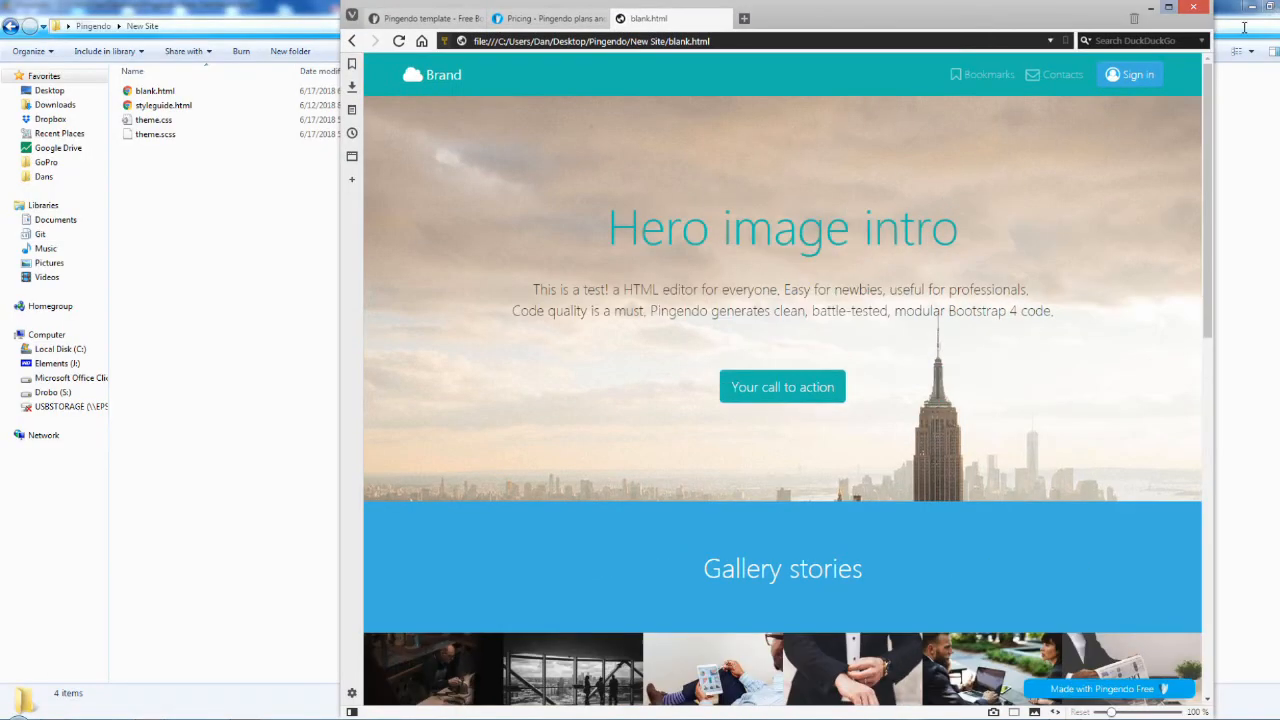
{"action": "left_click_drag", "start_coordinate": [1210, 251], "coordinate": [752, 245]}
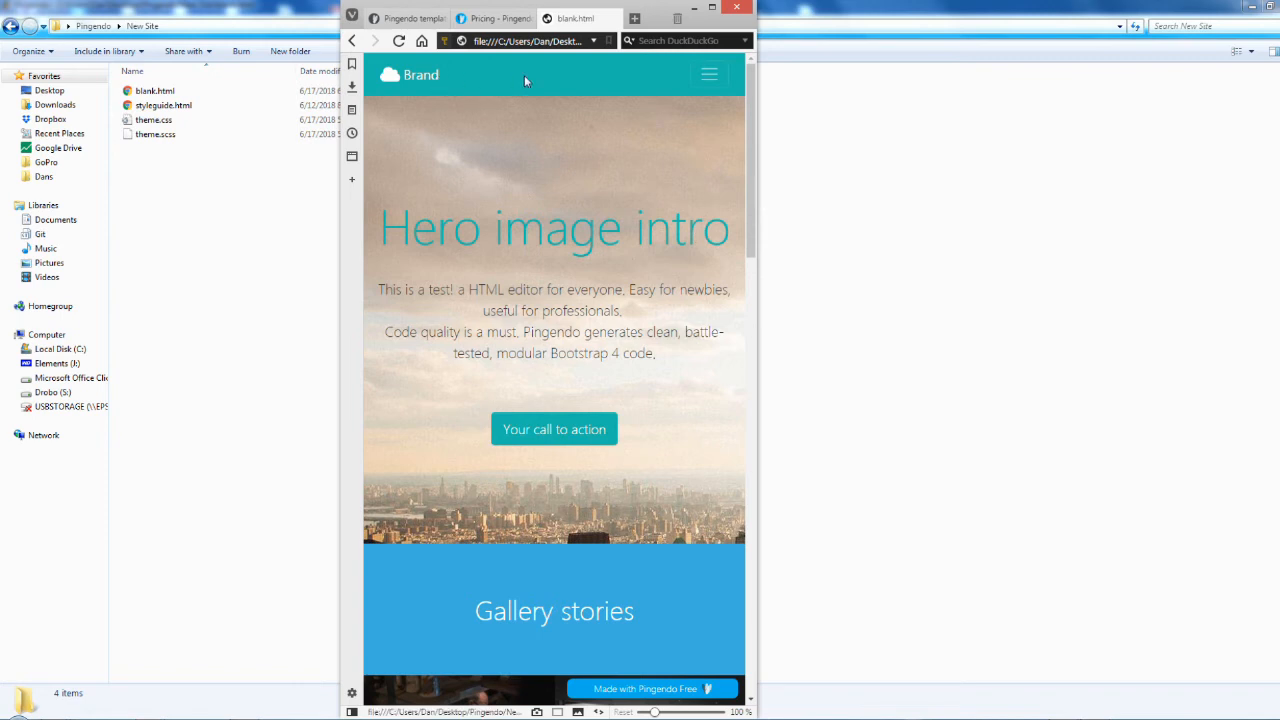
{"action": "left_click", "coordinate": [705, 79]}
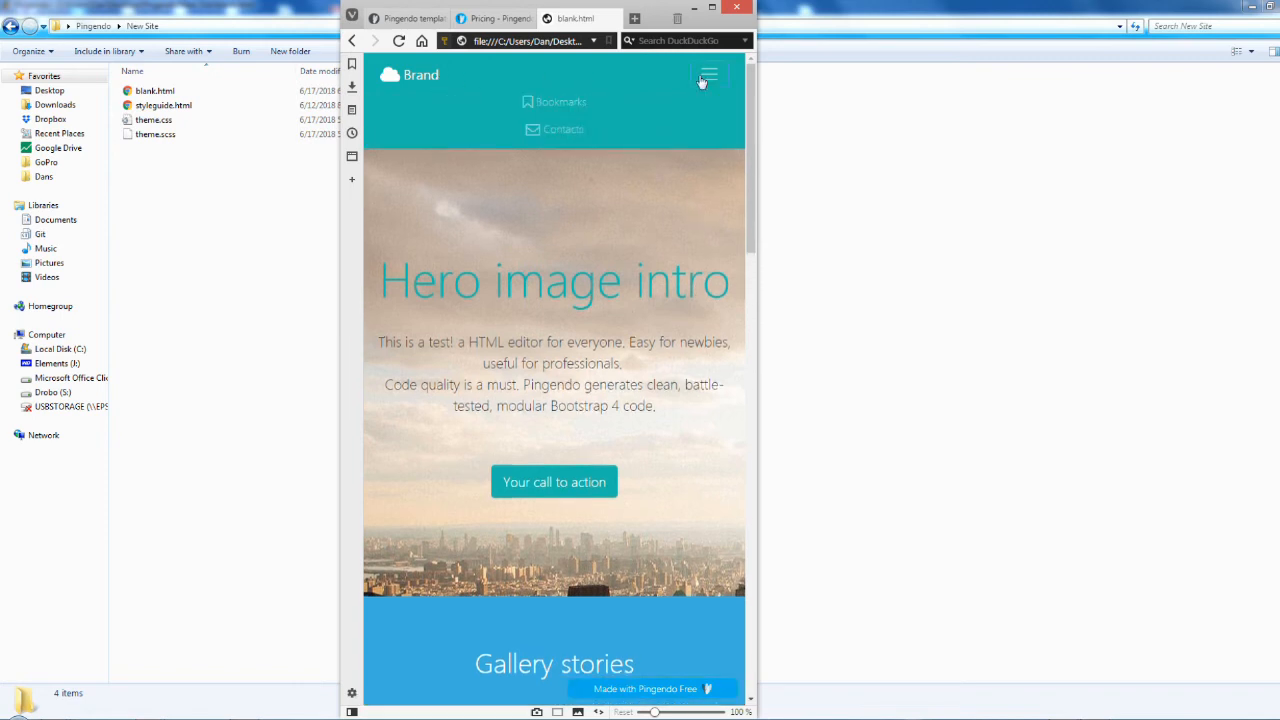
{"action": "left_click", "coordinate": [714, 78]}
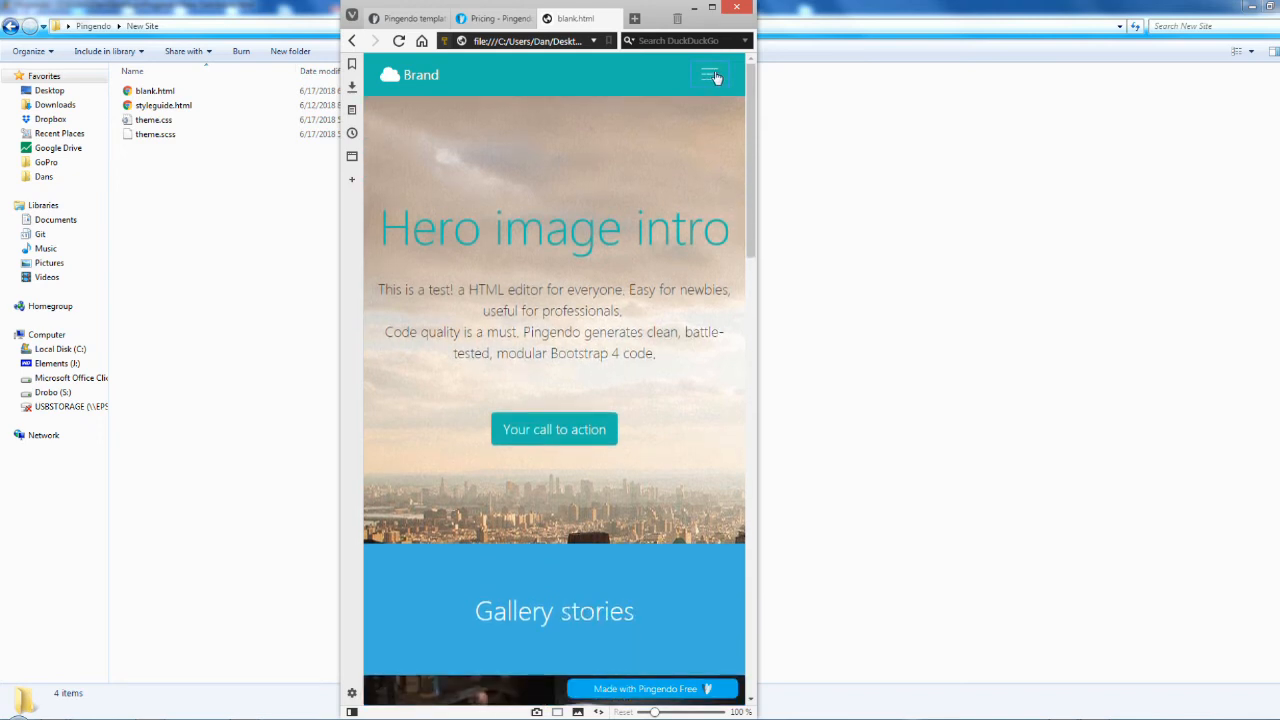
{"action": "left_click", "coordinate": [710, 77]}
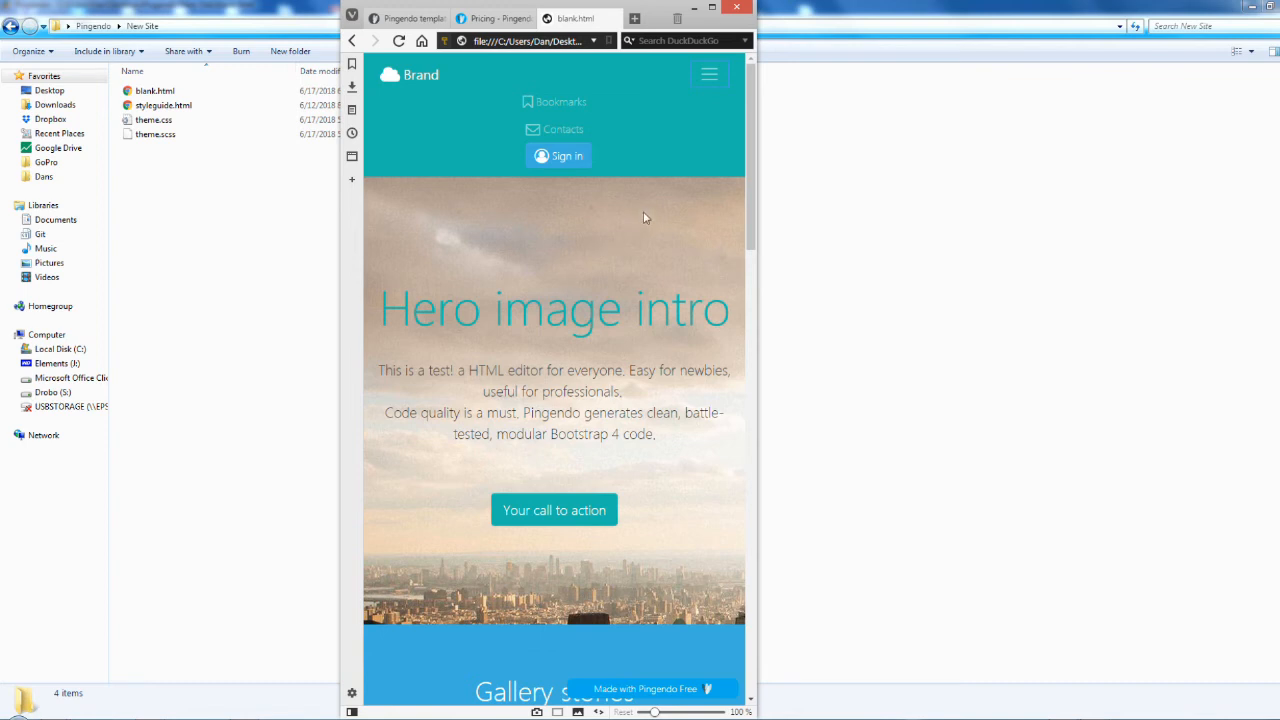
- Collapse the menu, maximize Vivaldi again and view the Pingendo pricing page
{"action": "left_click", "coordinate": [709, 74]}
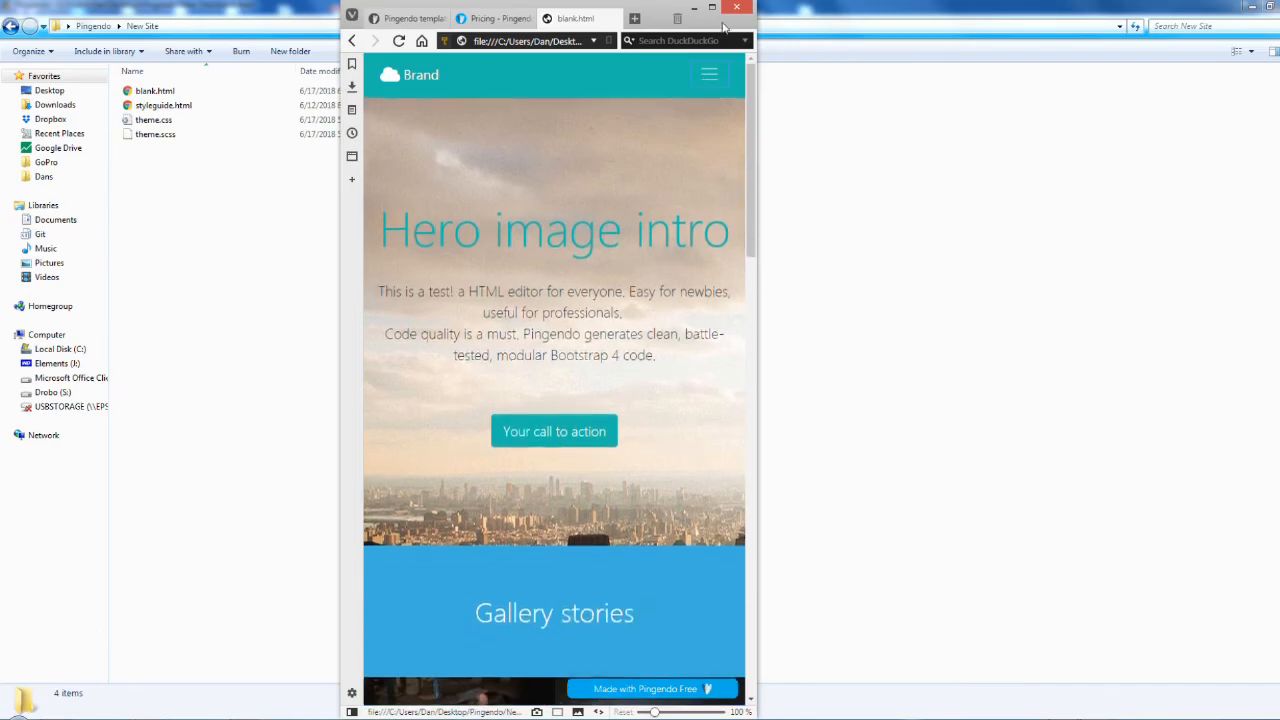
{"action": "left_click", "coordinate": [711, 7]}
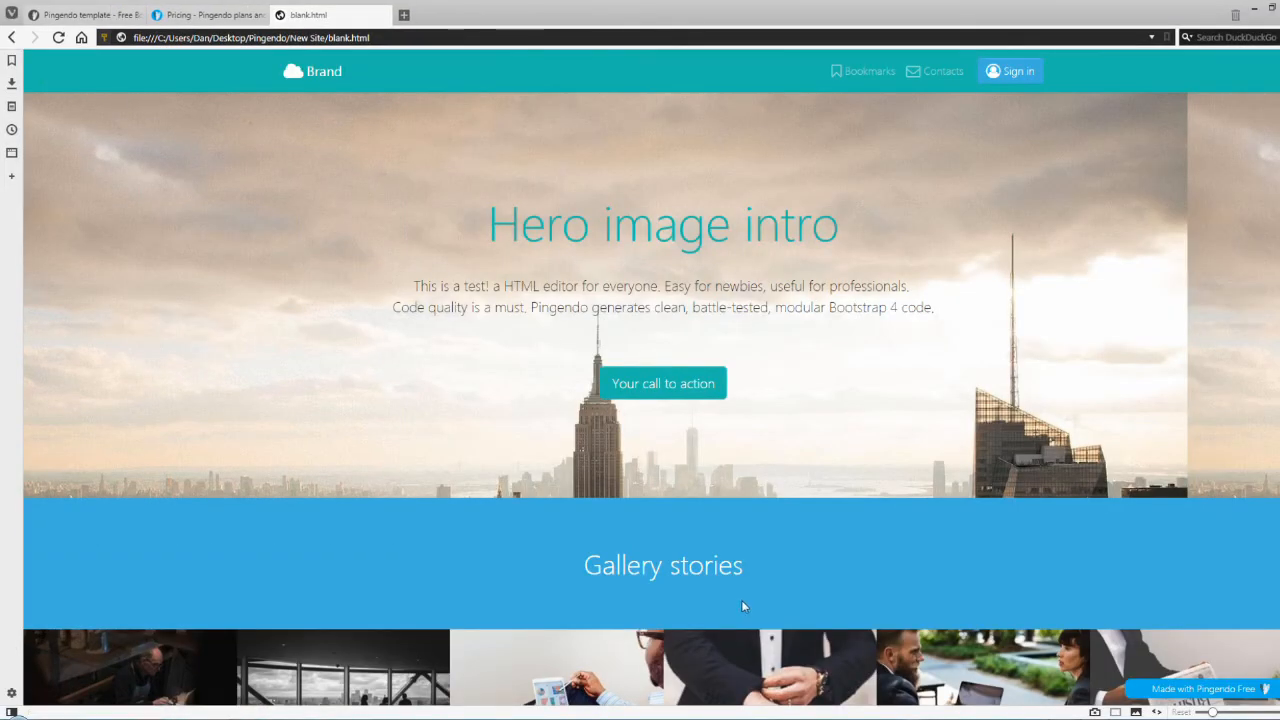
{"action": "left_click", "coordinate": [210, 15]}
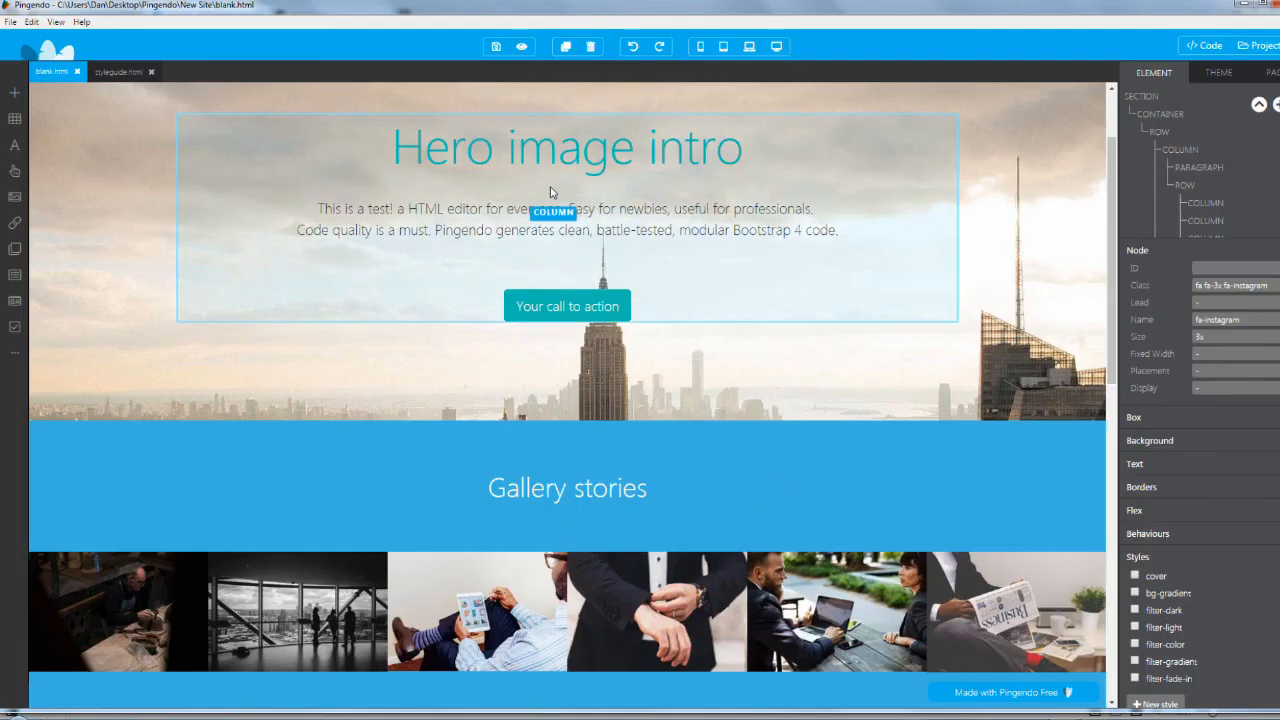
- On styleguide.html, select the nav-pills anchor icon and peek at its Text and Box properties
{"action": "left_click", "coordinate": [124, 72]}
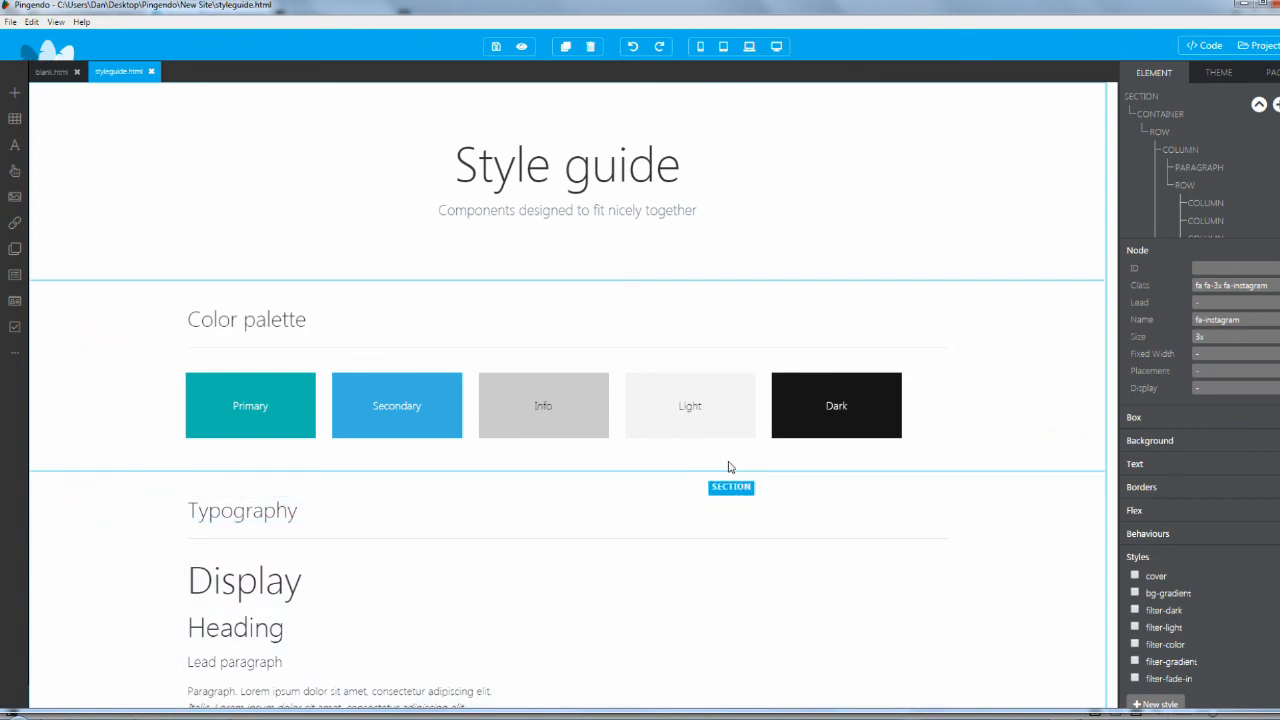
{"action": "scroll", "coordinate": [730, 461], "scroll_direction": "down", "scroll_amount": 3}
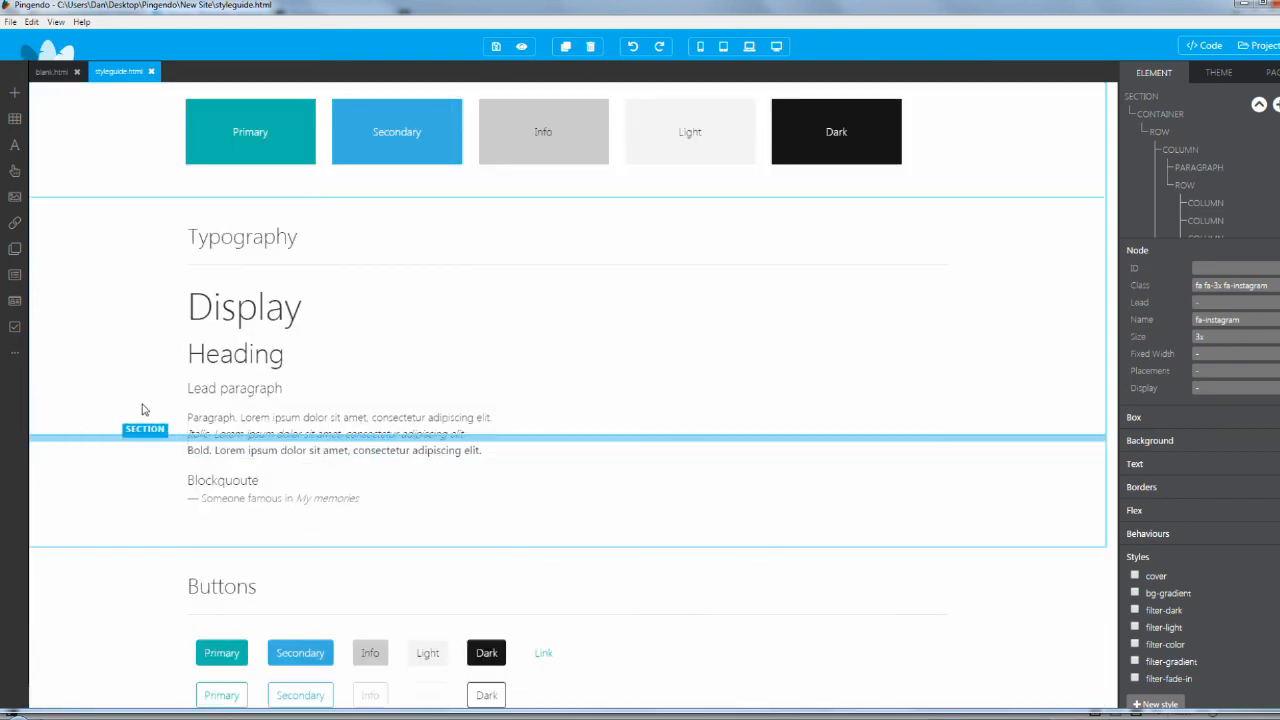
{"action": "scroll", "coordinate": [131, 423], "scroll_direction": "down", "scroll_amount": 2}
{"action": "scroll", "coordinate": [136, 430], "scroll_direction": "up", "scroll_amount": 1}
{"action": "scroll", "coordinate": [136, 430], "scroll_direction": "up", "scroll_amount": 2}
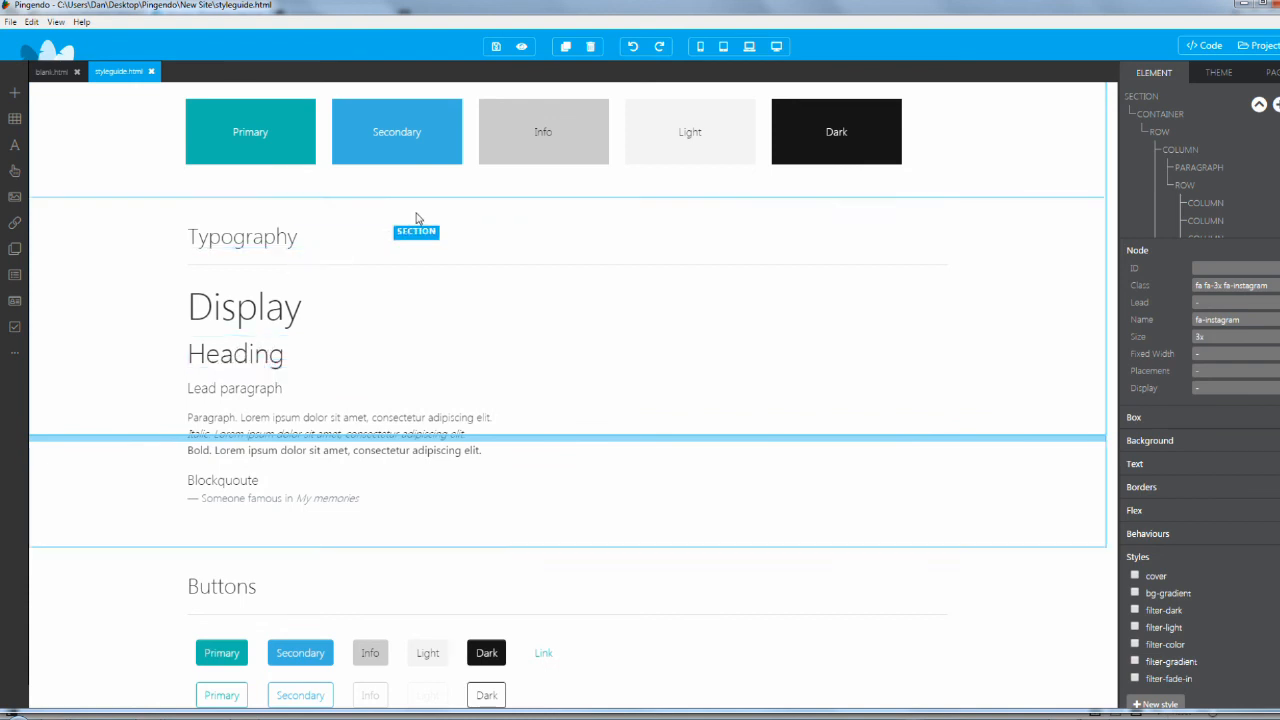
{"action": "scroll", "coordinate": [171, 394], "scroll_direction": "down", "scroll_amount": 4}
{"action": "scroll", "coordinate": [168, 387], "scroll_direction": "down", "scroll_amount": 1}
{"action": "scroll", "coordinate": [168, 387], "scroll_direction": "down", "scroll_amount": 1}
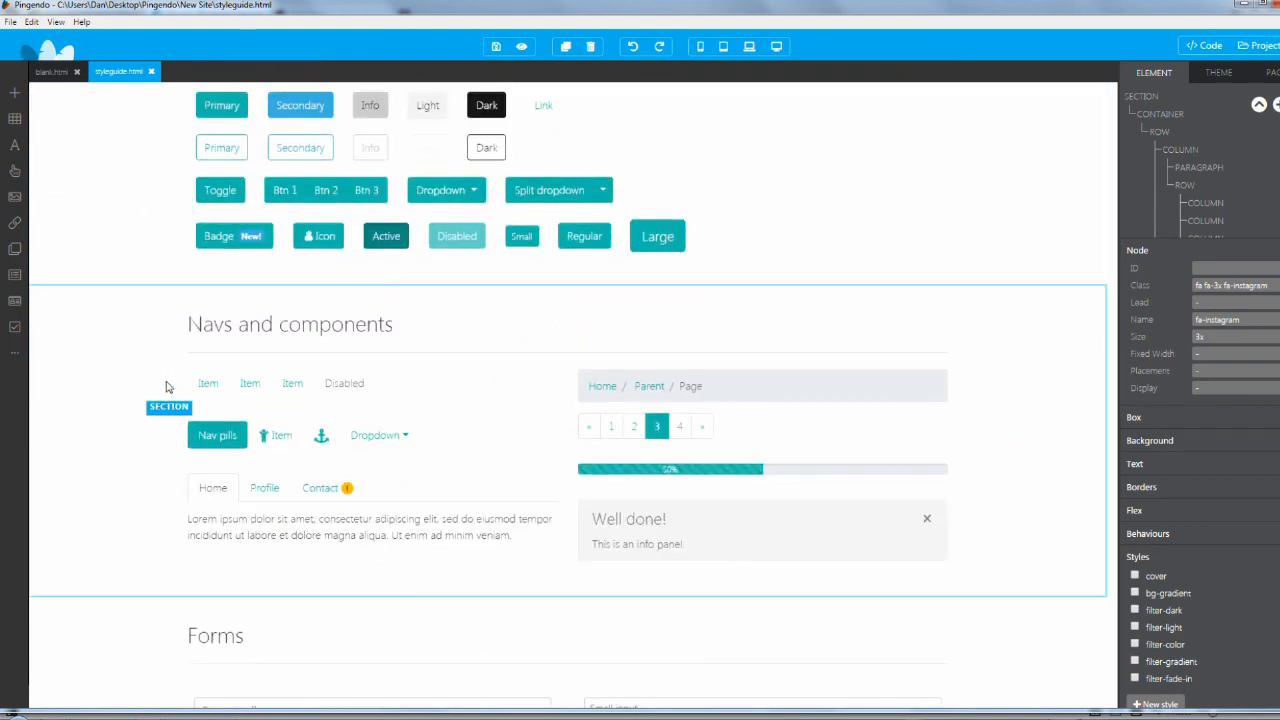
{"action": "scroll", "coordinate": [167, 385], "scroll_direction": "down", "scroll_amount": 1}
{"action": "scroll", "coordinate": [166, 383], "scroll_direction": "down", "scroll_amount": 1}
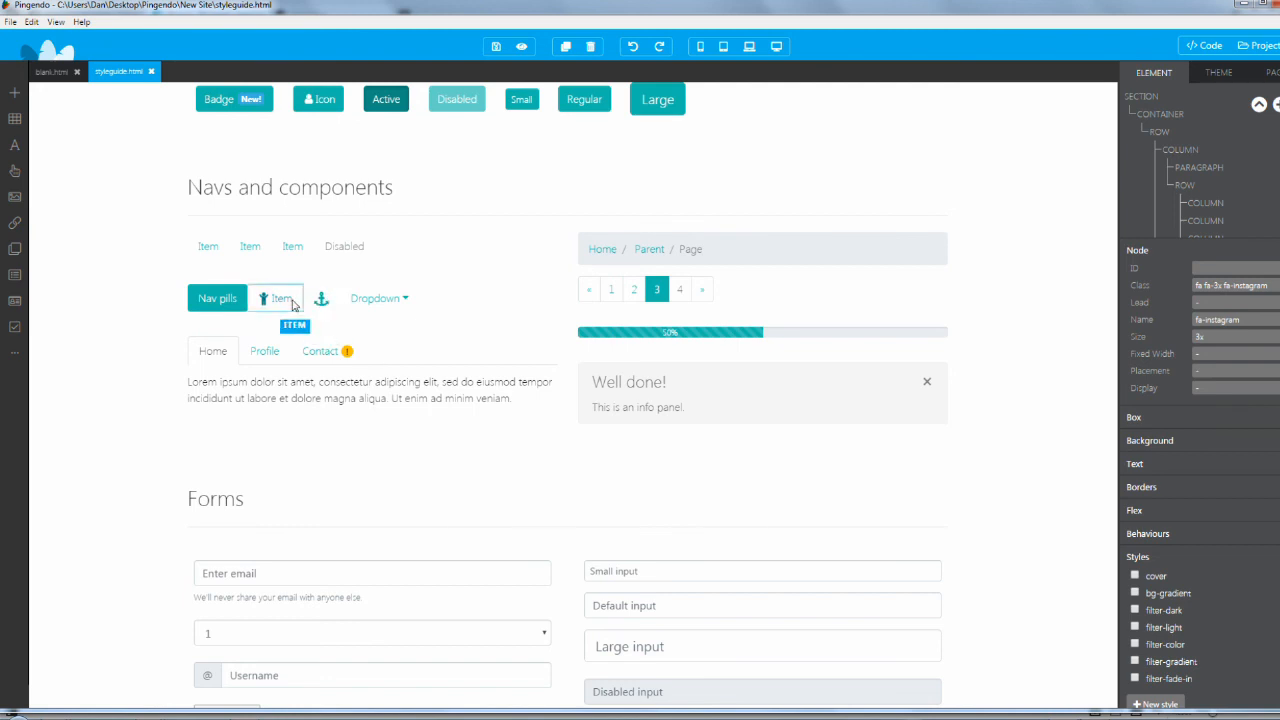
{"action": "left_click", "coordinate": [322, 301]}
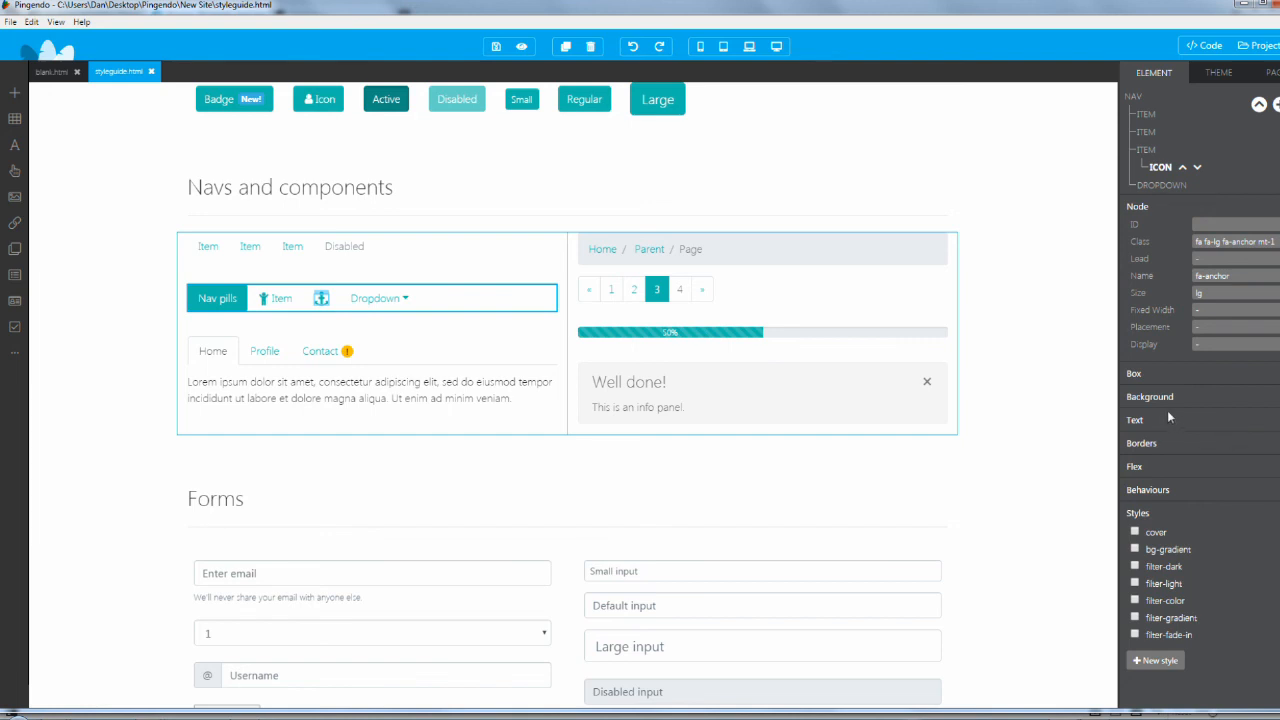
{"action": "left_click", "coordinate": [1139, 424]}
{"action": "left_click", "coordinate": [1139, 424]}
{"action": "left_click", "coordinate": [1138, 373]}
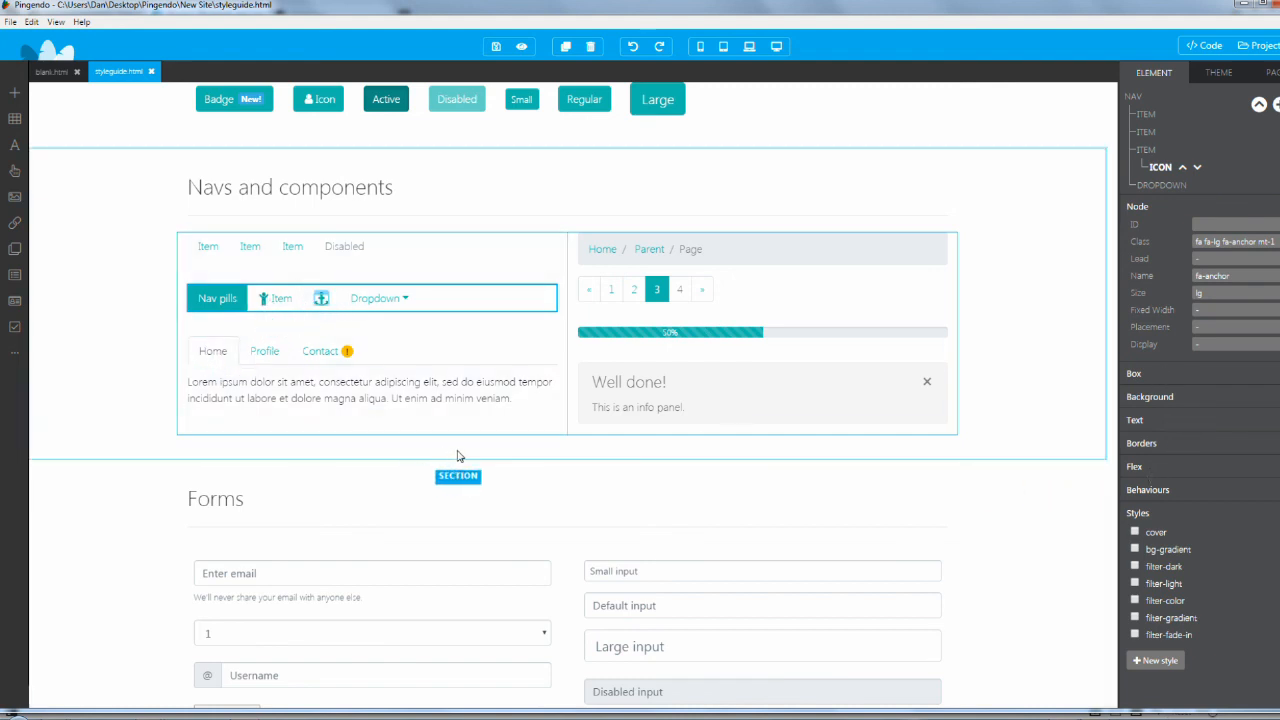
{"action": "scroll", "coordinate": [380, 390], "scroll_direction": "down", "scroll_amount": 1}
{"action": "scroll", "coordinate": [606, 503], "scroll_direction": "down", "scroll_amount": 5}
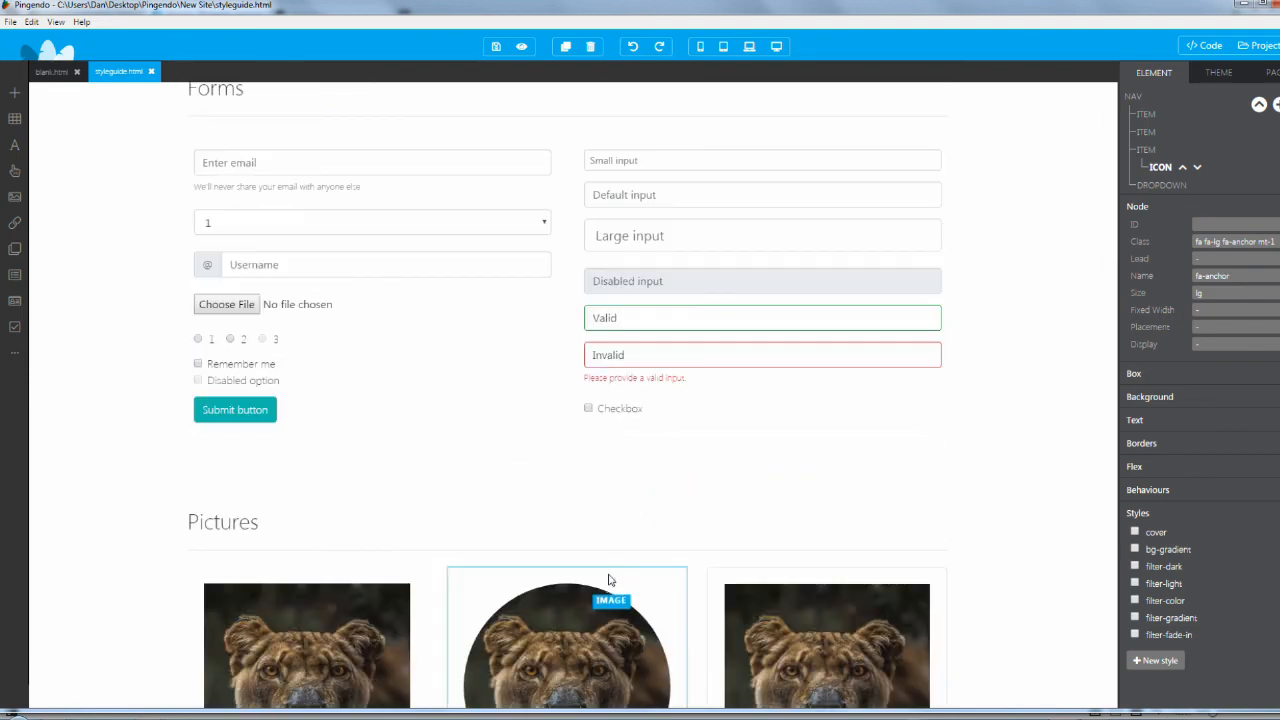
{"action": "scroll", "coordinate": [608, 580], "scroll_direction": "up", "scroll_amount": 1}
{"action": "scroll", "coordinate": [608, 580], "scroll_direction": "up", "scroll_amount": 1}
{"action": "scroll", "coordinate": [388, 571], "scroll_direction": "down", "scroll_amount": 5}
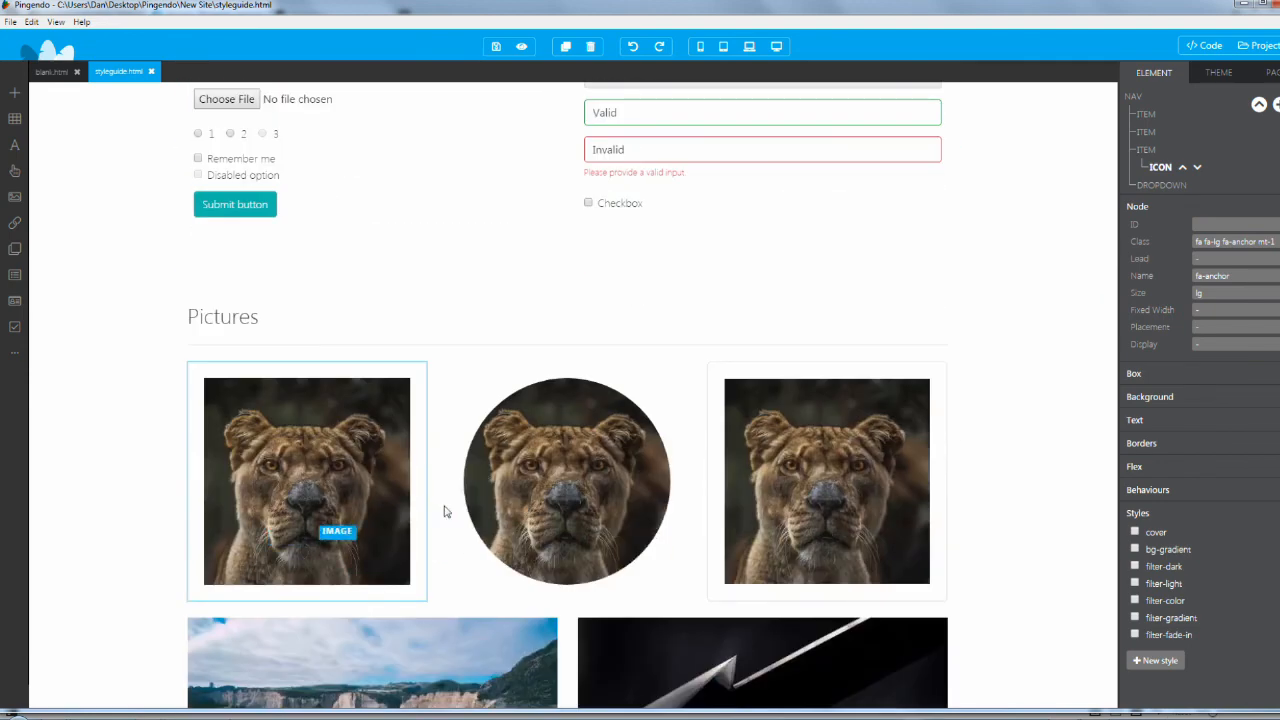
{"action": "scroll", "coordinate": [730, 507], "scroll_direction": "down", "scroll_amount": 2}
{"action": "scroll", "coordinate": [730, 507], "scroll_direction": "down", "scroll_amount": 2}
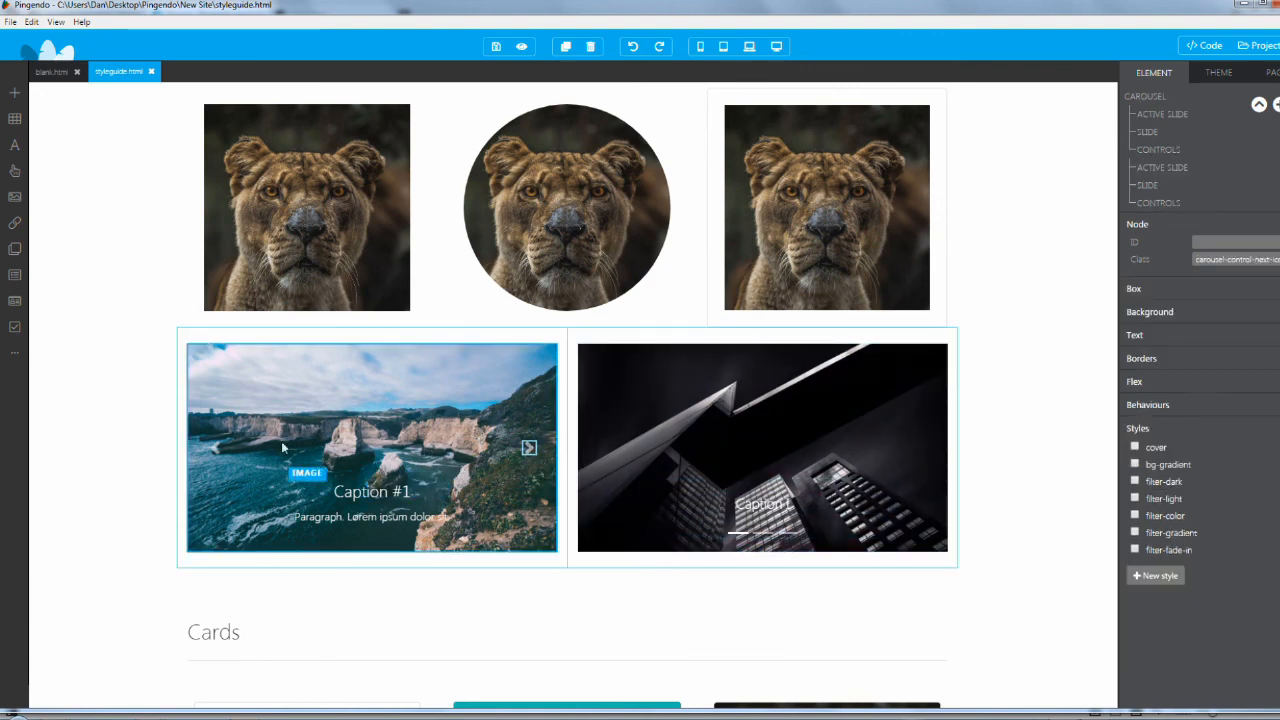
{"action": "left_click", "coordinate": [218, 445]}
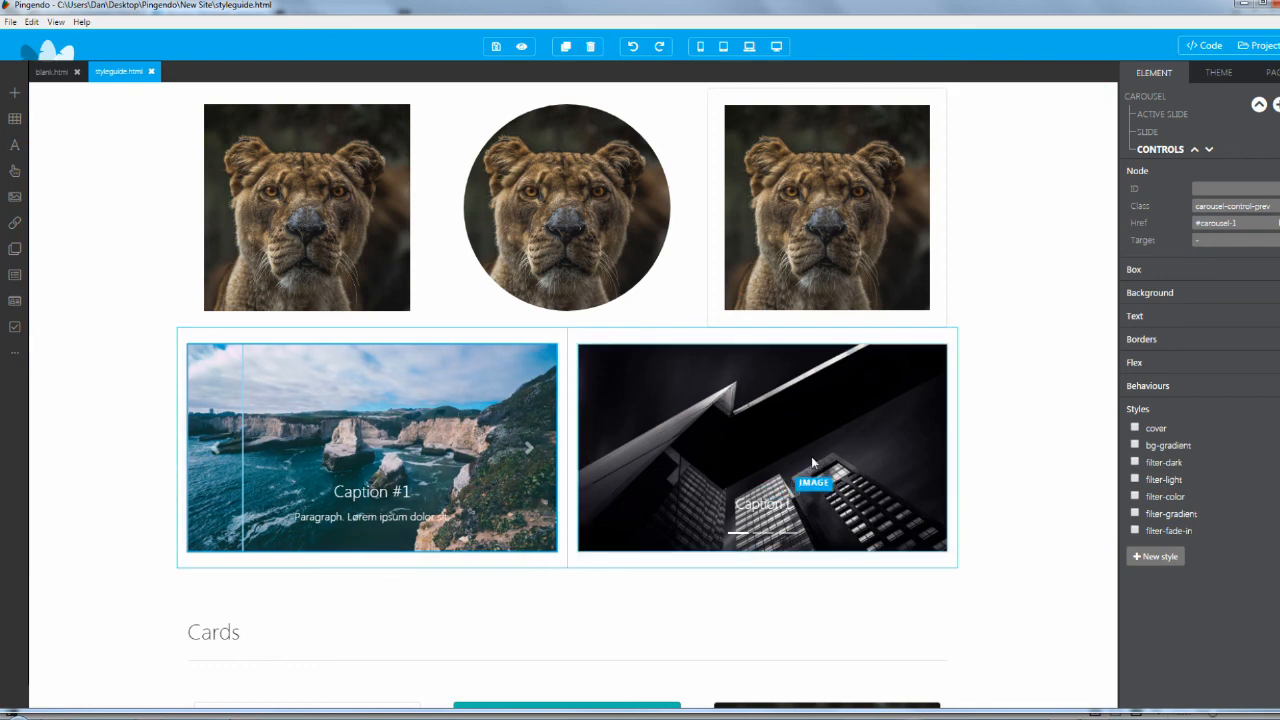
{"action": "left_click", "coordinate": [786, 533]}
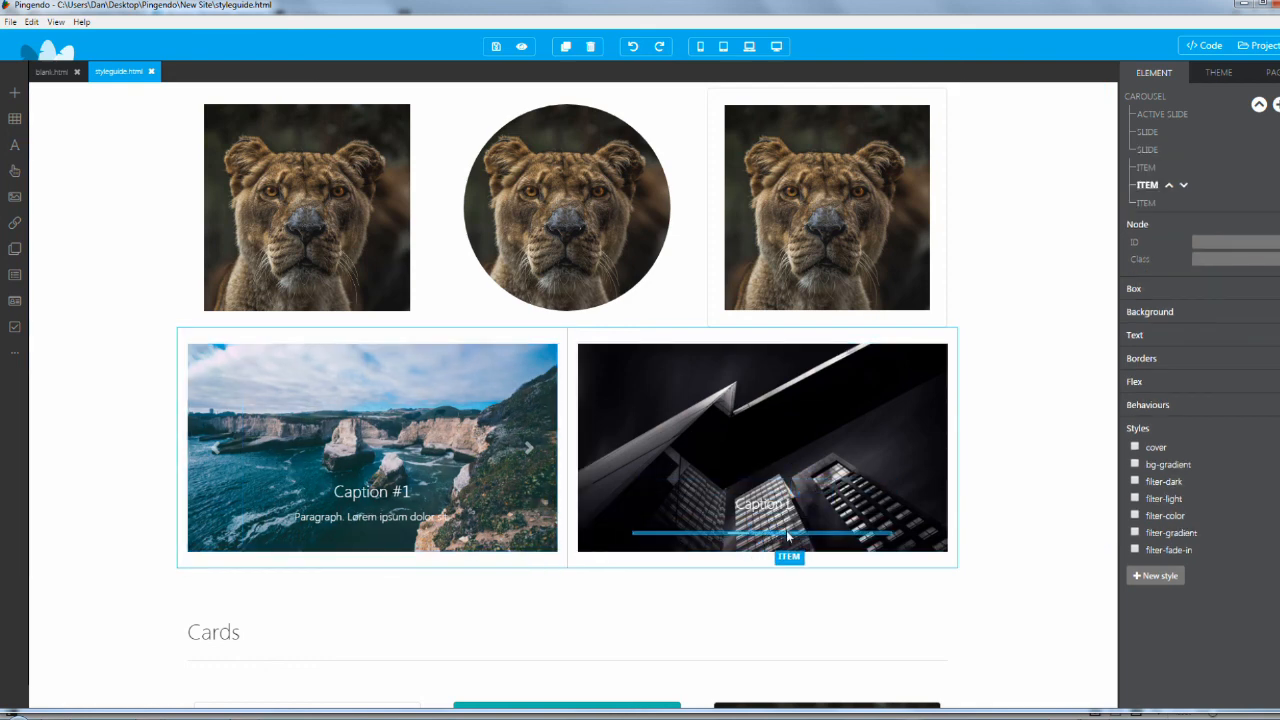
{"action": "scroll", "coordinate": [524, 501], "scroll_direction": "down", "scroll_amount": 4}
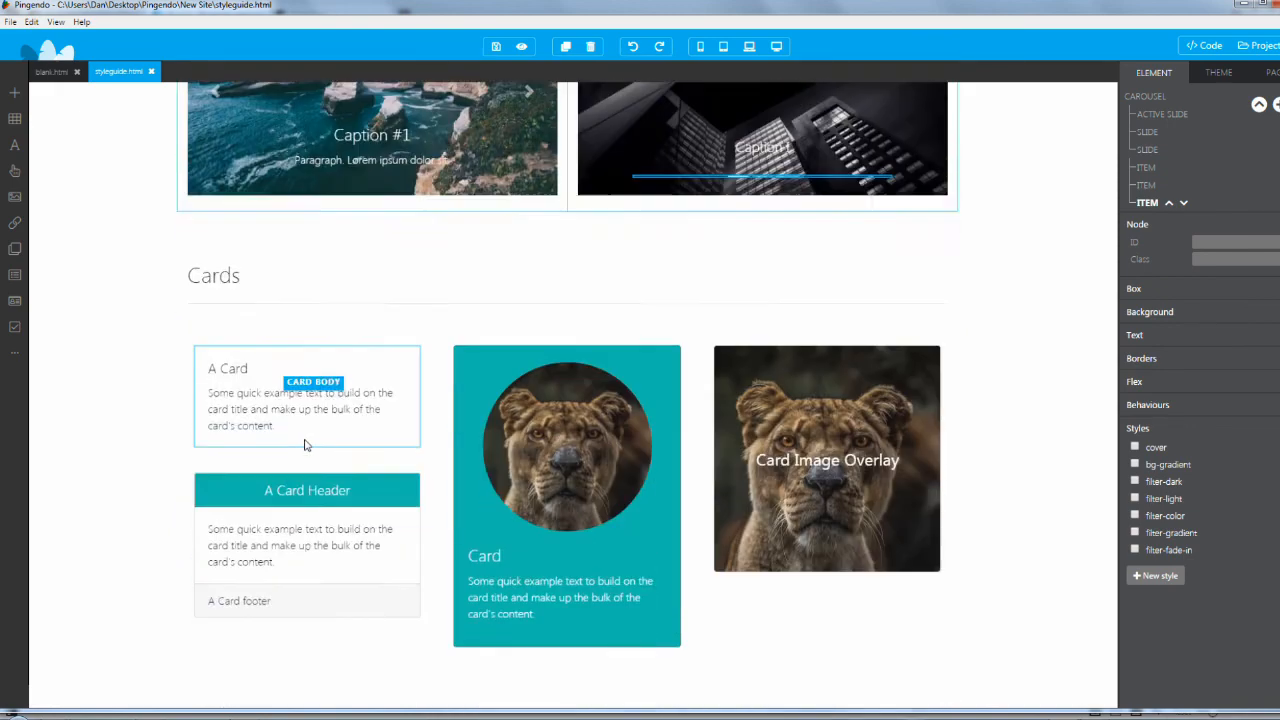
{"action": "scroll", "coordinate": [300, 440], "scroll_direction": "down", "scroll_amount": 3}
{"action": "scroll", "coordinate": [645, 303], "scroll_direction": "down", "scroll_amount": 2}
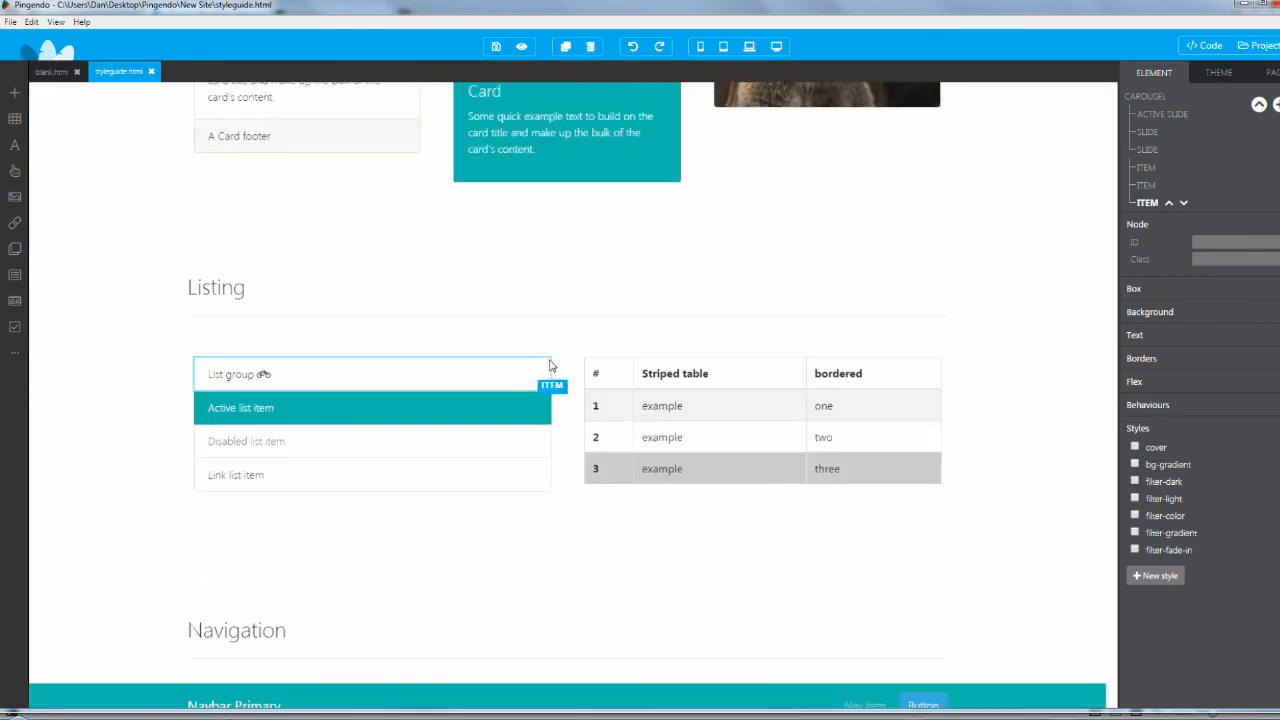
{"action": "scroll", "coordinate": [766, 523], "scroll_direction": "down", "scroll_amount": 5}
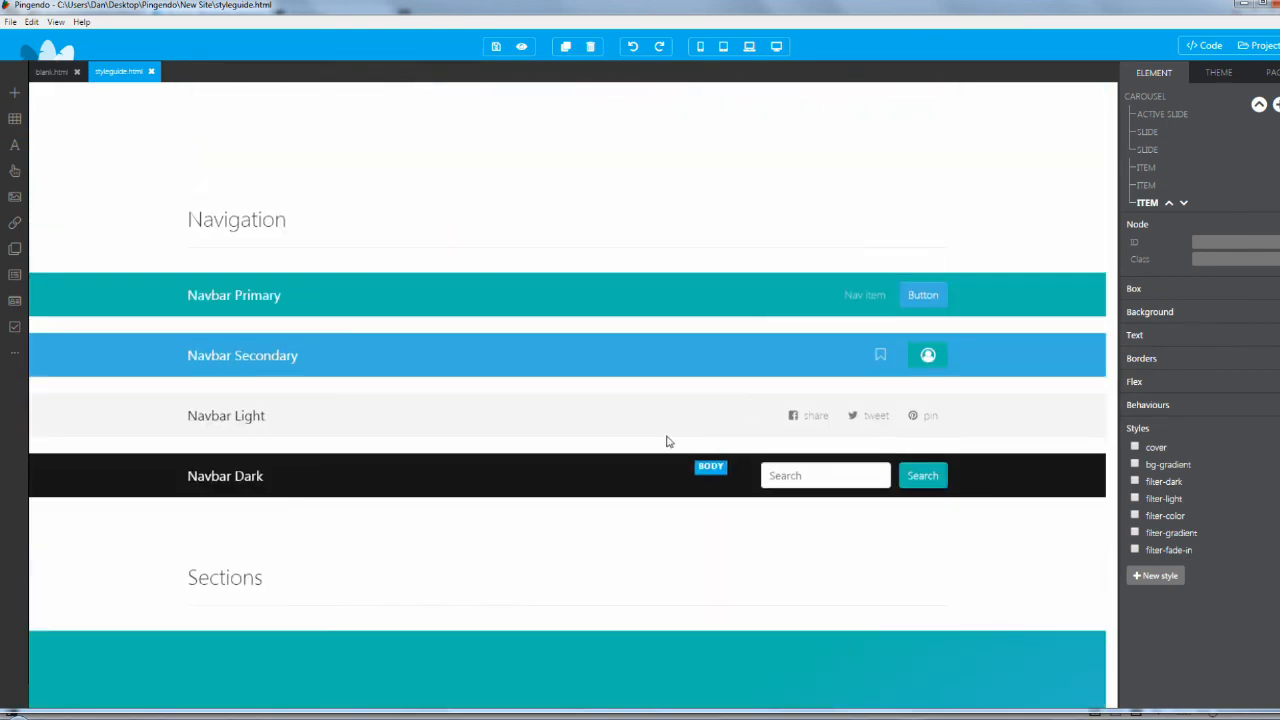
{"action": "scroll", "coordinate": [645, 405], "scroll_direction": "down", "scroll_amount": 4}
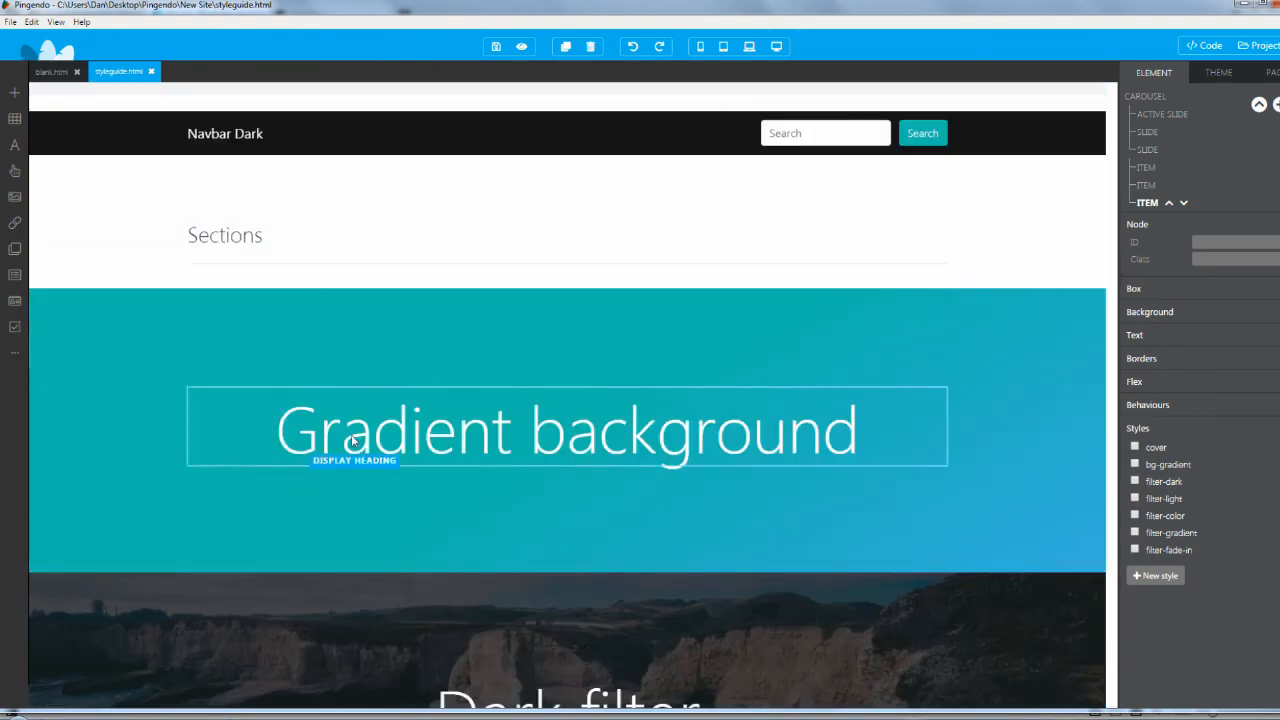
{"action": "scroll", "coordinate": [352, 440], "scroll_direction": "down", "scroll_amount": 8}
{"action": "scroll", "coordinate": [353, 438], "scroll_direction": "down", "scroll_amount": 2}
{"action": "scroll", "coordinate": [353, 438], "scroll_direction": "down", "scroll_amount": 2}
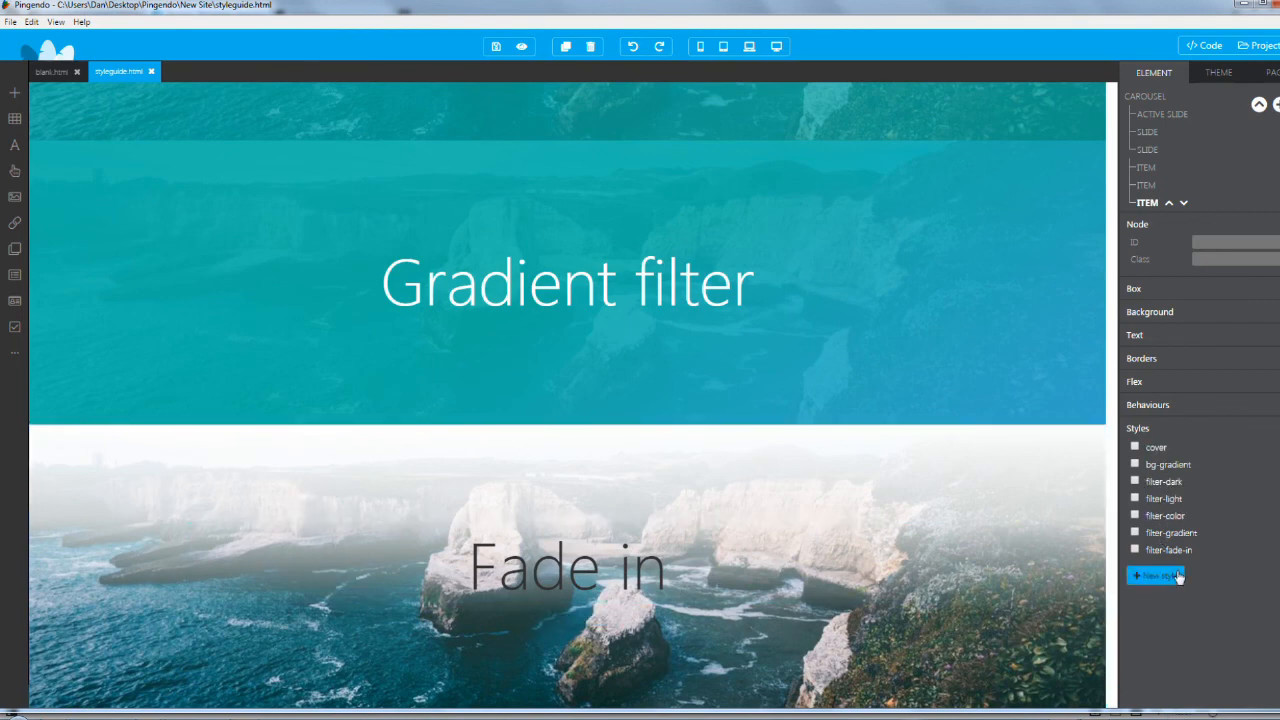
- Swap the Fade in section's filter-fade-in style for filter-gradient and return to blank.html
{"action": "left_click", "coordinate": [1035, 553]}
{"action": "scroll", "coordinate": [1204, 607], "scroll_direction": "down", "scroll_amount": 1}
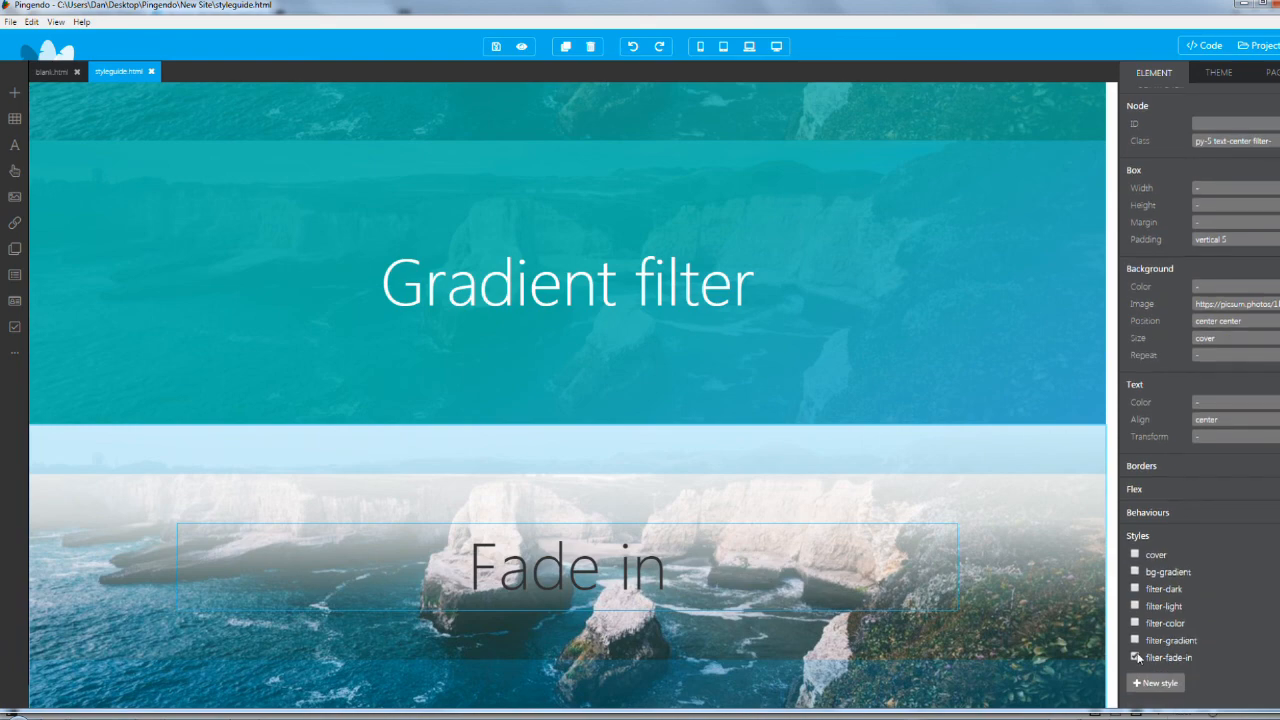
{"action": "left_click", "coordinate": [1135, 657]}
{"action": "left_click", "coordinate": [1135, 640]}
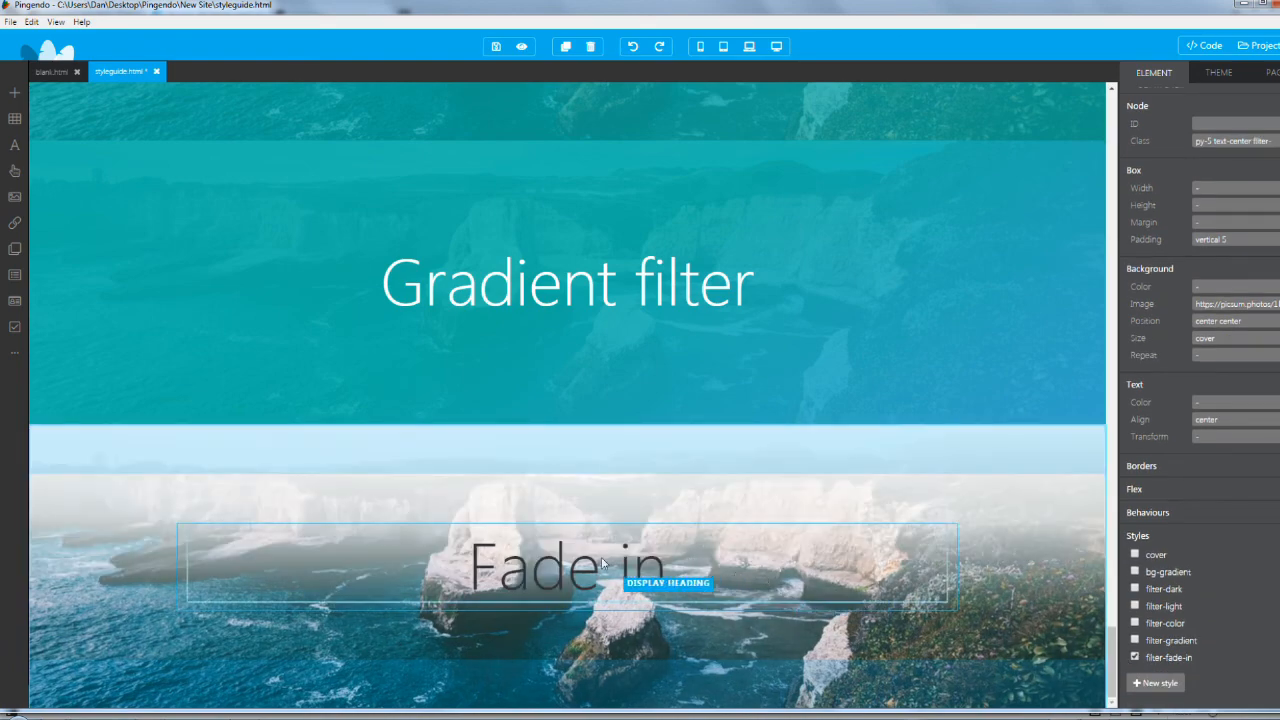
{"action": "scroll", "coordinate": [440, 553], "scroll_direction": "up", "scroll_amount": 3}
{"action": "scroll", "coordinate": [762, 634], "scroll_direction": "up", "scroll_amount": 5}
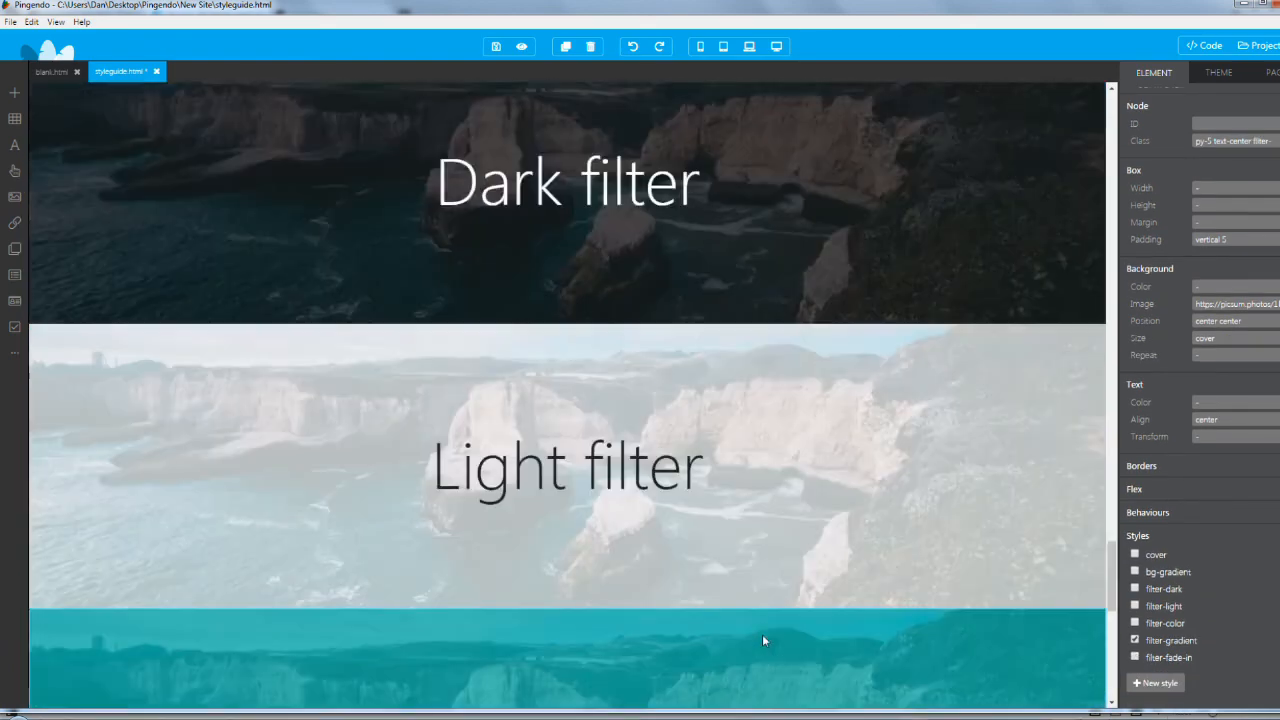
{"action": "scroll", "coordinate": [762, 634], "scroll_direction": "up", "scroll_amount": 2}
{"action": "scroll", "coordinate": [762, 634], "scroll_direction": "up", "scroll_amount": 5}
{"action": "scroll", "coordinate": [765, 640], "scroll_direction": "up", "scroll_amount": 5}
{"action": "scroll", "coordinate": [765, 640], "scroll_direction": "up", "scroll_amount": 5}
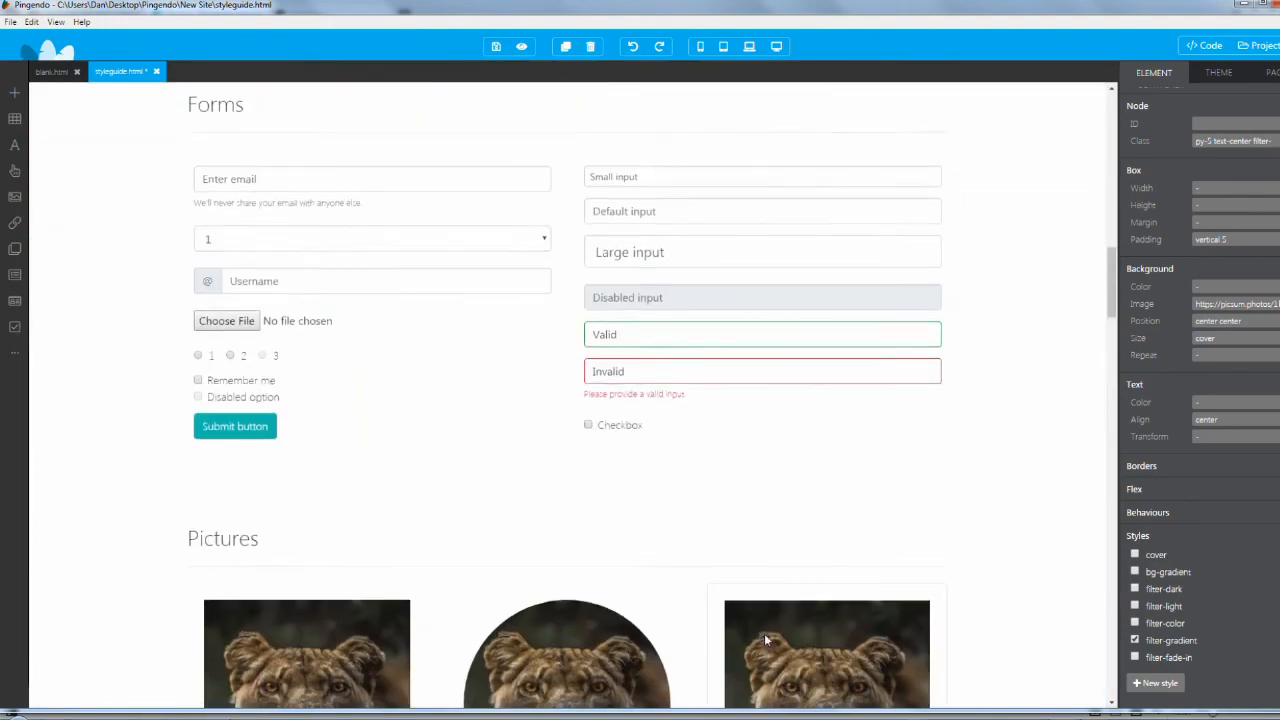
{"action": "scroll", "coordinate": [765, 640], "scroll_direction": "up", "scroll_amount": 5}
{"action": "scroll", "coordinate": [765, 640], "scroll_direction": "up", "scroll_amount": 5}
{"action": "scroll", "coordinate": [765, 640], "scroll_direction": "up", "scroll_amount": 1}
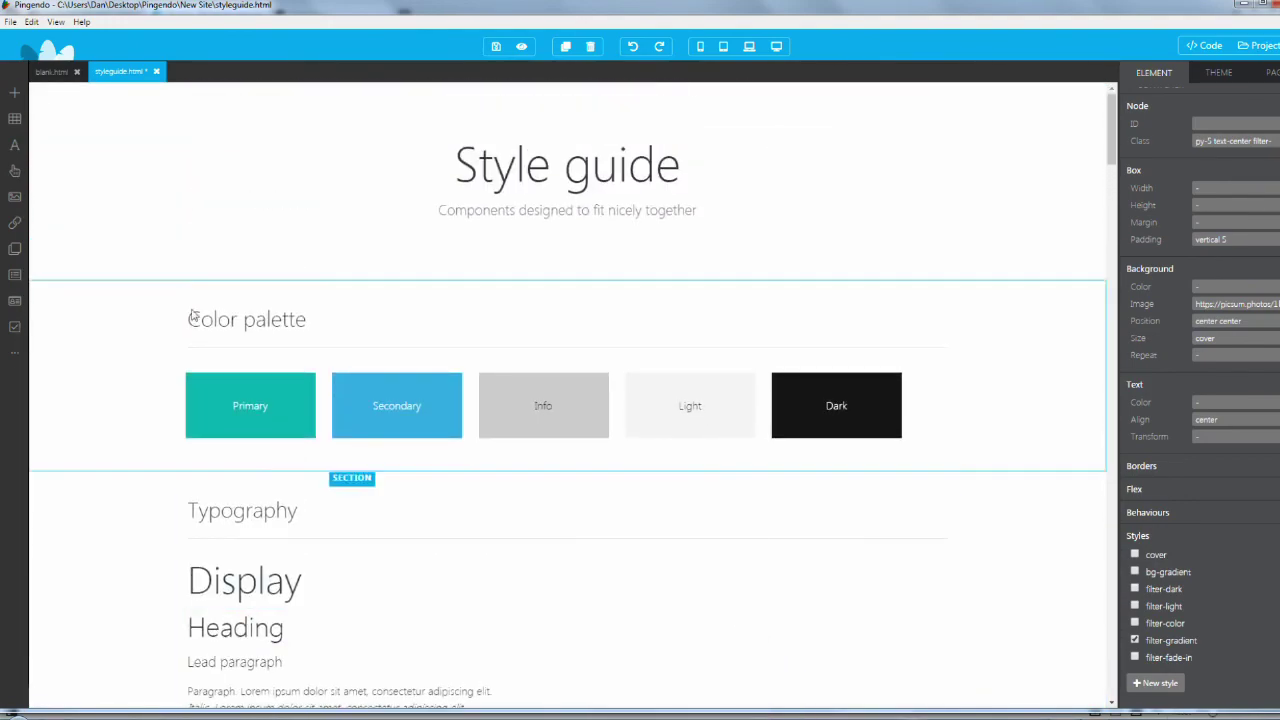
{"action": "left_click", "coordinate": [52, 72]}
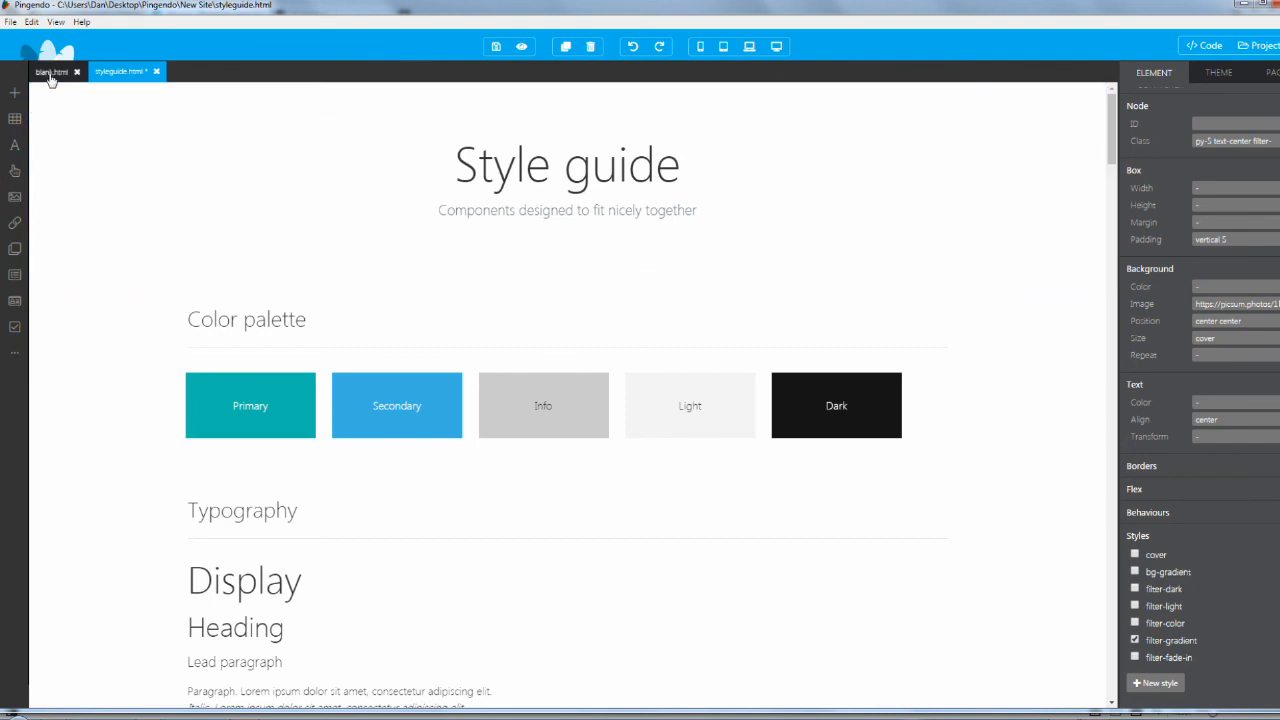